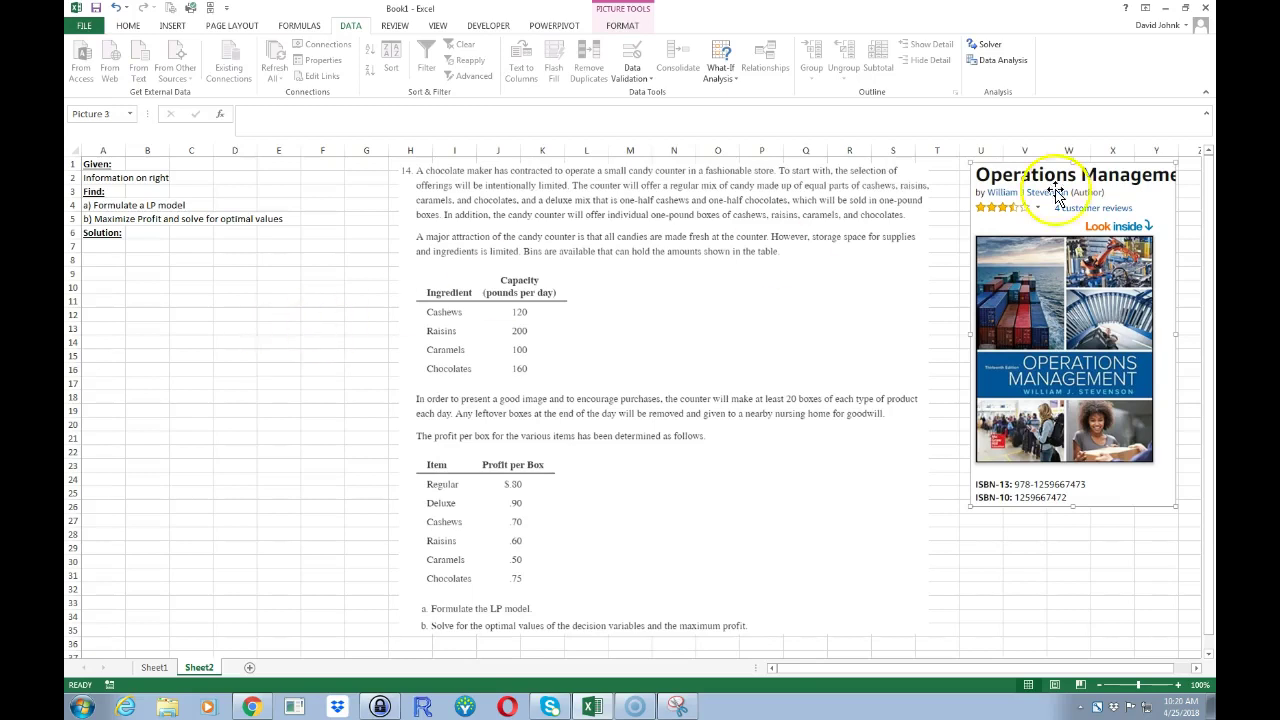
{"action": "left_click_drag", "start_coordinate": [1045, 217], "coordinate": [240, 294]}
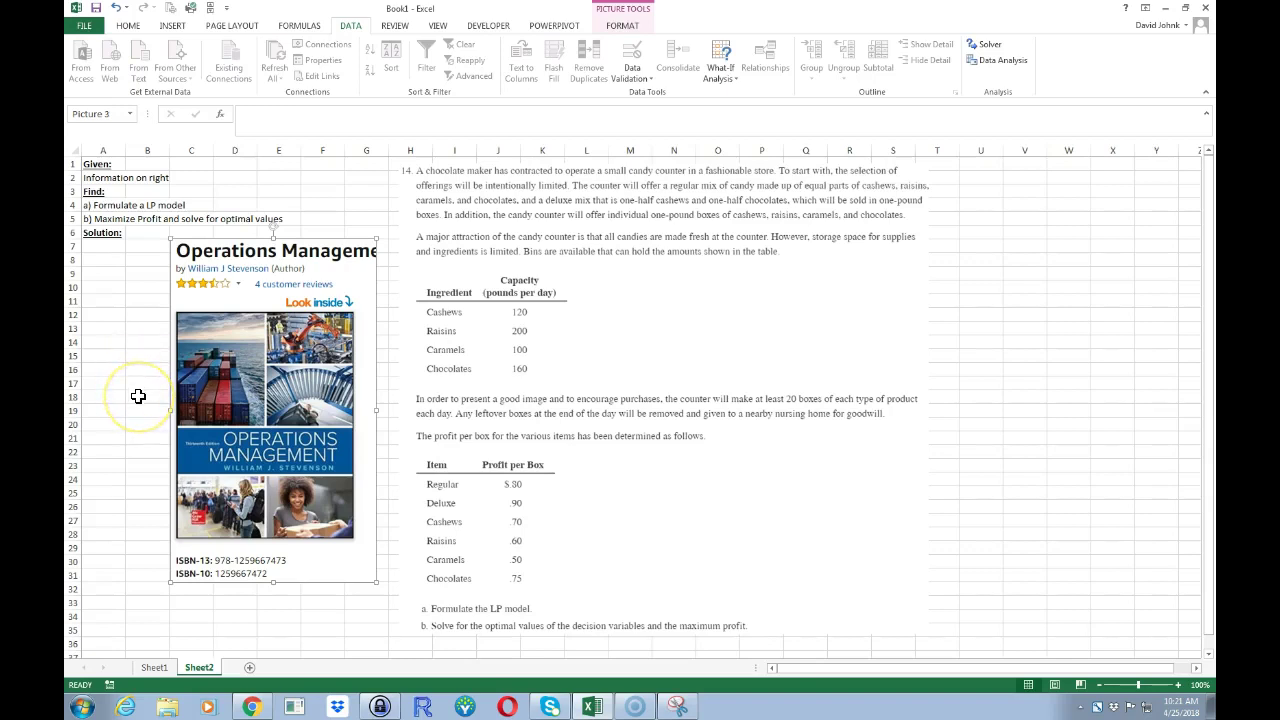
{"action": "left_click", "coordinate": [150, 510]}
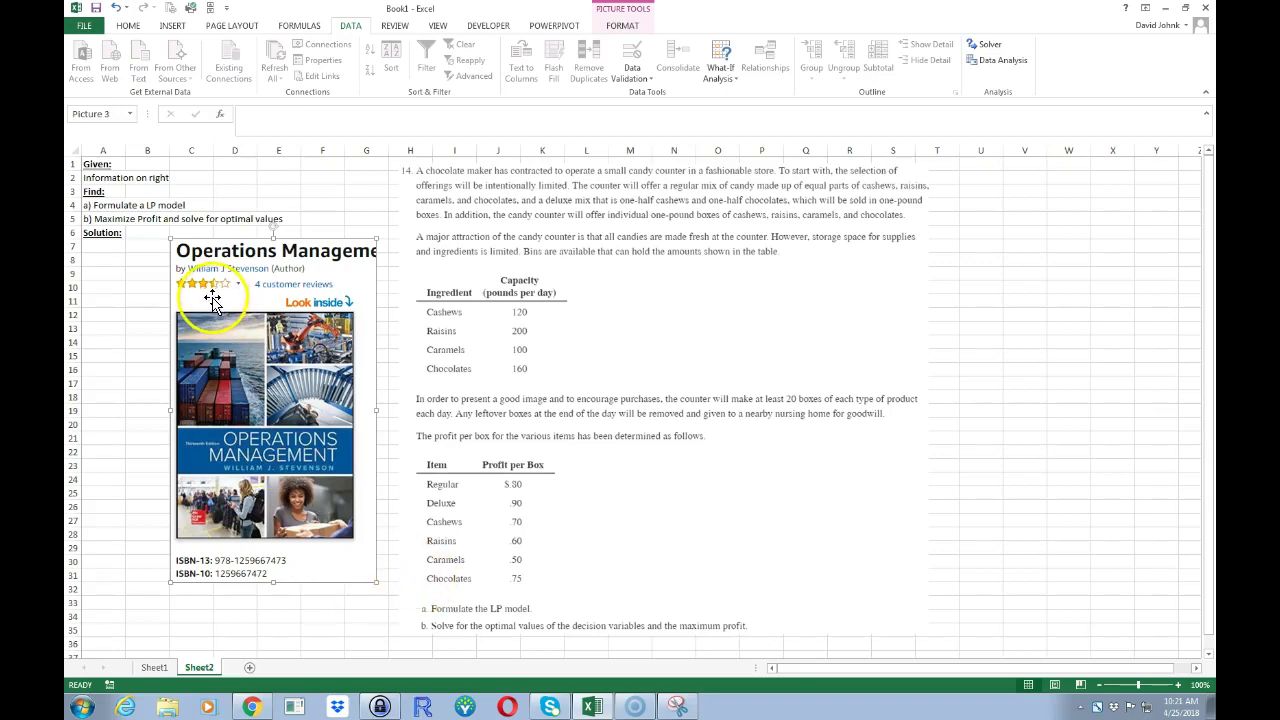
{"action": "left_click_drag", "start_coordinate": [215, 300], "coordinate": [1005, 224]}
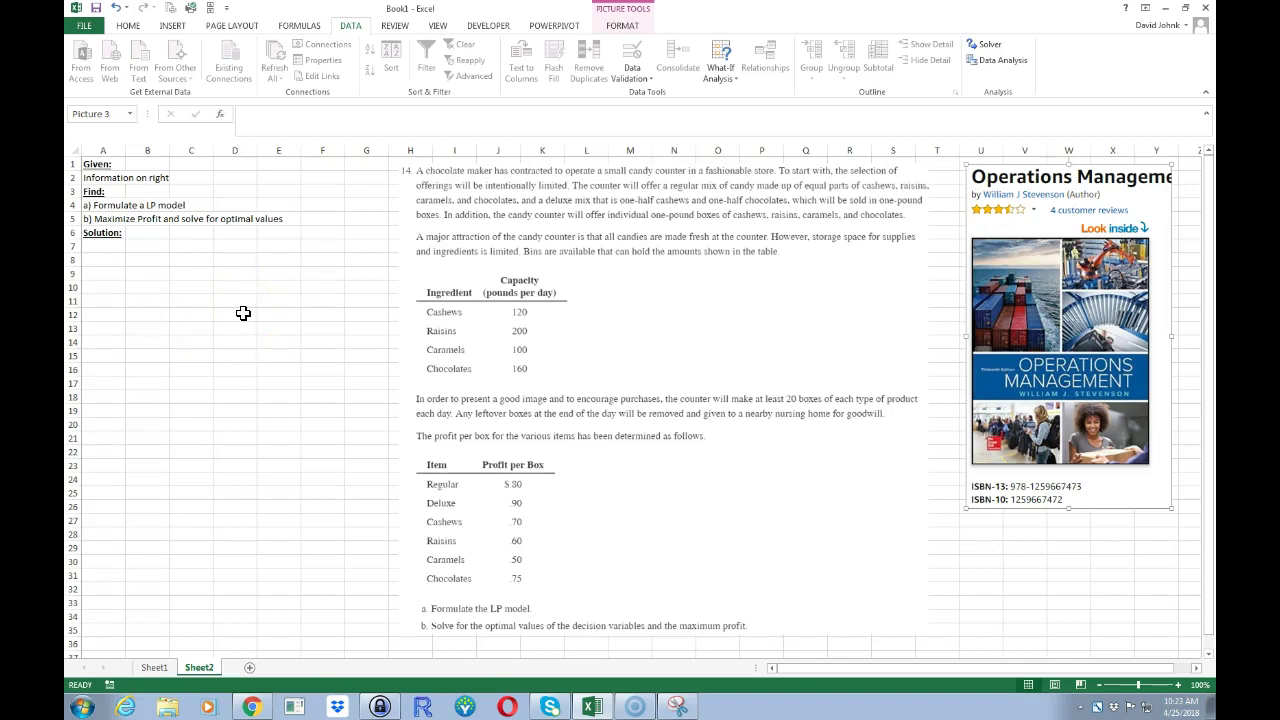
Enter "Declare Variable:" in cell A7 and "Number of boxex of" in cell A8
{"action": "left_click", "coordinate": [105, 245]}
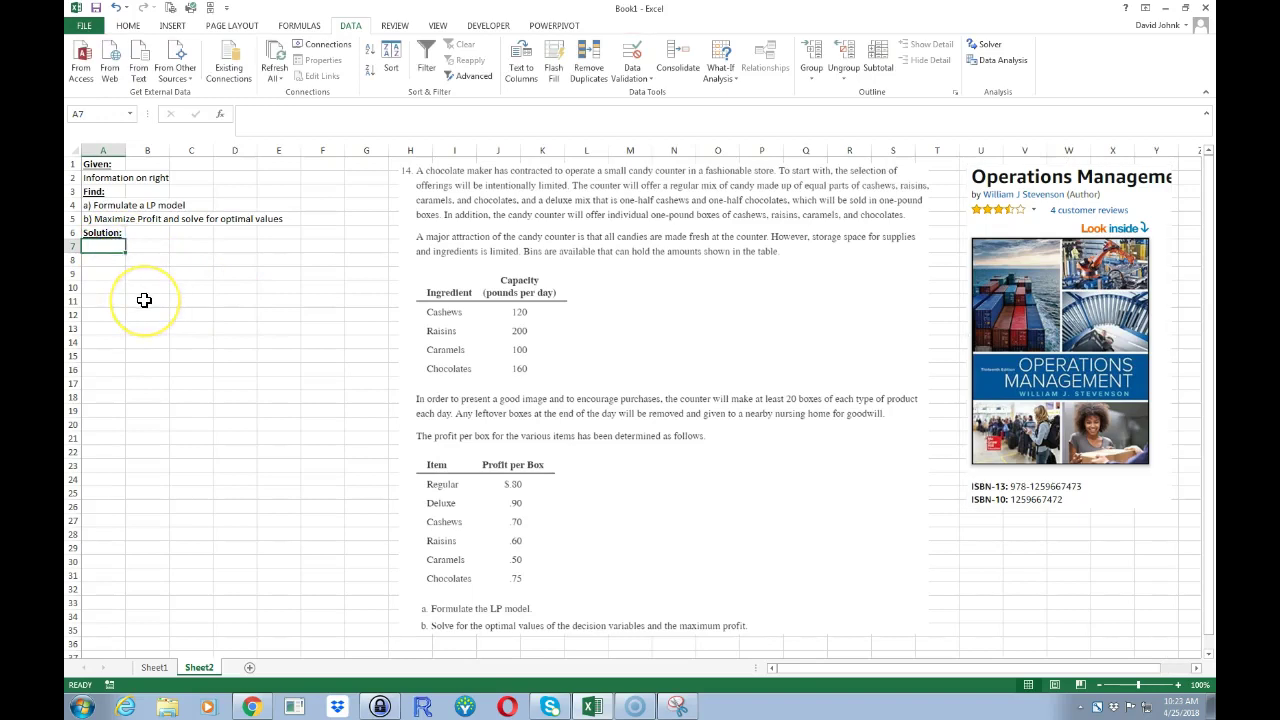
{"action": "type", "text": "Declare Variable:"}
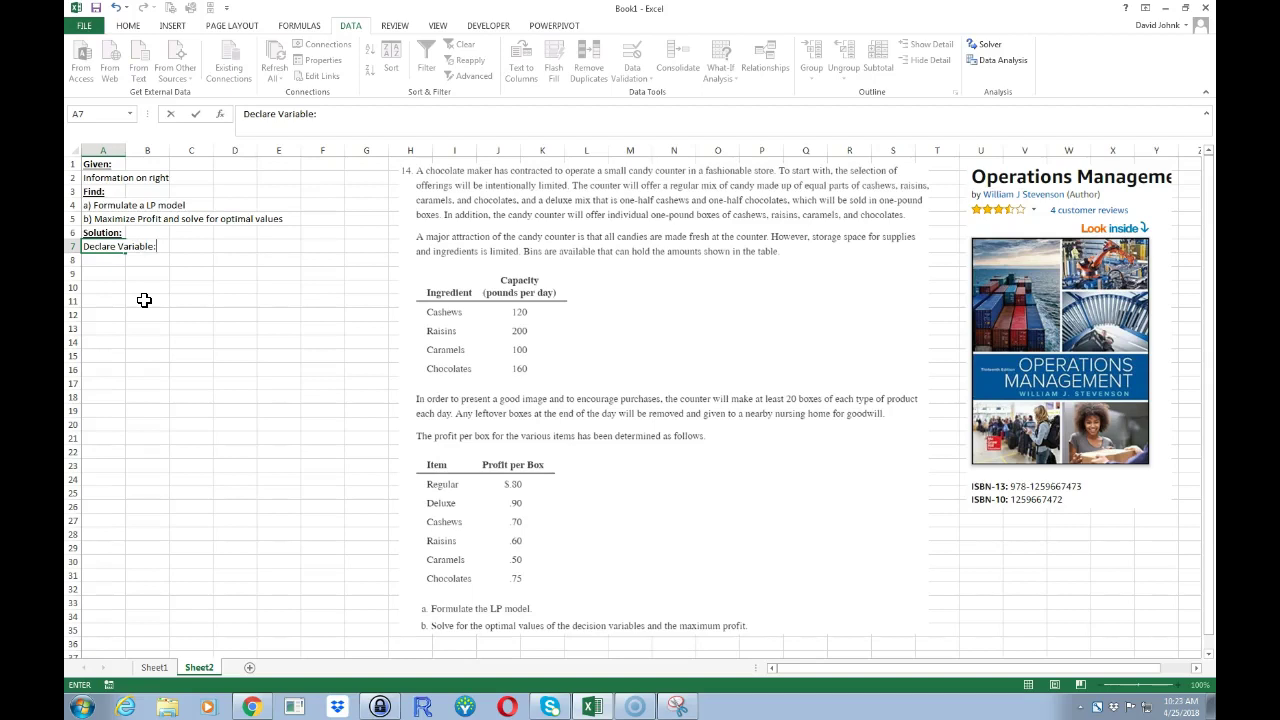
{"action": "key", "text": "Return"}
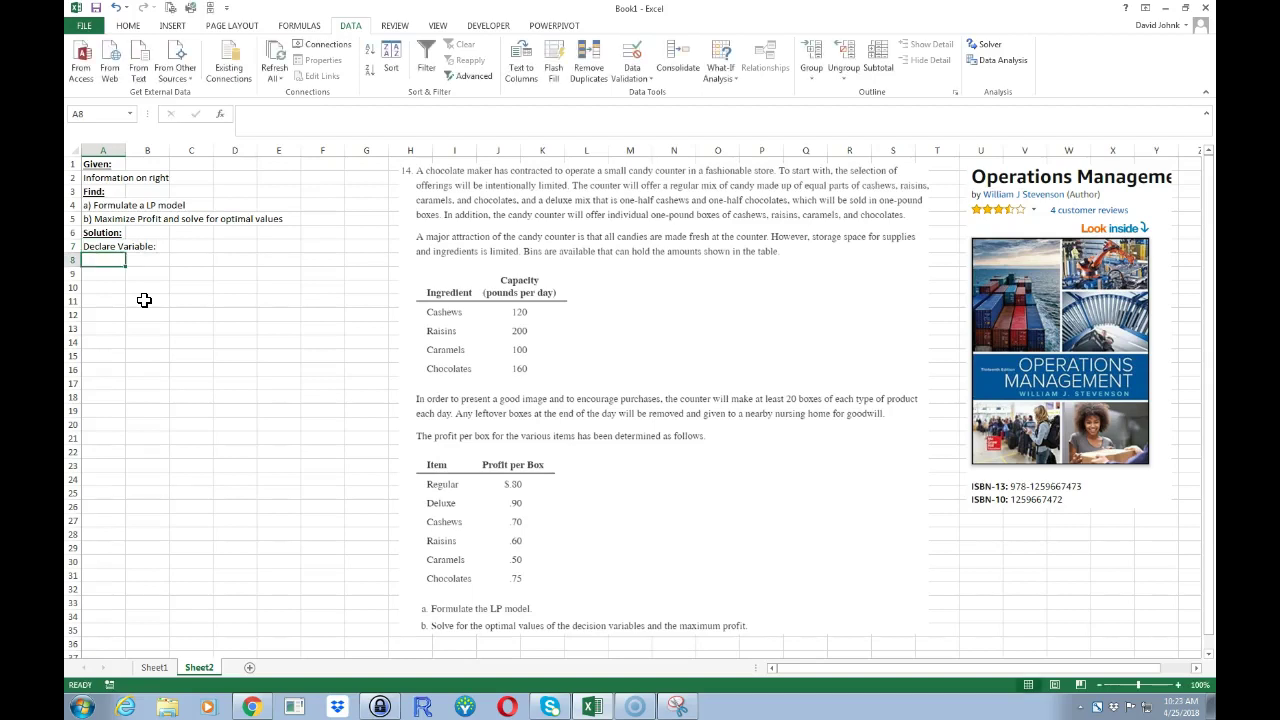
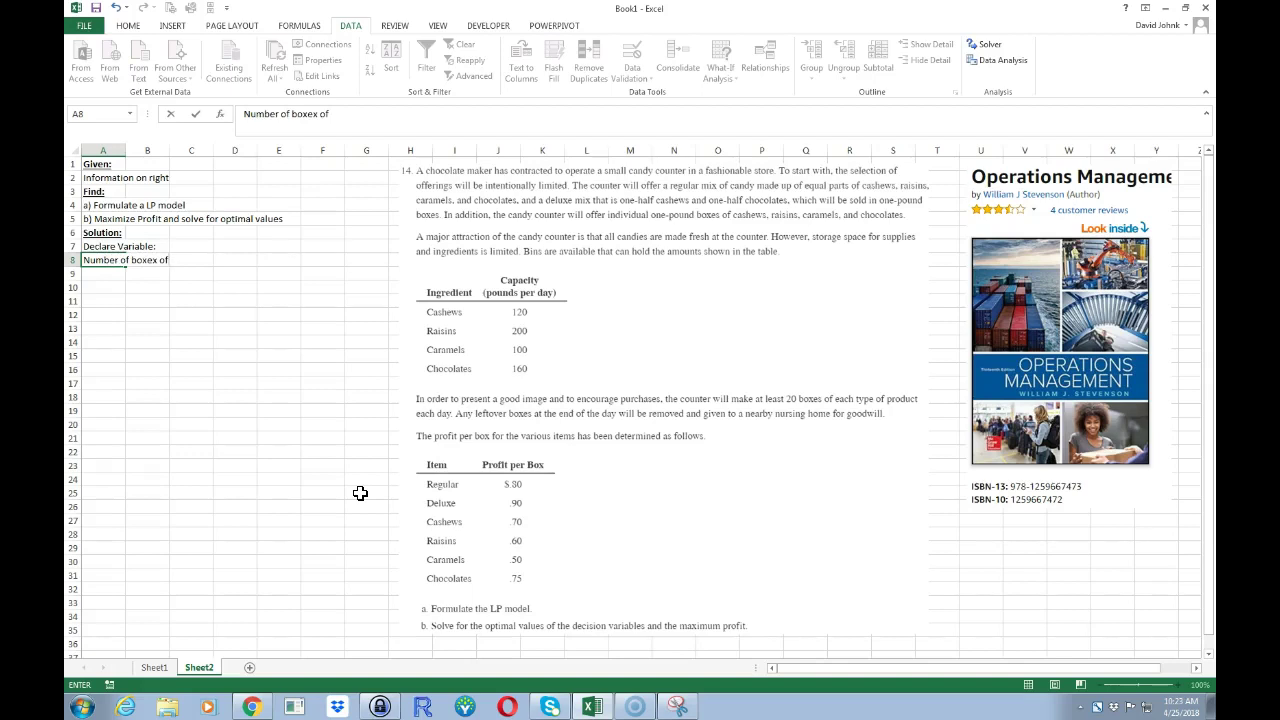
{"action": "key", "text": "Return"}
Enter the product headers Regular, Deluxe, Cashews, Raisins, Caramels and Chocolates across cells B9 to G9
{"action": "key", "text": "Right"}
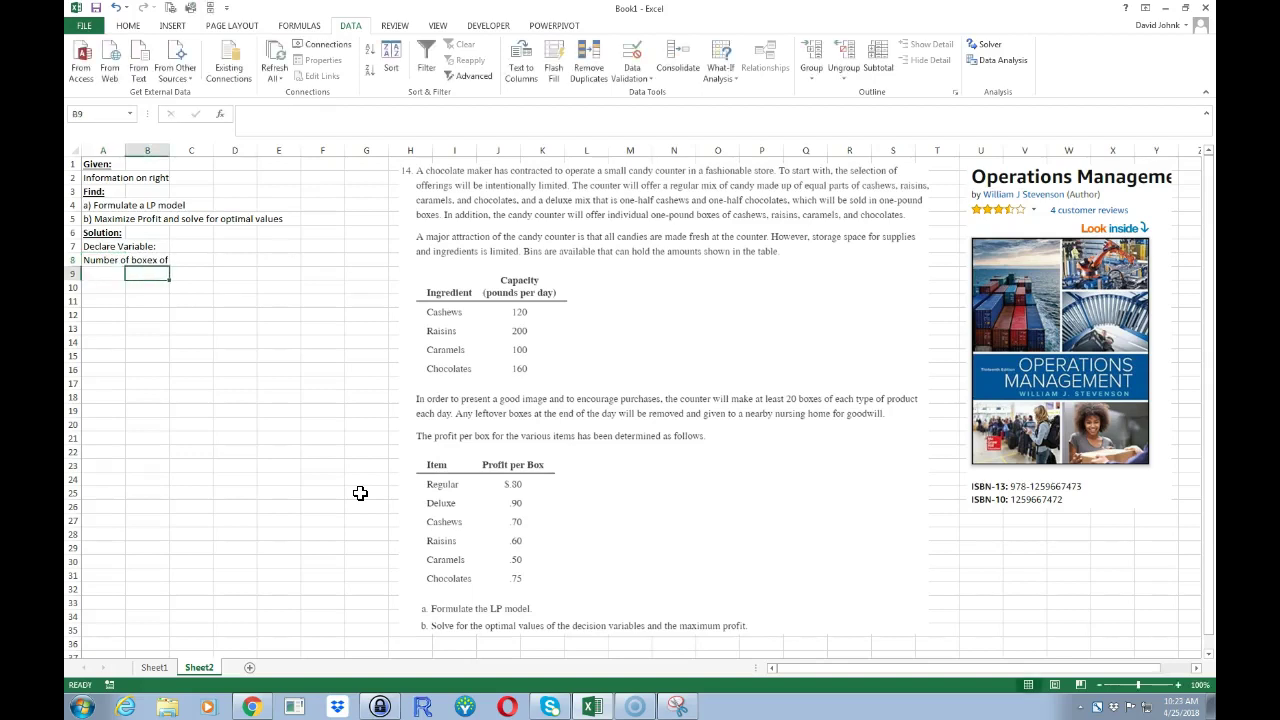
{"action": "type", "text": "REg"}
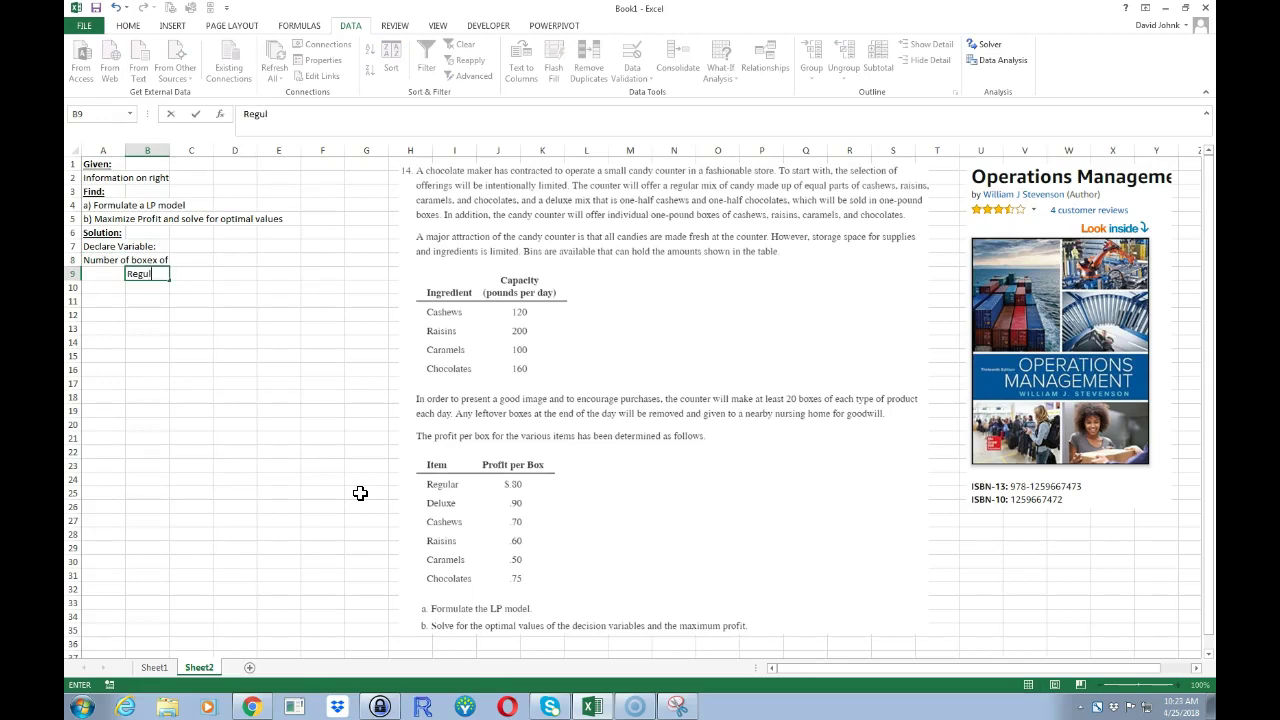
{"action": "key", "text": "Right"}
{"action": "type", "text": "D"}
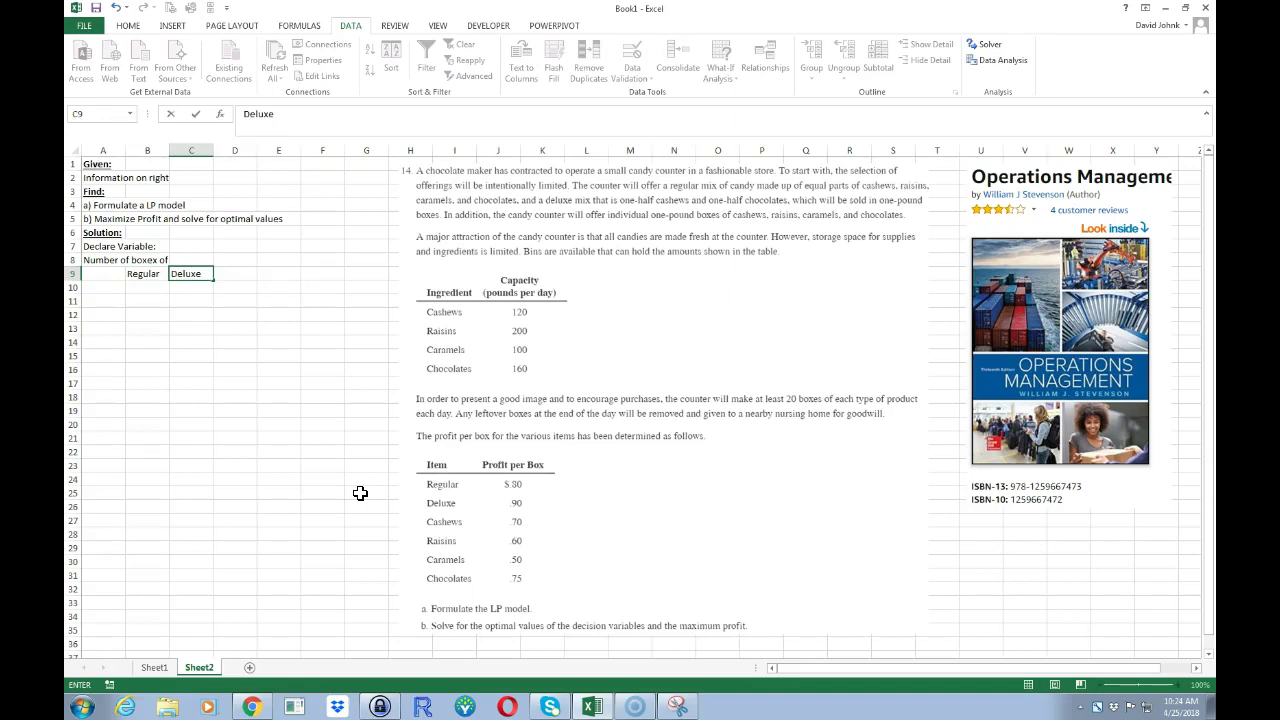
{"action": "key", "text": "Right"}
{"action": "type", "text": "Ca"}
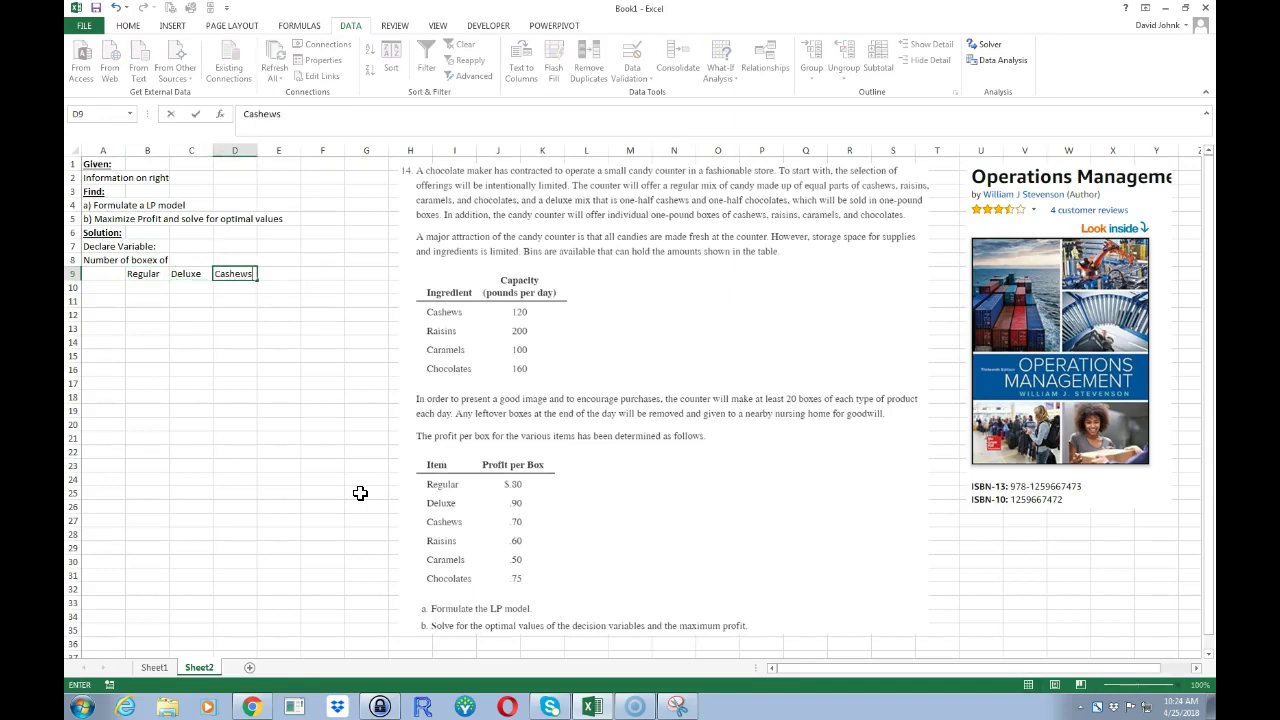
{"action": "key", "text": "Right"}
{"action": "type", "text": "R"}
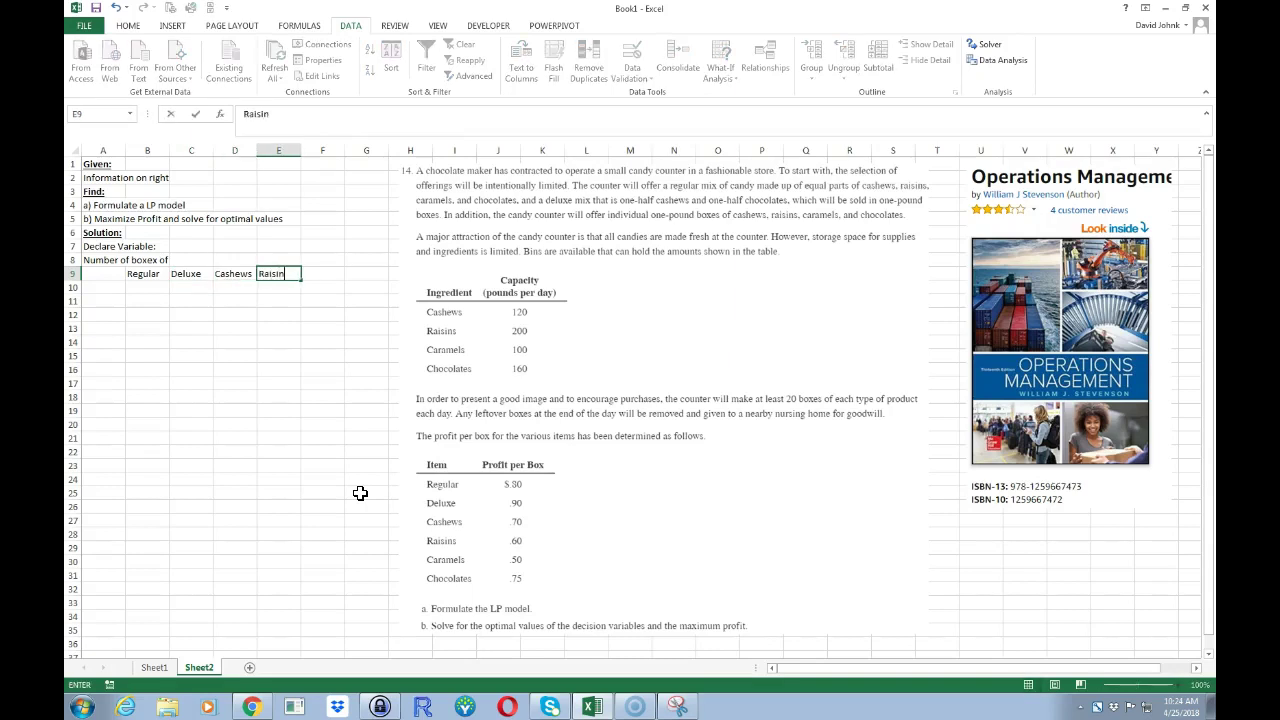
{"action": "key", "text": "Right"}
{"action": "type", "text": "Car"}
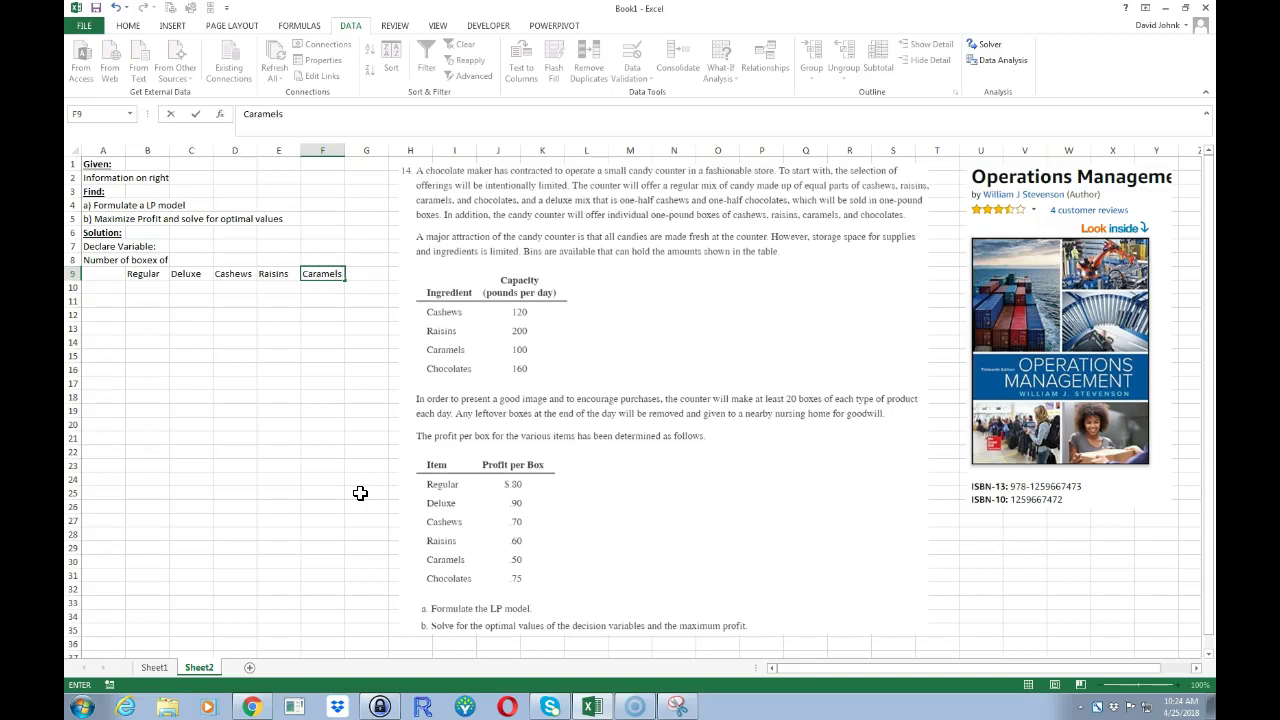
{"action": "key", "text": "Right"}
{"action": "type", "text": "Ch"}
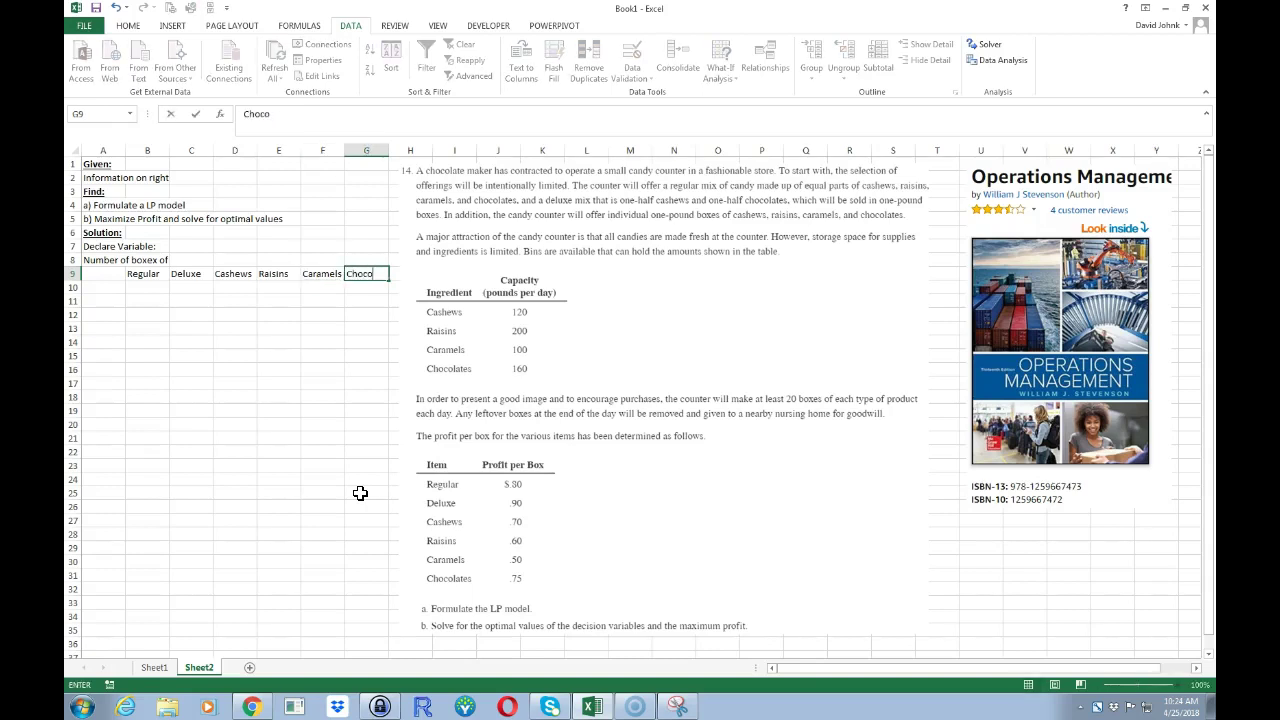
{"action": "key", "text": "Return"}
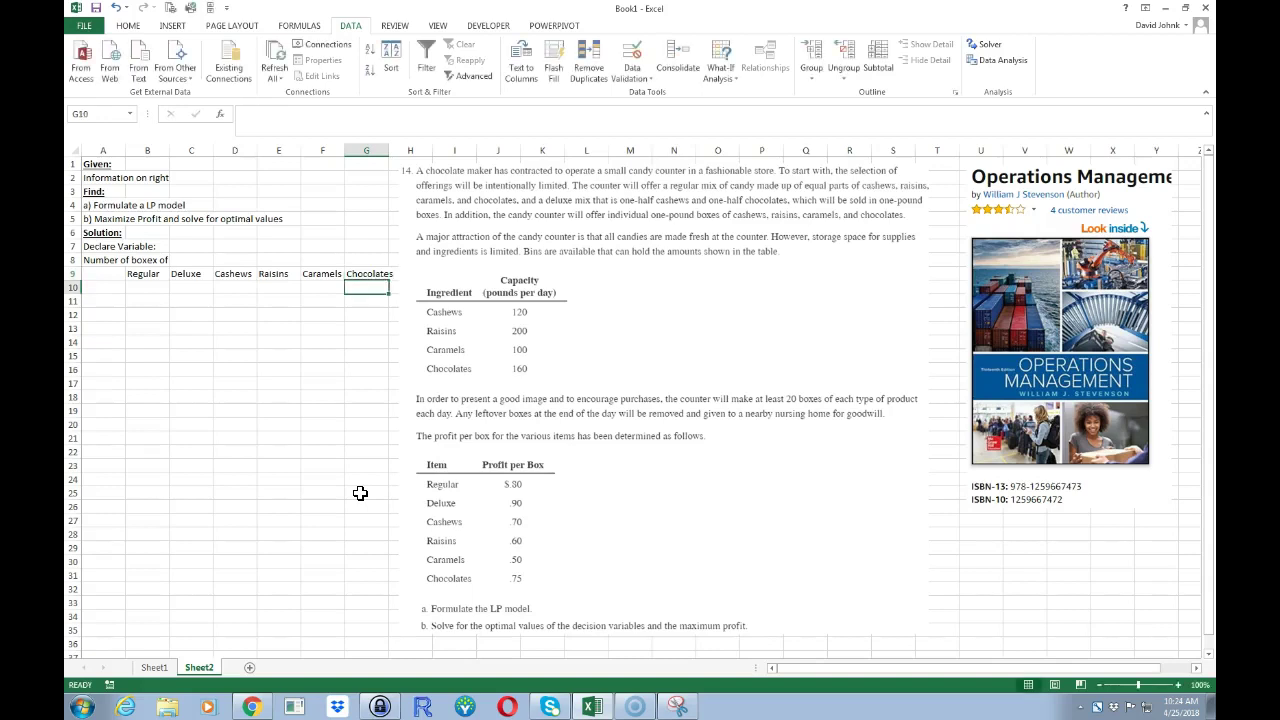
Label the decision variables x1 through x6 in cells B10 to G10, filling the series across under the product headers
{"action": "key", "text": "Left"}
{"action": "key", "text": "Left"}
{"action": "key", "text": "Left"}
{"action": "key", "text": "Left"}
{"action": "key", "text": "Left"}
{"action": "key", "text": "Left"}
{"action": "key", "text": "Right"}
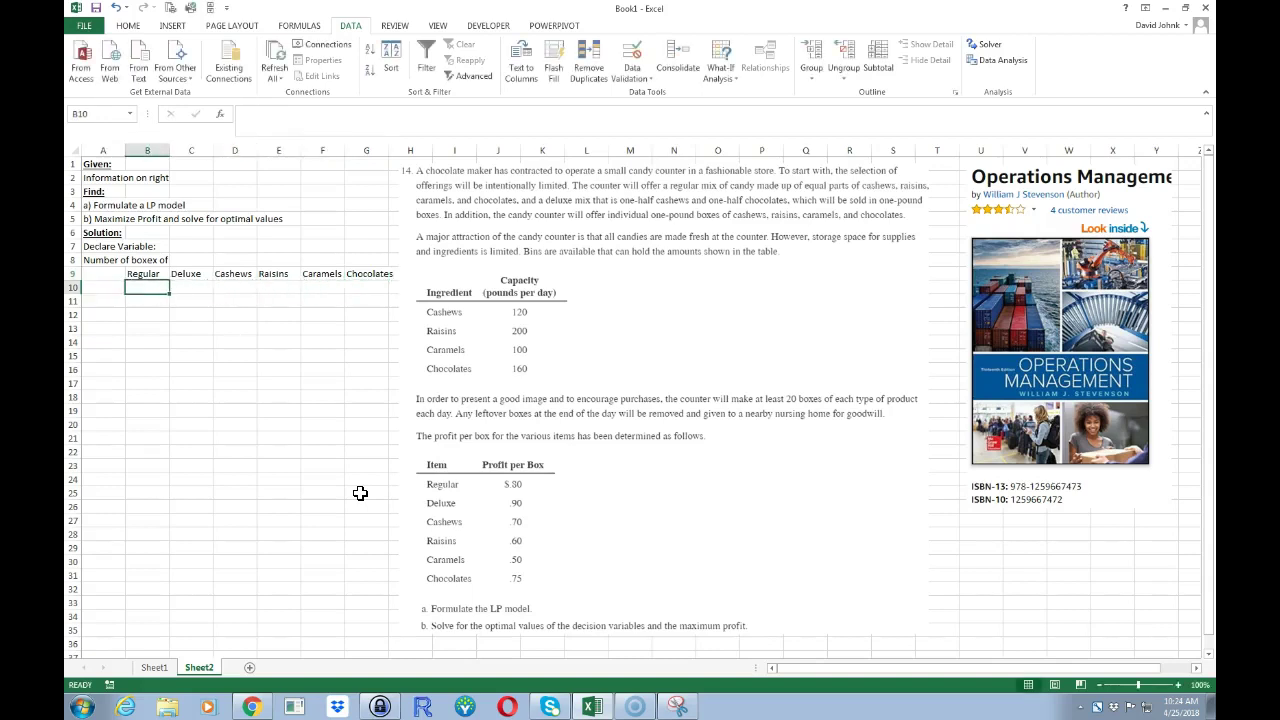
{"action": "type", "text": "x1"}
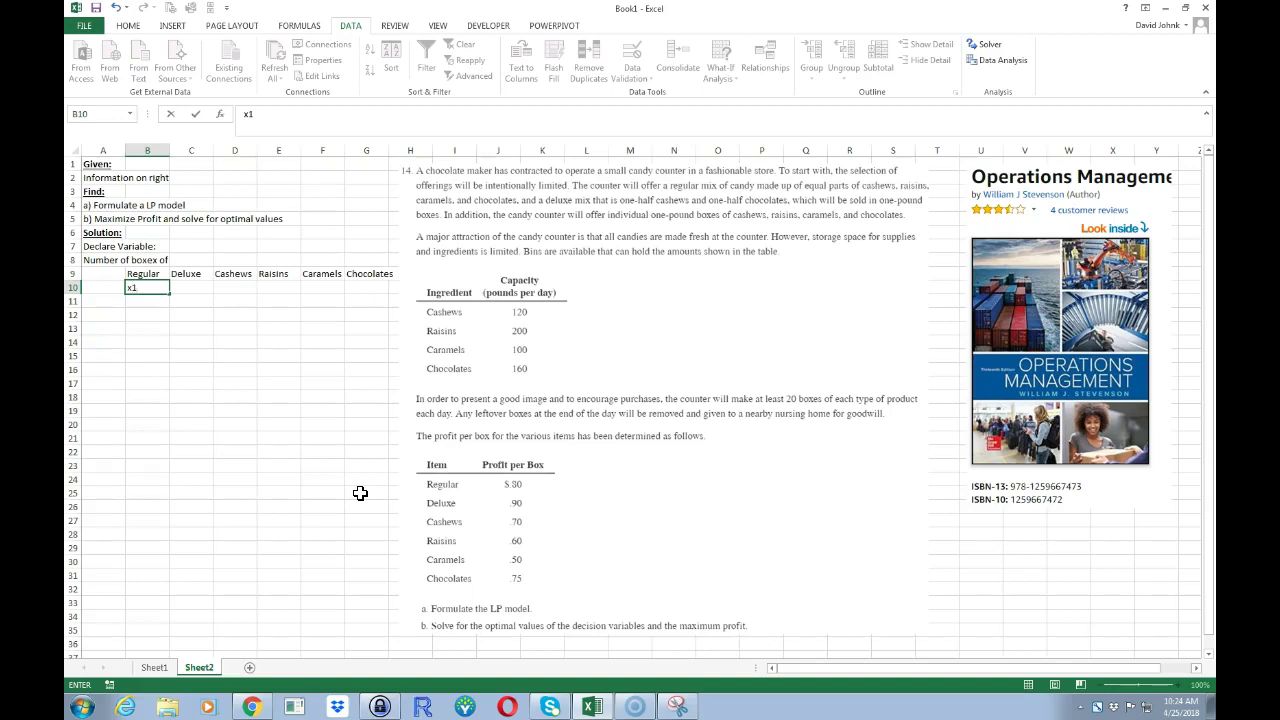
{"action": "key", "text": "Tab"}
{"action": "type", "text": "x2"}
{"action": "key", "text": "Tab"}
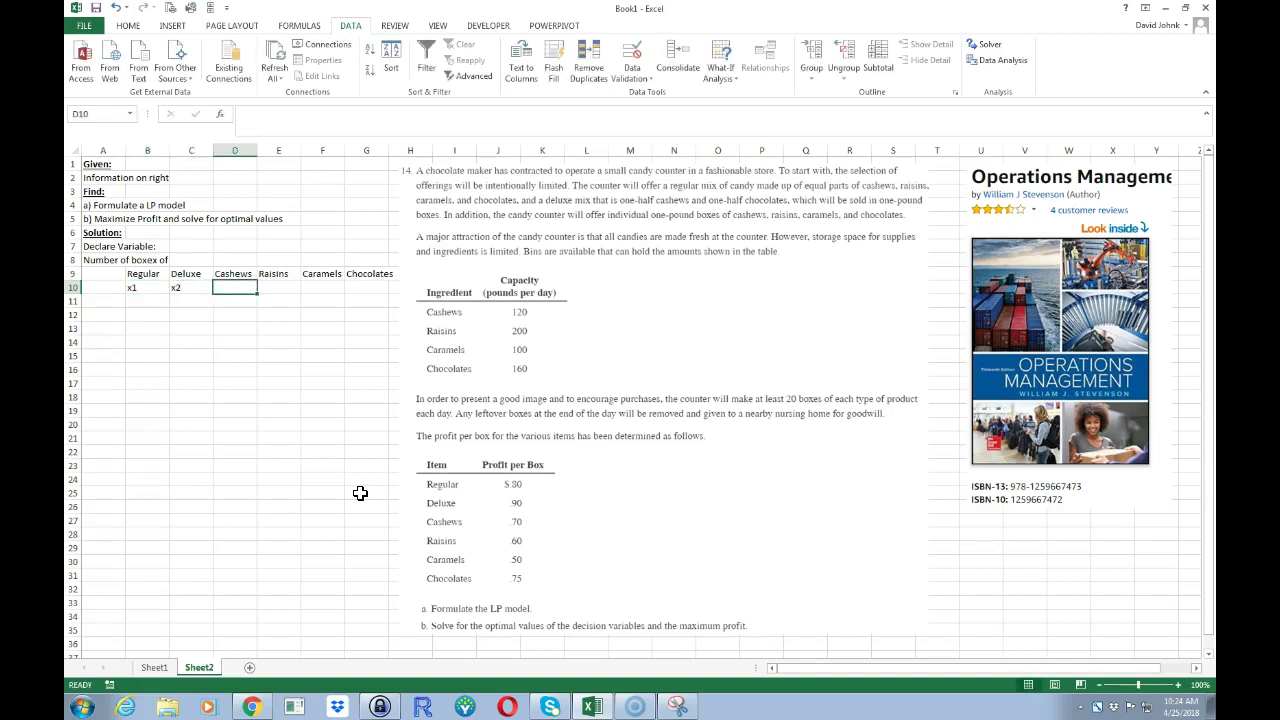
{"action": "left_click_drag", "start_coordinate": [156, 291], "coordinate": [366, 289]}
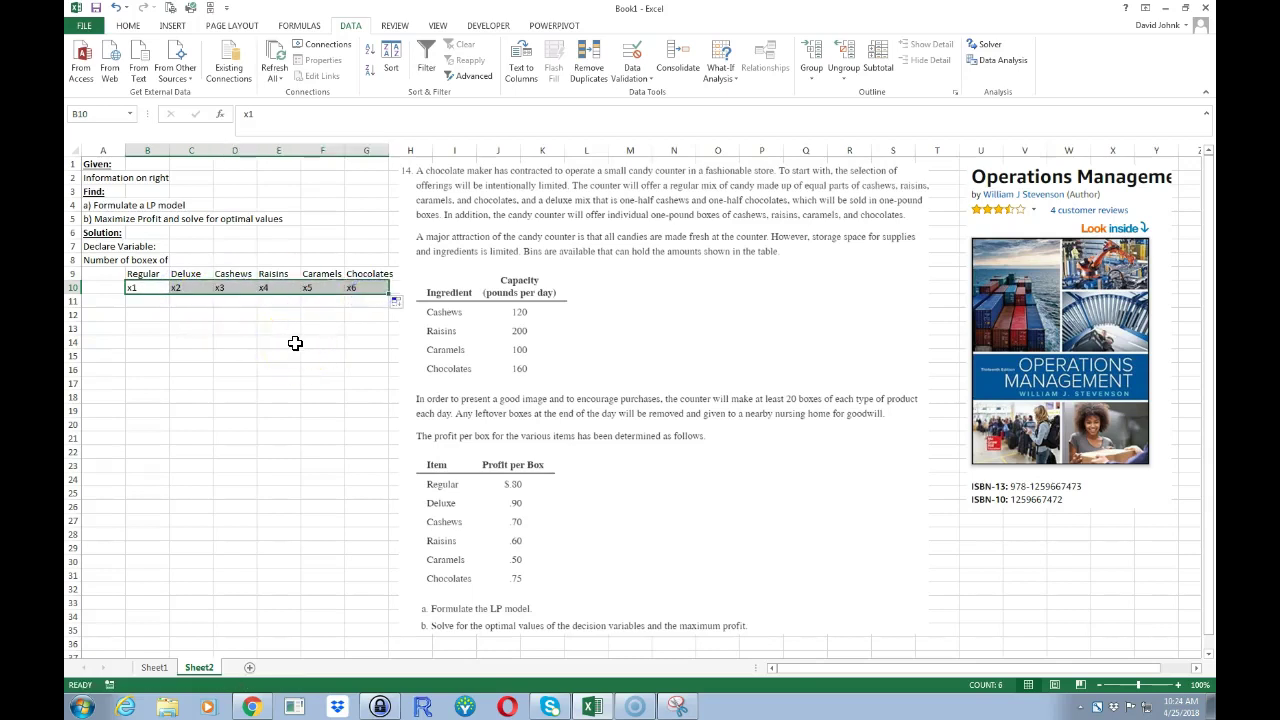
{"action": "left_click", "coordinate": [240, 491]}
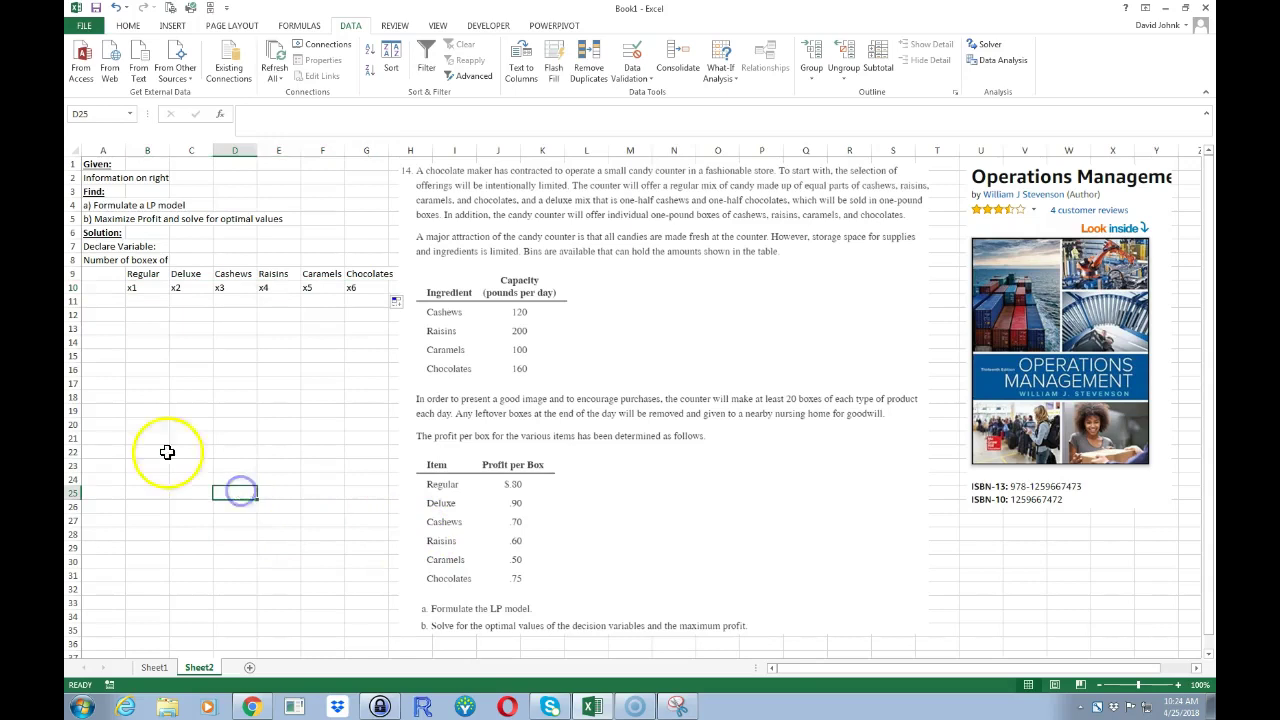
Correct the misspelled word in cell A8 so the text reads "Number of boxes of"
{"action": "double_click", "coordinate": [100, 259]}
{"action": "double_click", "coordinate": [157, 259]}
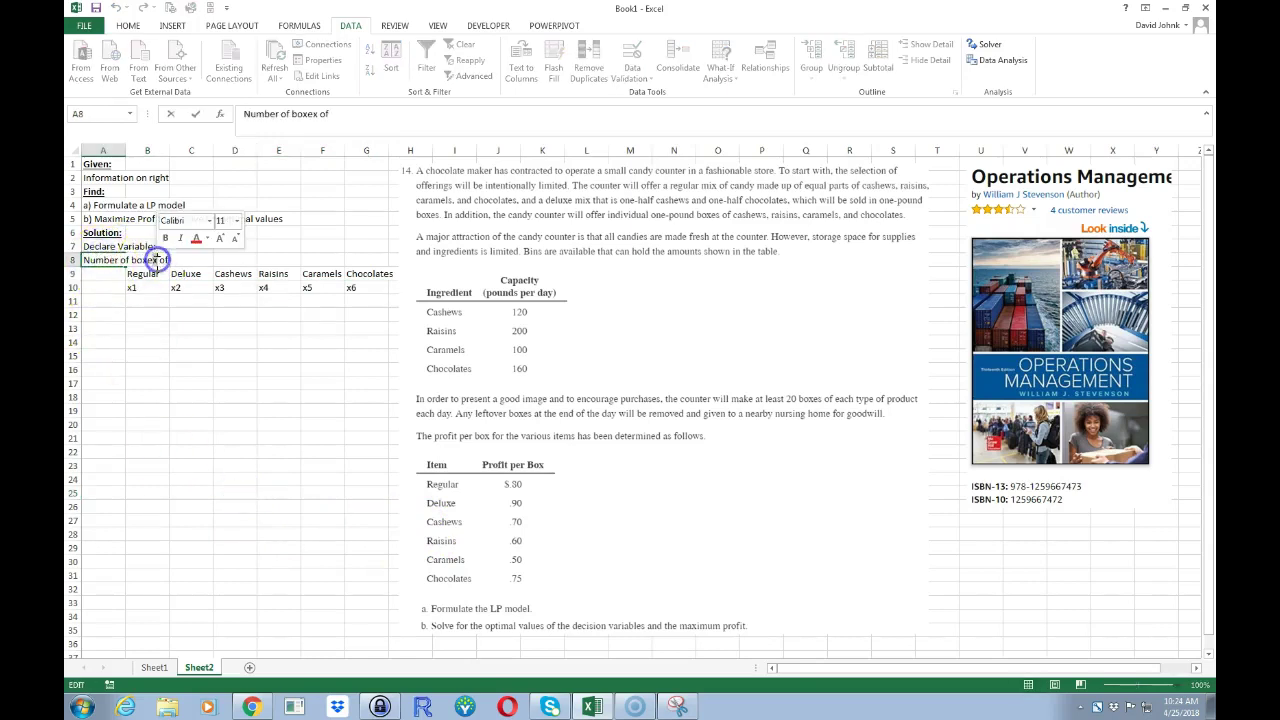
{"action": "type", "text": "boxes"}
{"action": "left_click", "coordinate": [181, 355]}
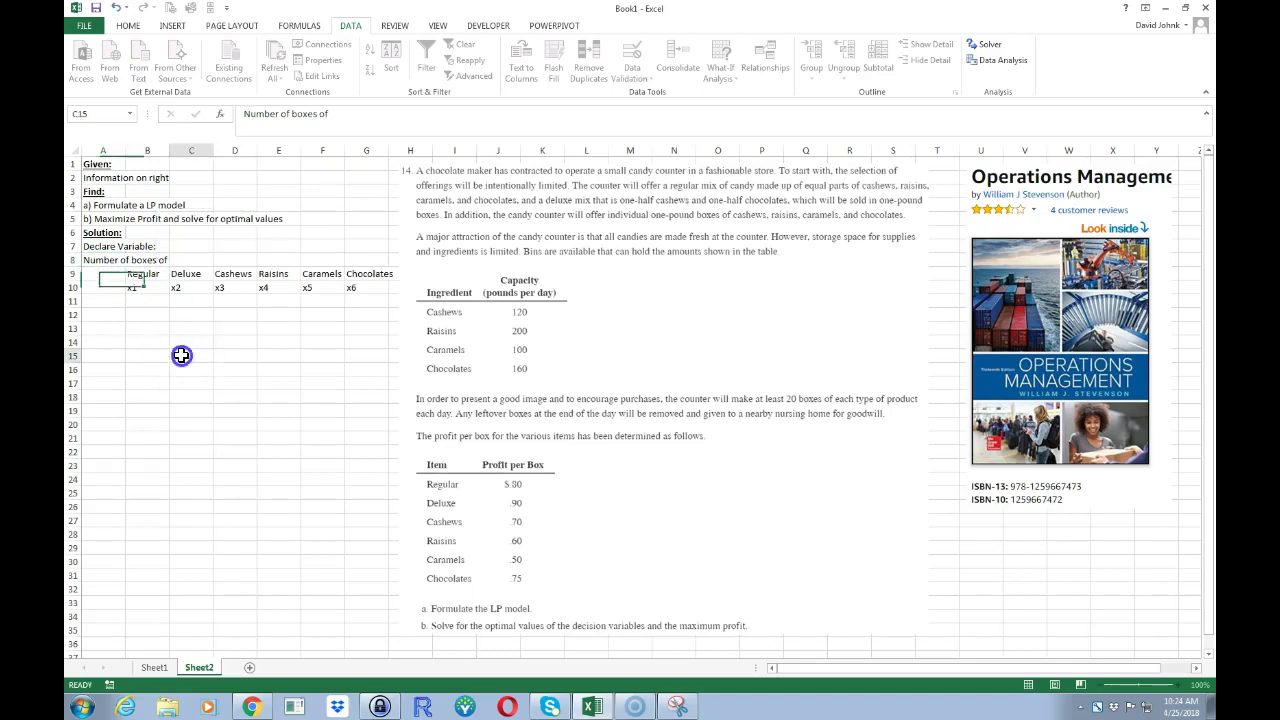
{"action": "left_click", "coordinate": [148, 287]}
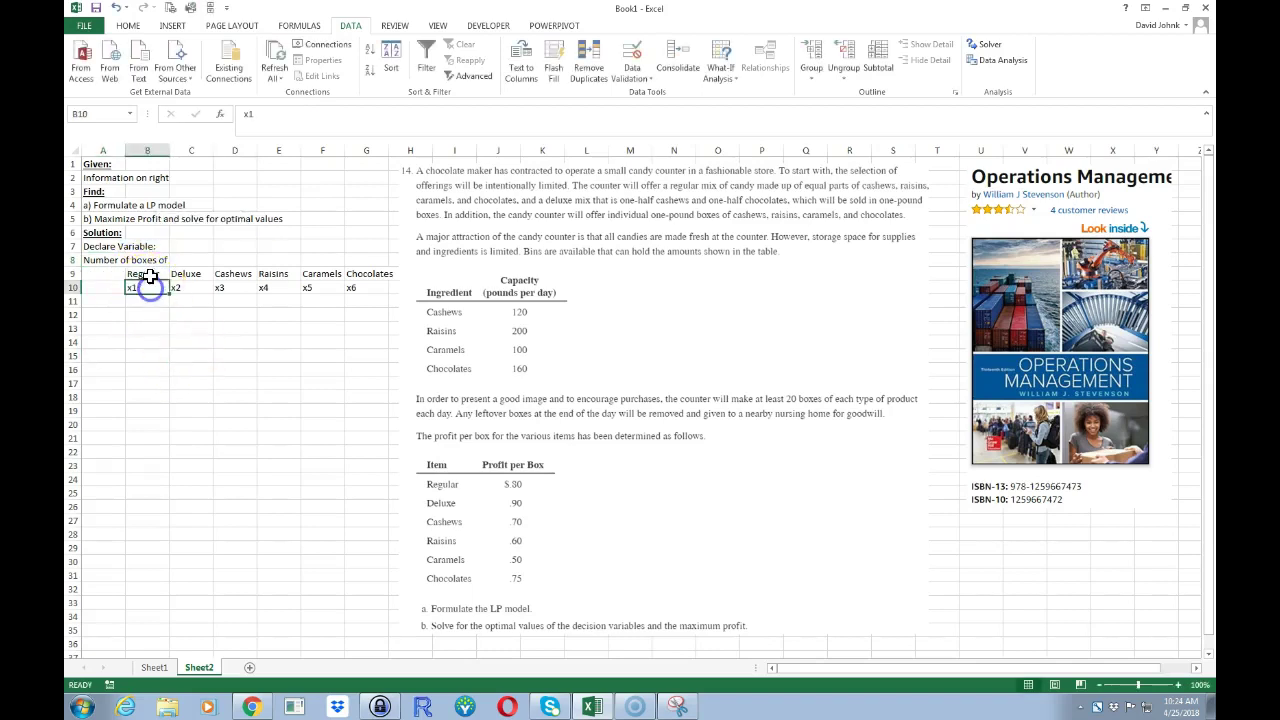
{"action": "left_click", "coordinate": [183, 287]}
{"action": "left_click", "coordinate": [190, 268]}
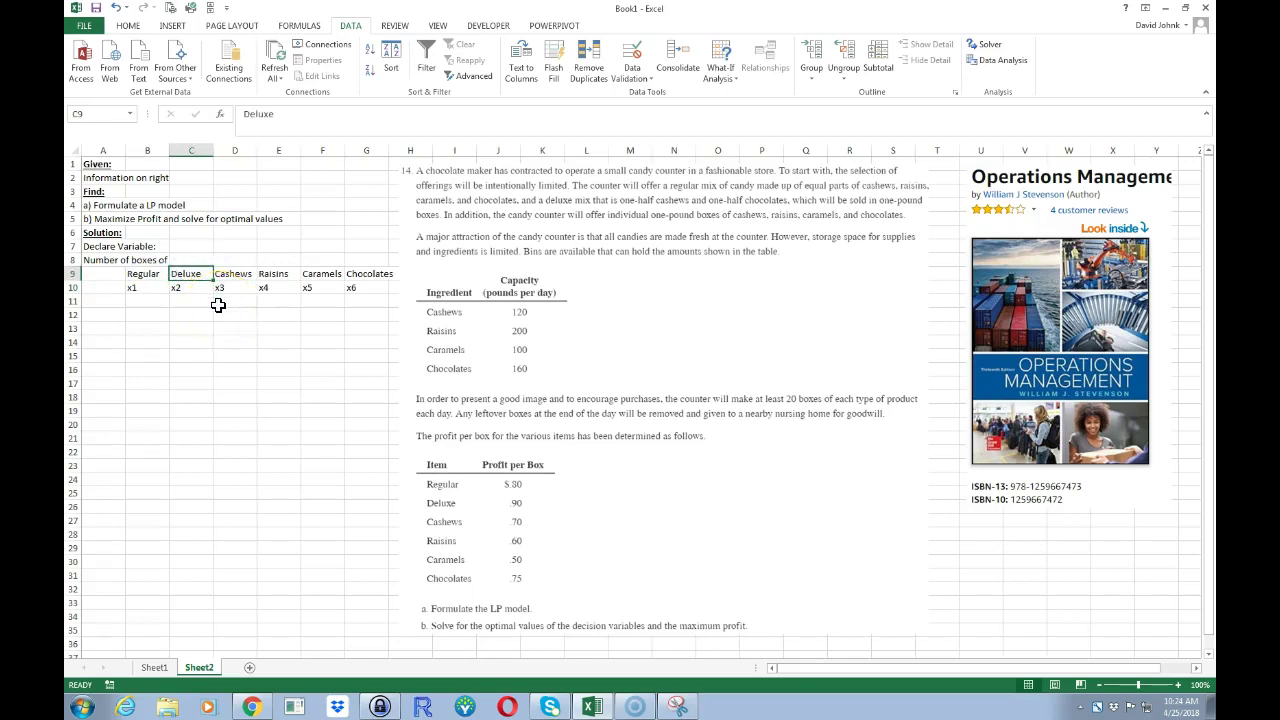
Nudge the problem statement picture slightly to the right and enter the row label "Profit" in cell A11
{"action": "left_click_drag", "start_coordinate": [413, 272], "coordinate": [423, 271]}
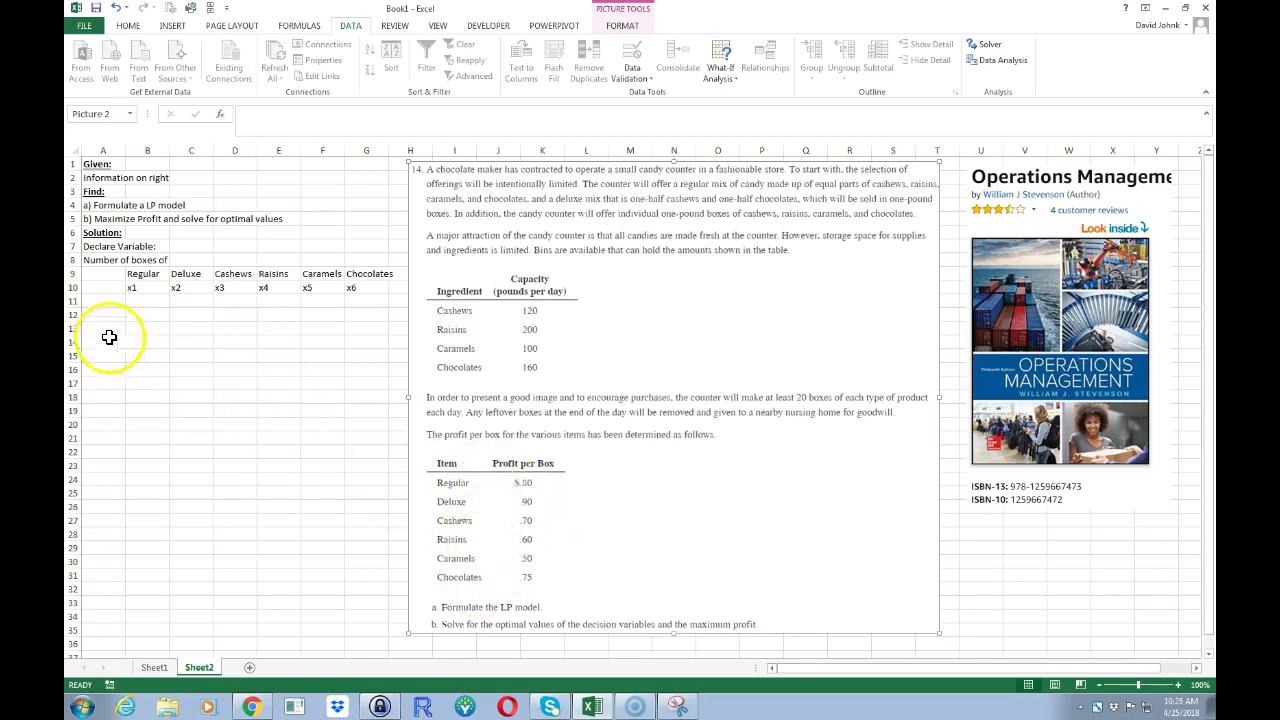
{"action": "left_click", "coordinate": [103, 299]}
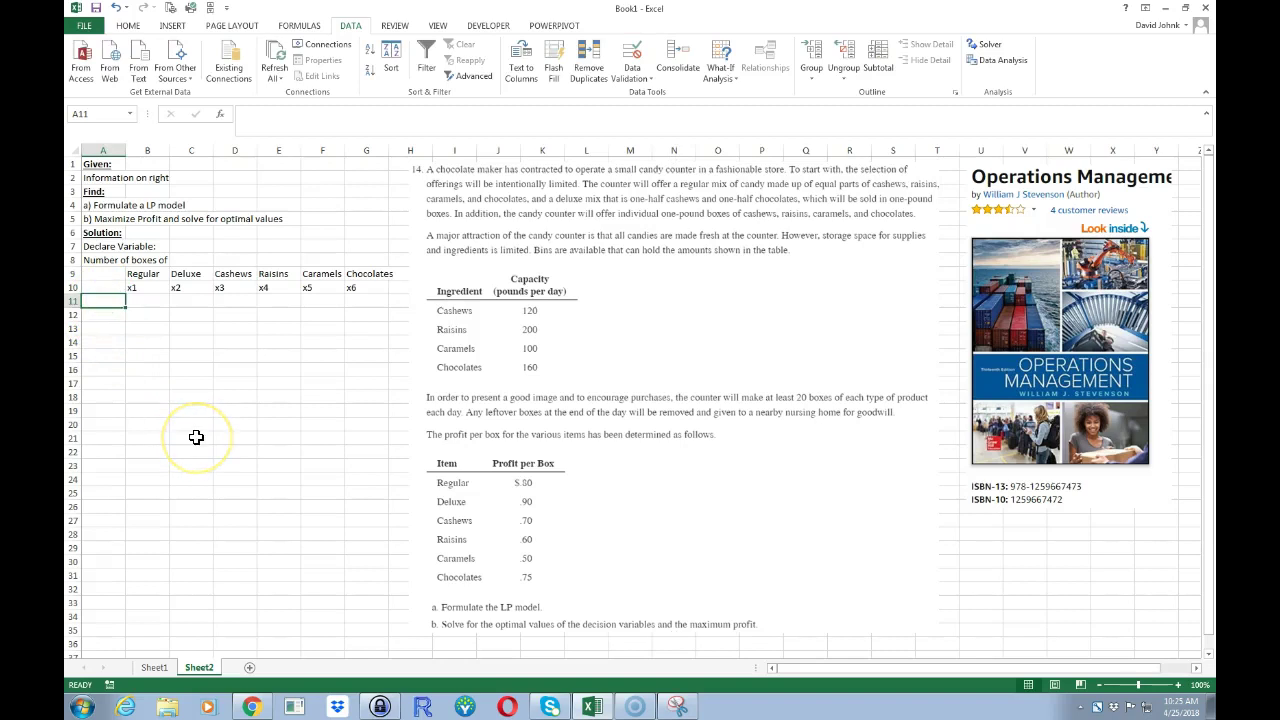
{"action": "type", "text": "Profit"}
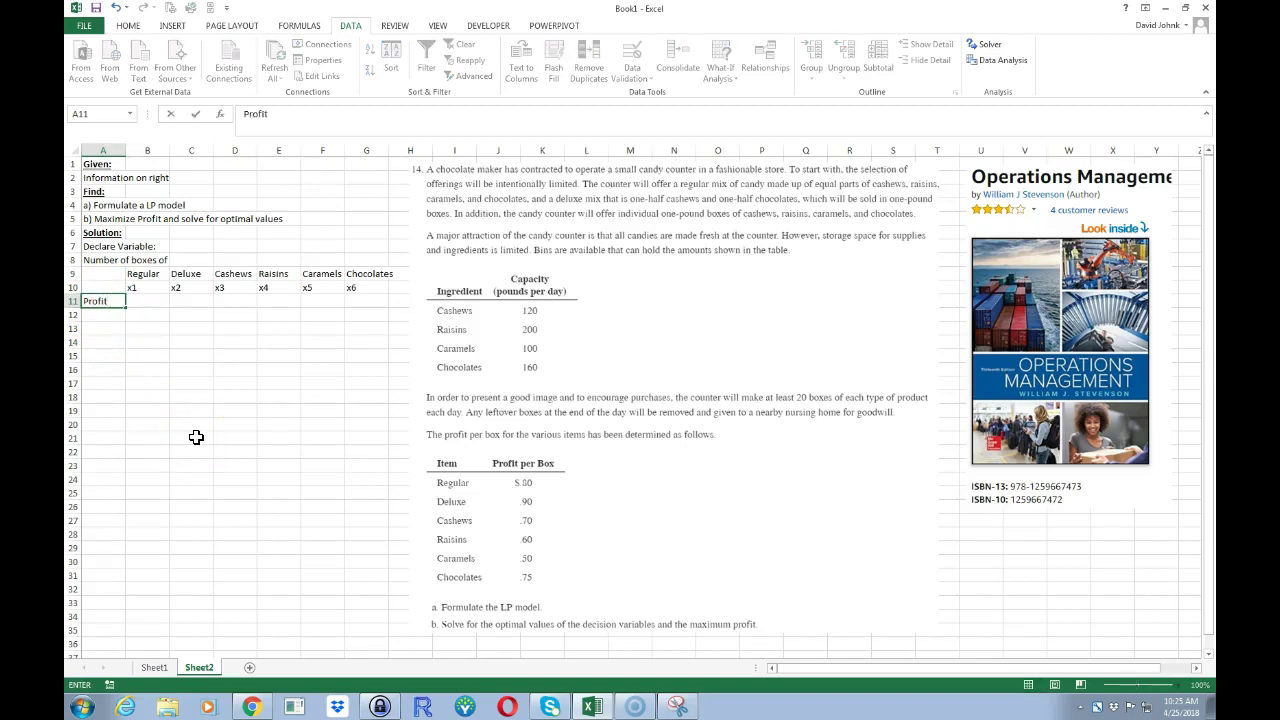
{"action": "key", "text": "Tab"}
Enter the profits per box .8, .9, .7, .6, .5 and .75 in cells B11 to G11
{"action": "type", "text": "."}
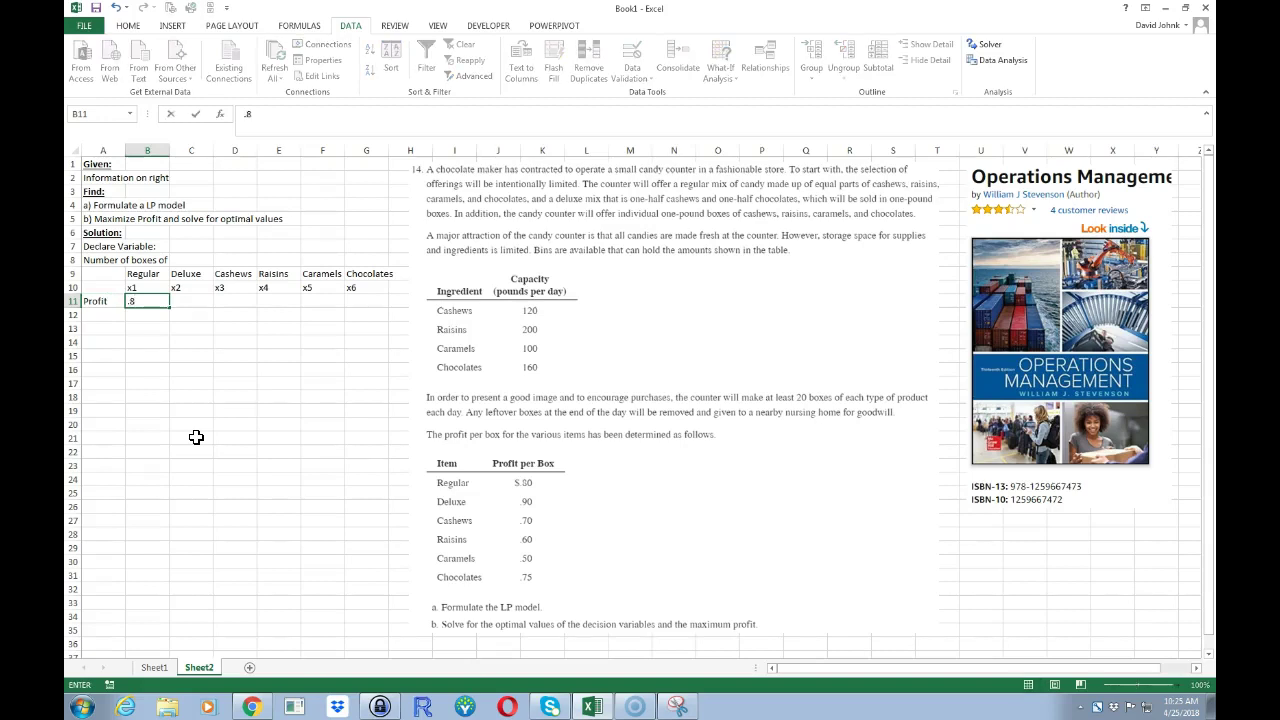
{"action": "key", "text": "Tab"}
{"action": "type", "text": "."}
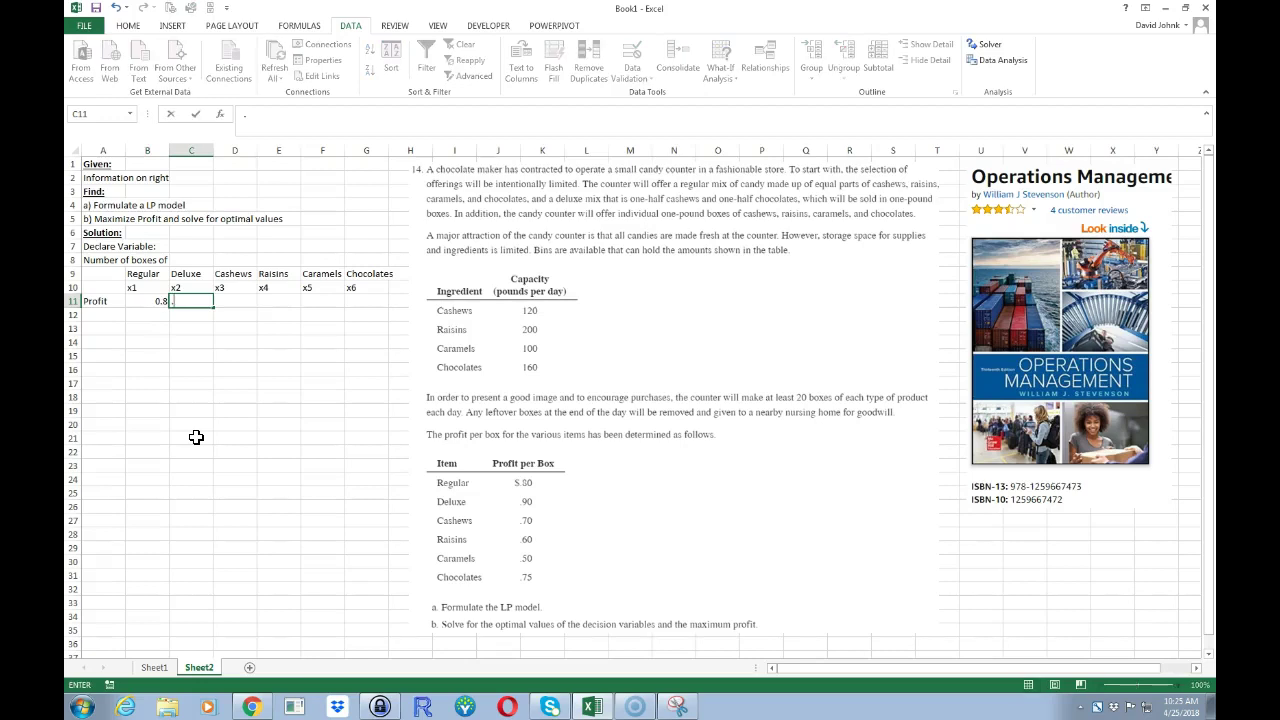
{"action": "key", "text": "Tab"}
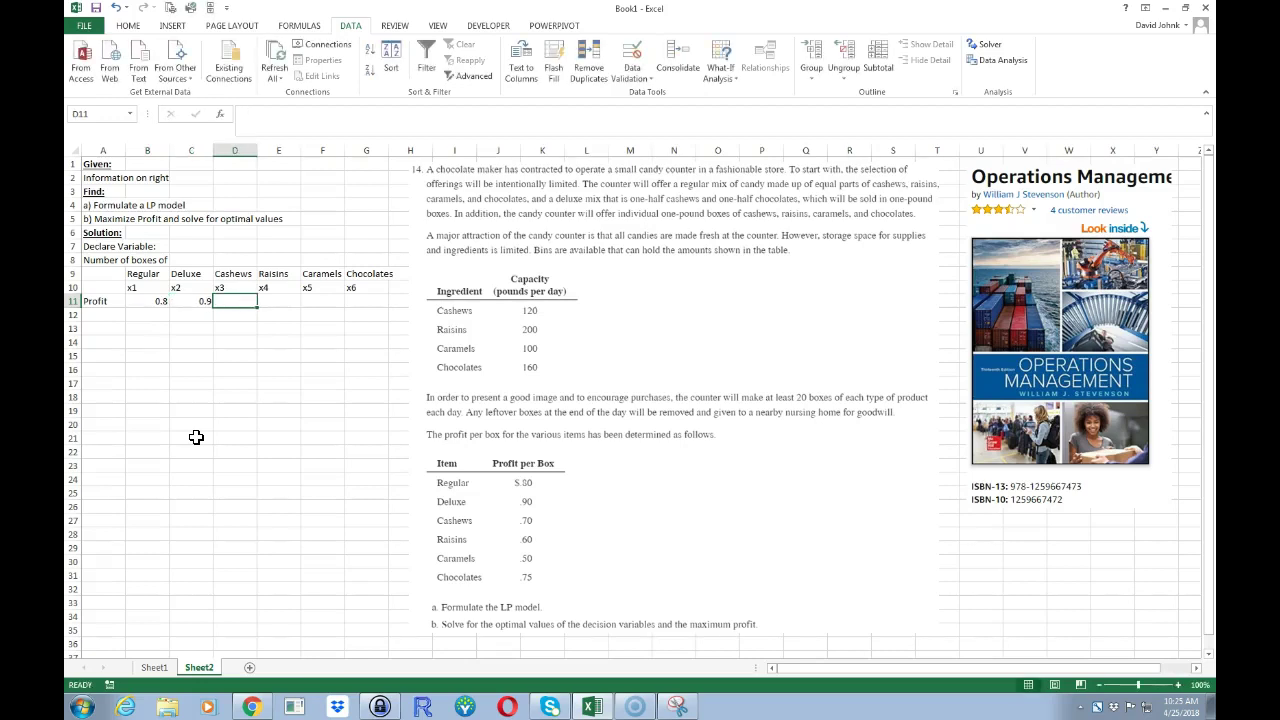
{"action": "type", "text": ".7"}
{"action": "key", "text": "Tab"}
{"action": "type", "text": ".6"}
{"action": "key", "text": "Tab"}
{"action": "type", "text": ".5"}
{"action": "key", "text": "Tab"}
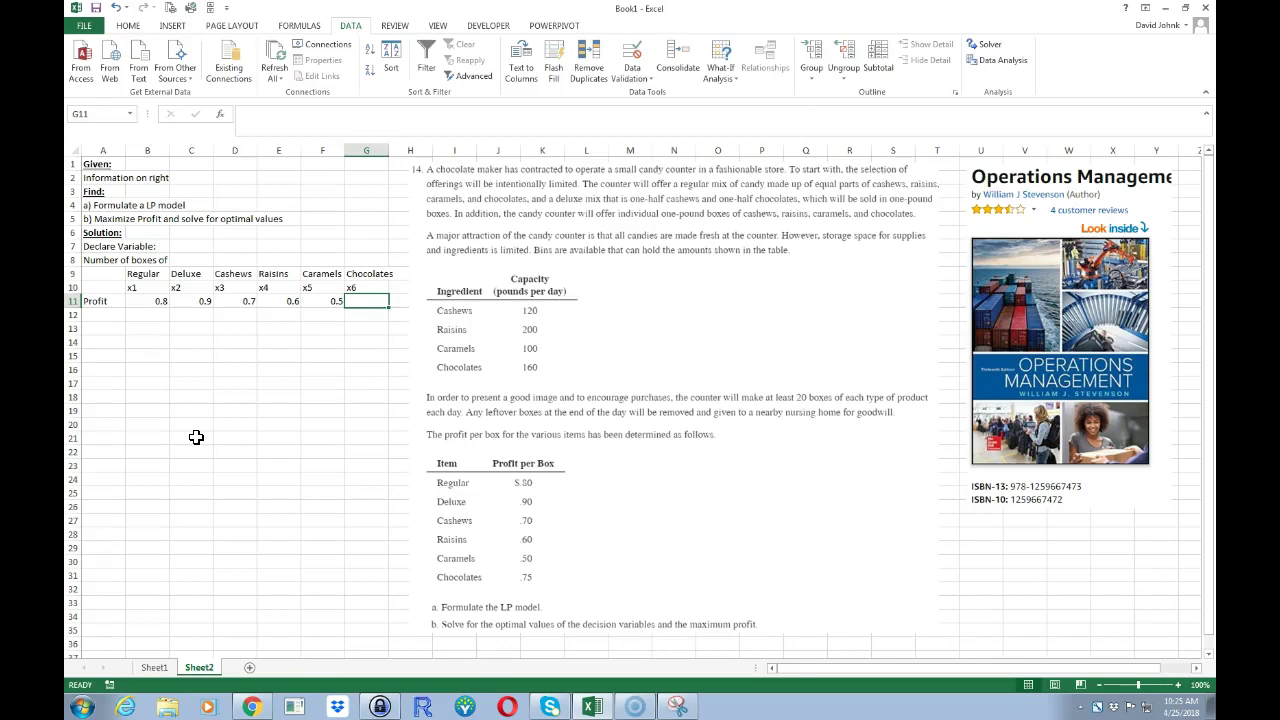
{"action": "type", "text": ".75"}
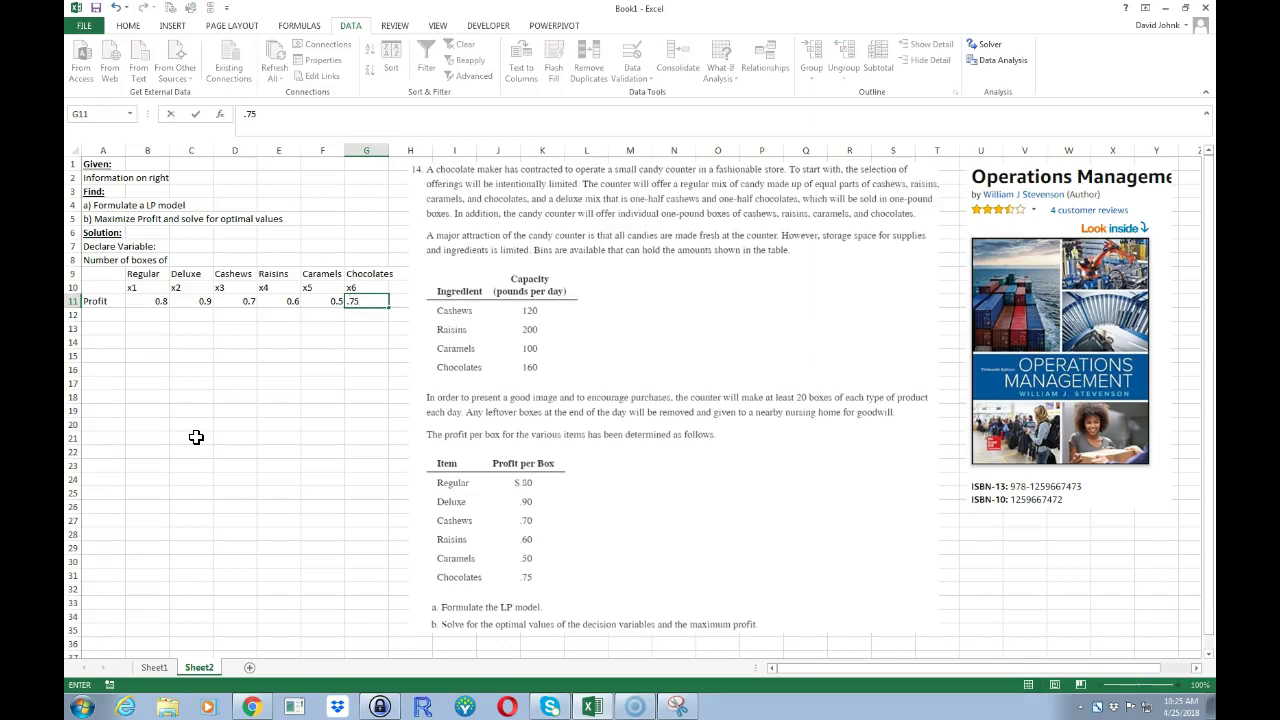
{"action": "key", "text": "Return"}
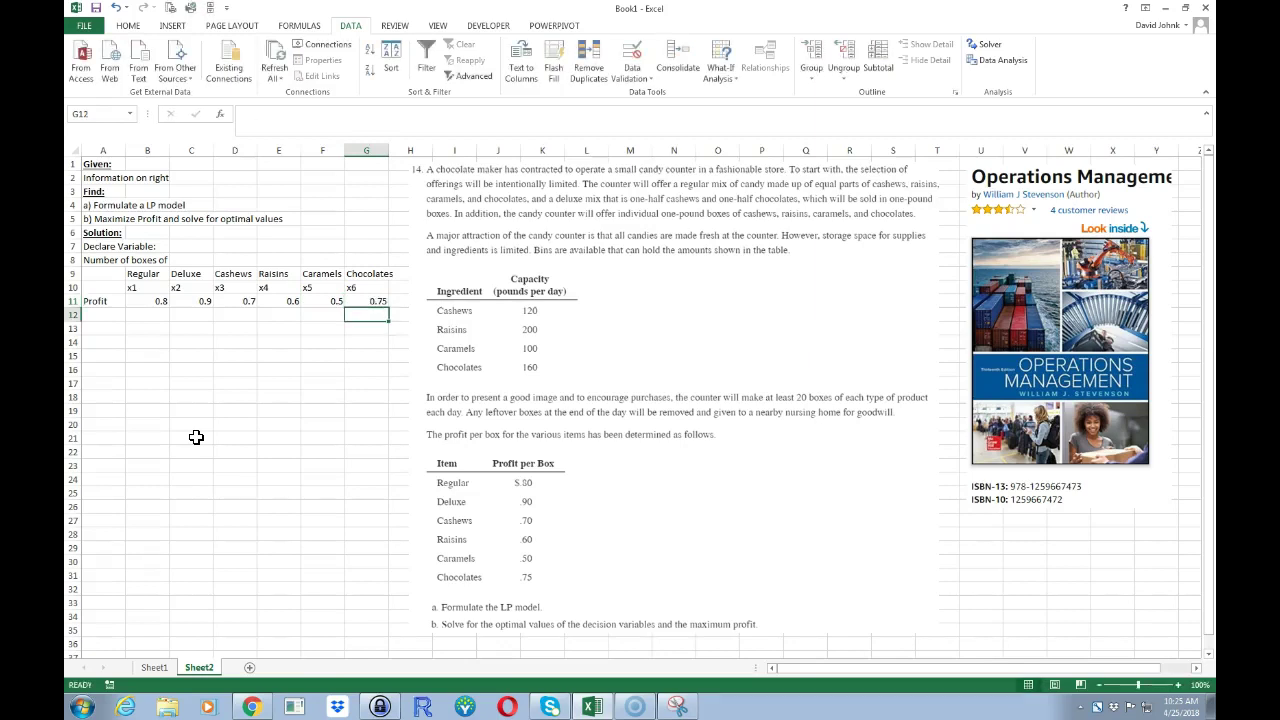
Move the problem statement picture about one column to the right and apply the Accounting number format to B11:G12
{"action": "left_click_drag", "start_coordinate": [578, 333], "coordinate": [629, 325]}
{"action": "left_click_drag", "start_coordinate": [158, 303], "coordinate": [365, 313]}
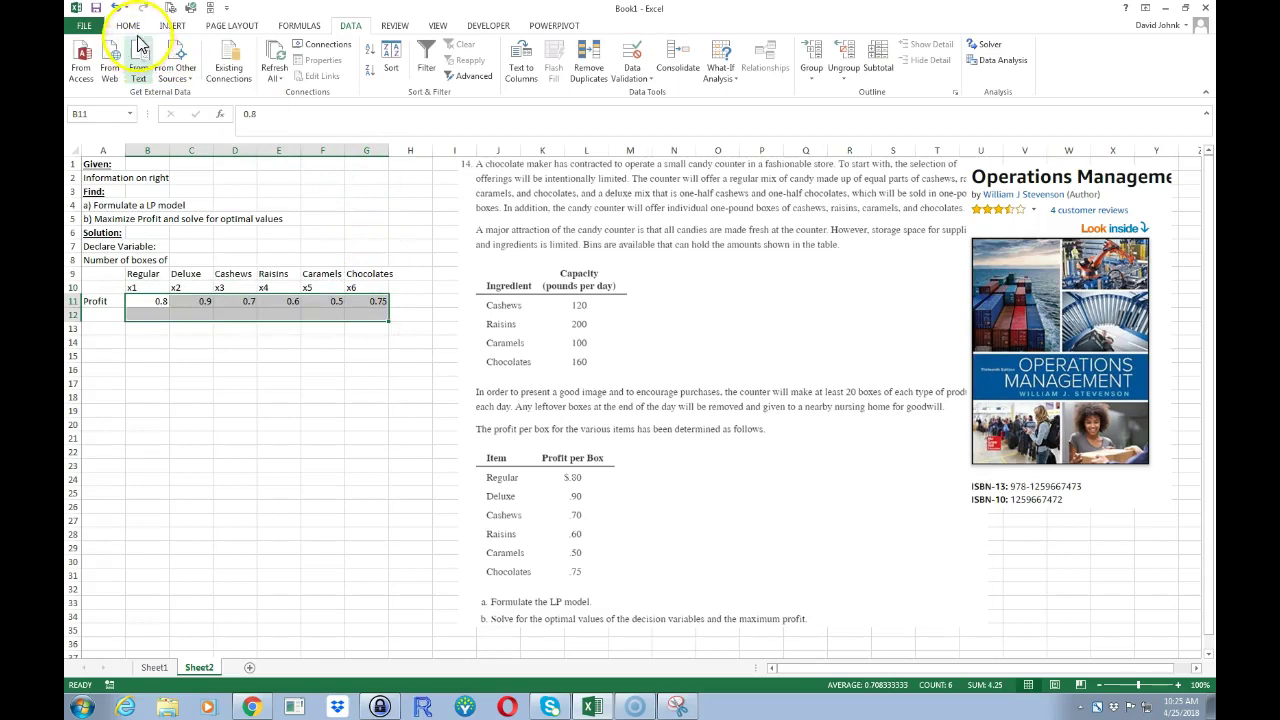
{"action": "left_click", "coordinate": [128, 26]}
{"action": "left_click", "coordinate": [505, 70]}
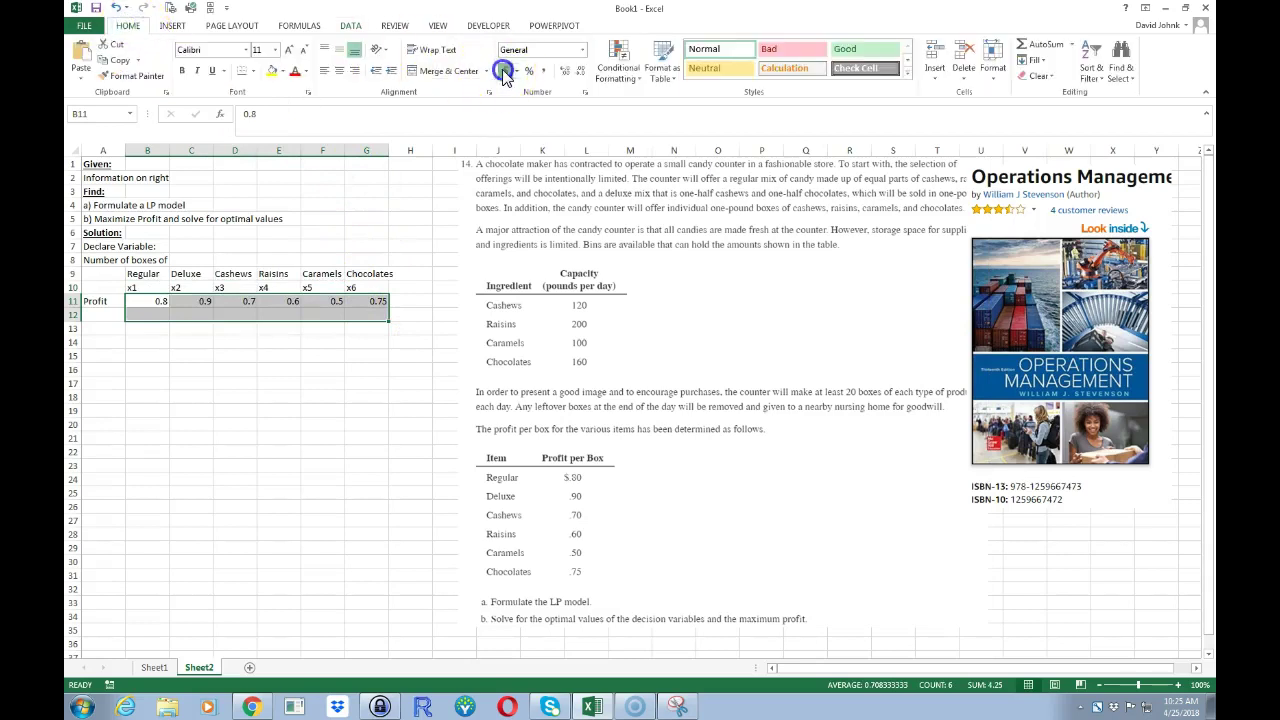
Enter the label "Maximize" in cell H11 at the end of the Profit row
{"action": "left_click", "coordinate": [412, 383]}
{"action": "left_click", "coordinate": [410, 300]}
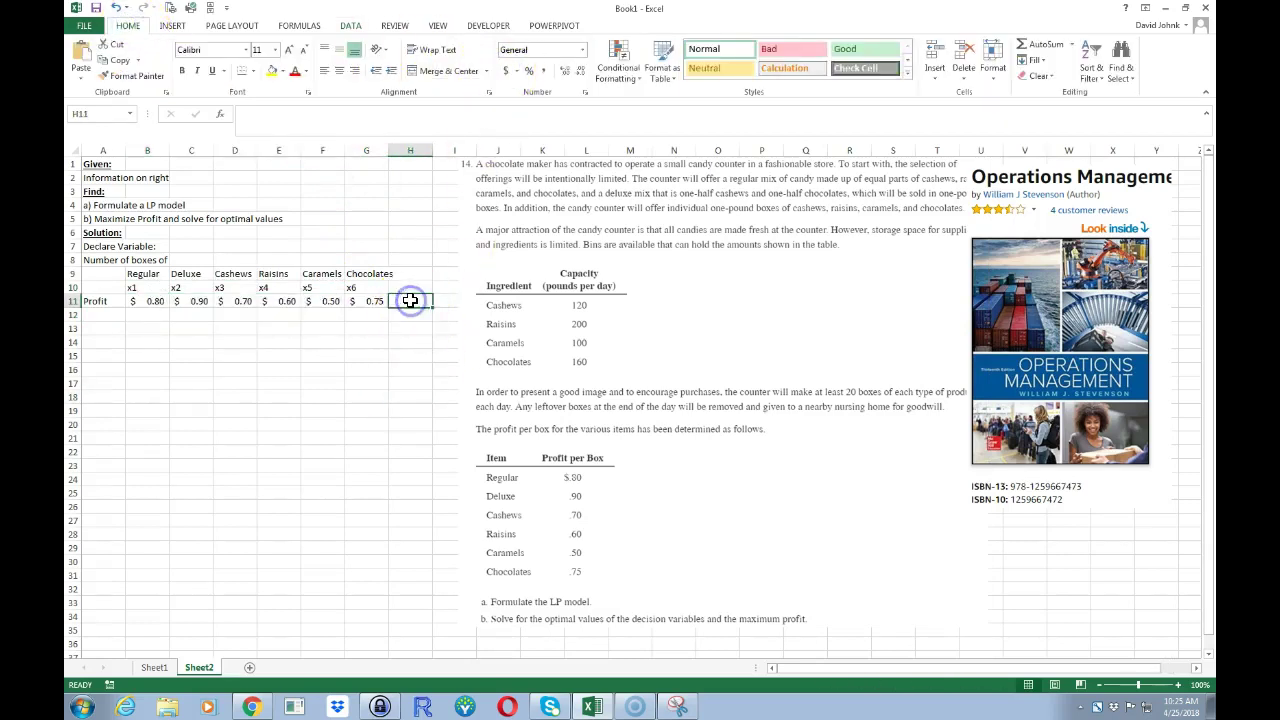
{"action": "type", "text": "Ma"}
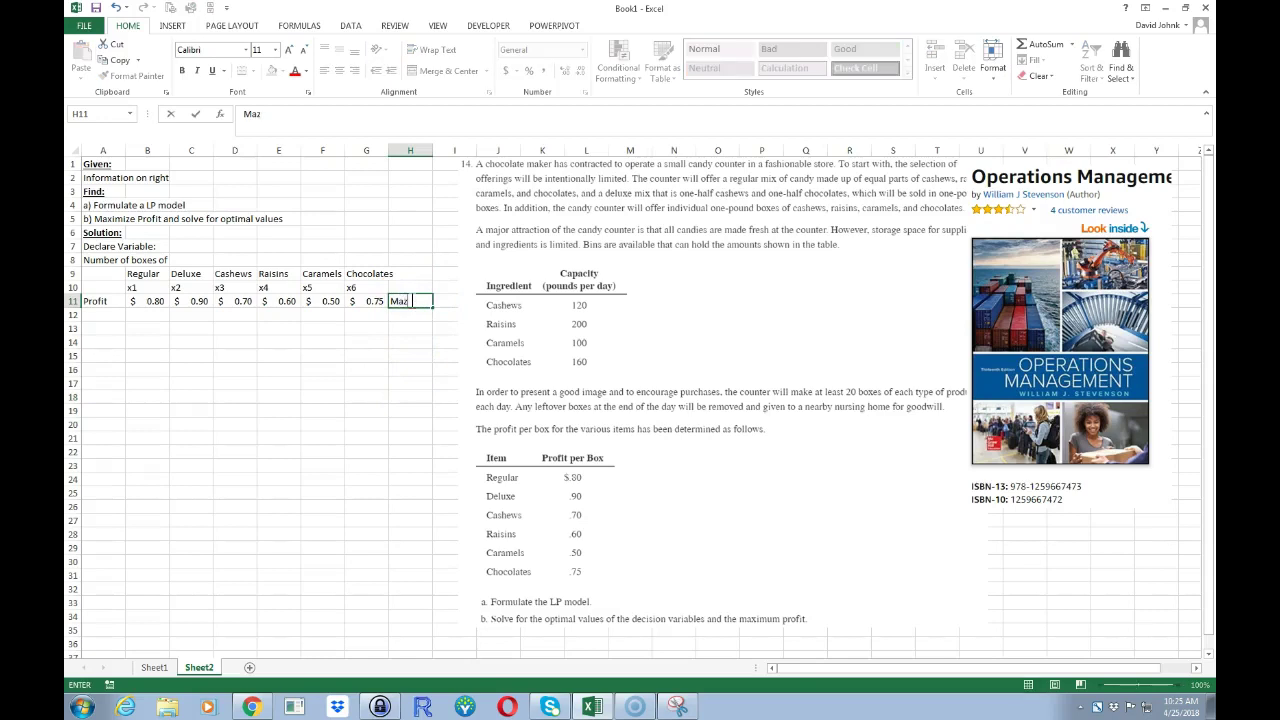
{"action": "type", "text": "ximize"}
{"action": "key", "text": "Return"}
Move the problem statement picture slightly to the right and shift the book cover picture right, clear of the text
{"action": "left_click", "coordinate": [366, 423]}
{"action": "left_click_drag", "start_coordinate": [616, 338], "coordinate": [645, 340]}
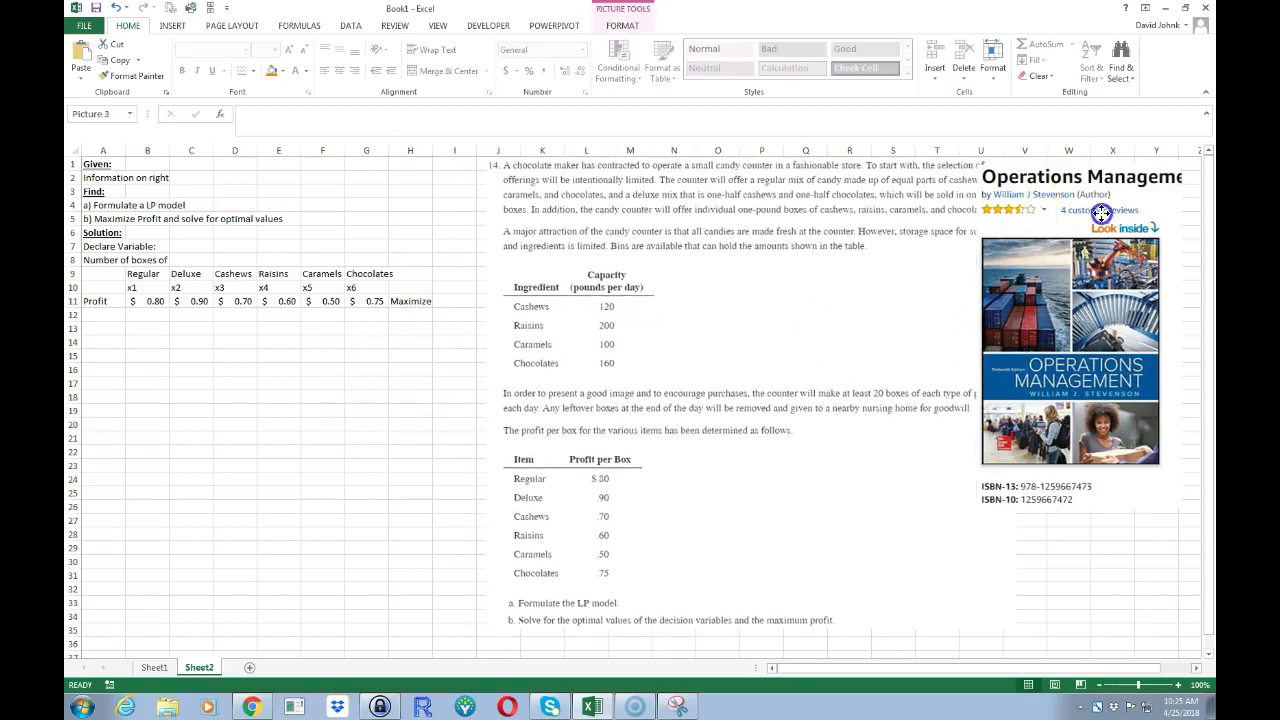
{"action": "left_click_drag", "start_coordinate": [1026, 245], "coordinate": [1100, 240]}
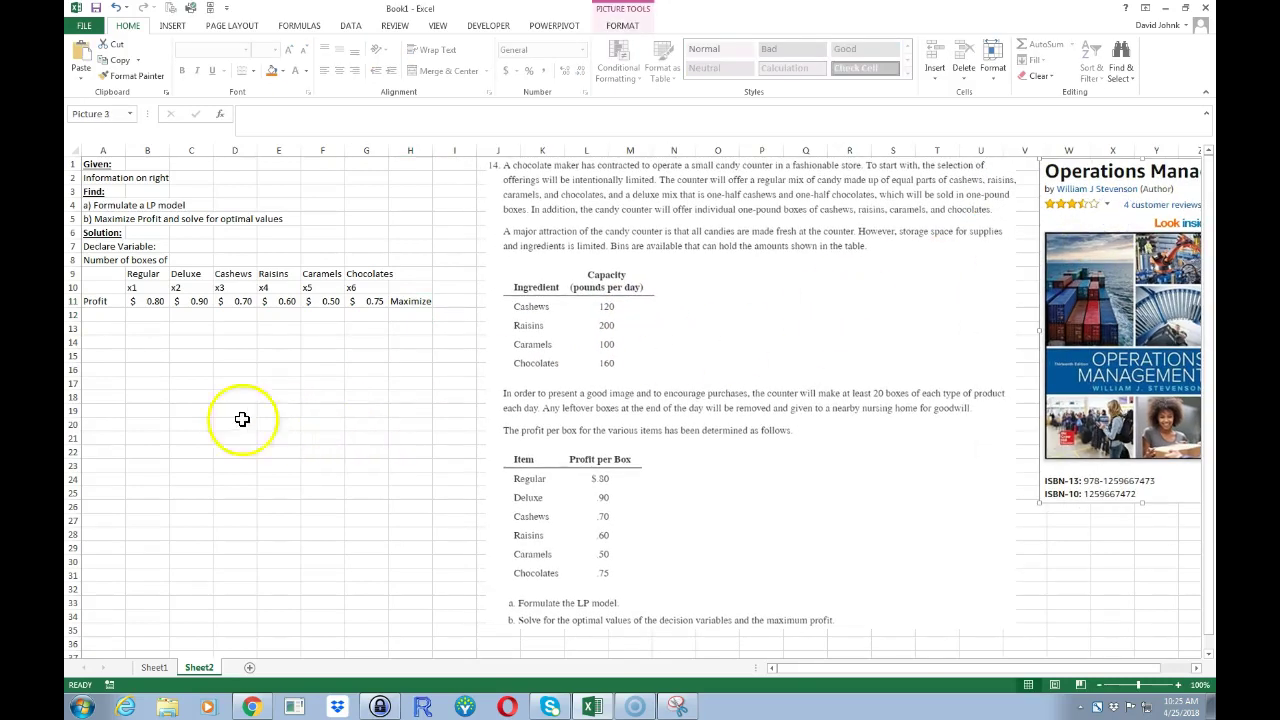
{"action": "left_click_drag", "start_coordinate": [151, 300], "coordinate": [367, 301]}
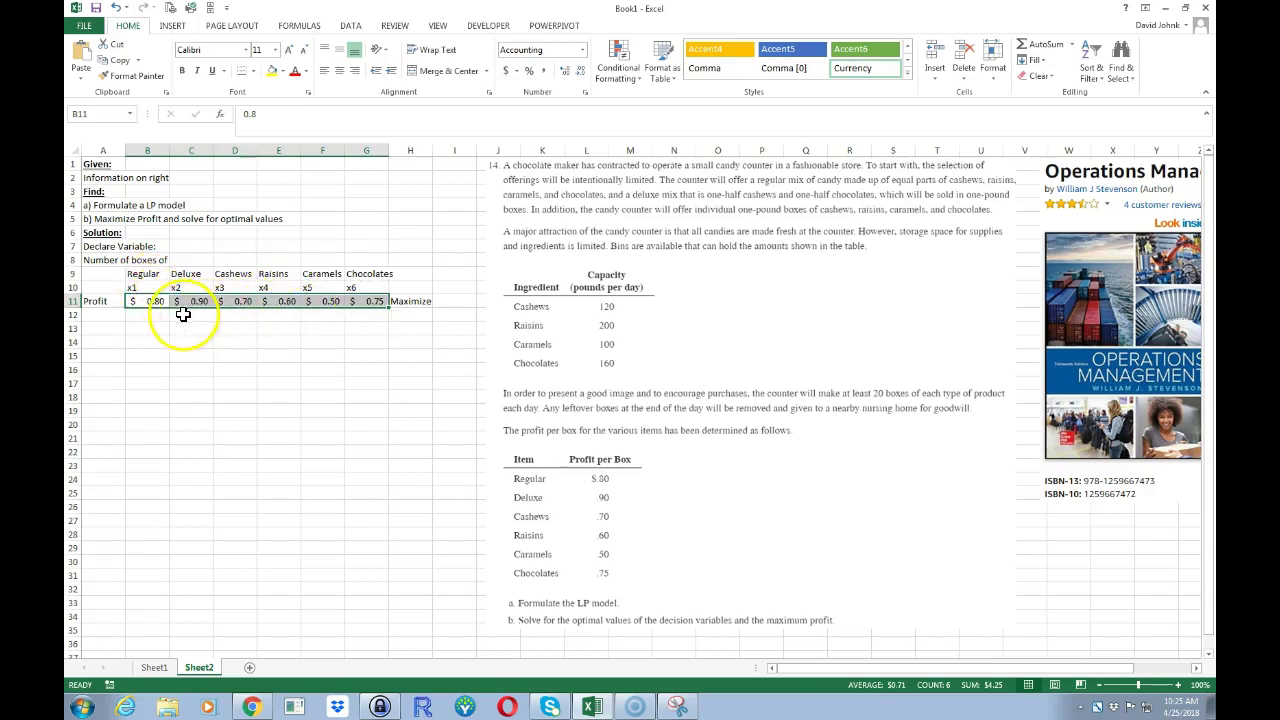
{"action": "left_click_drag", "start_coordinate": [146, 287], "coordinate": [351, 288]}
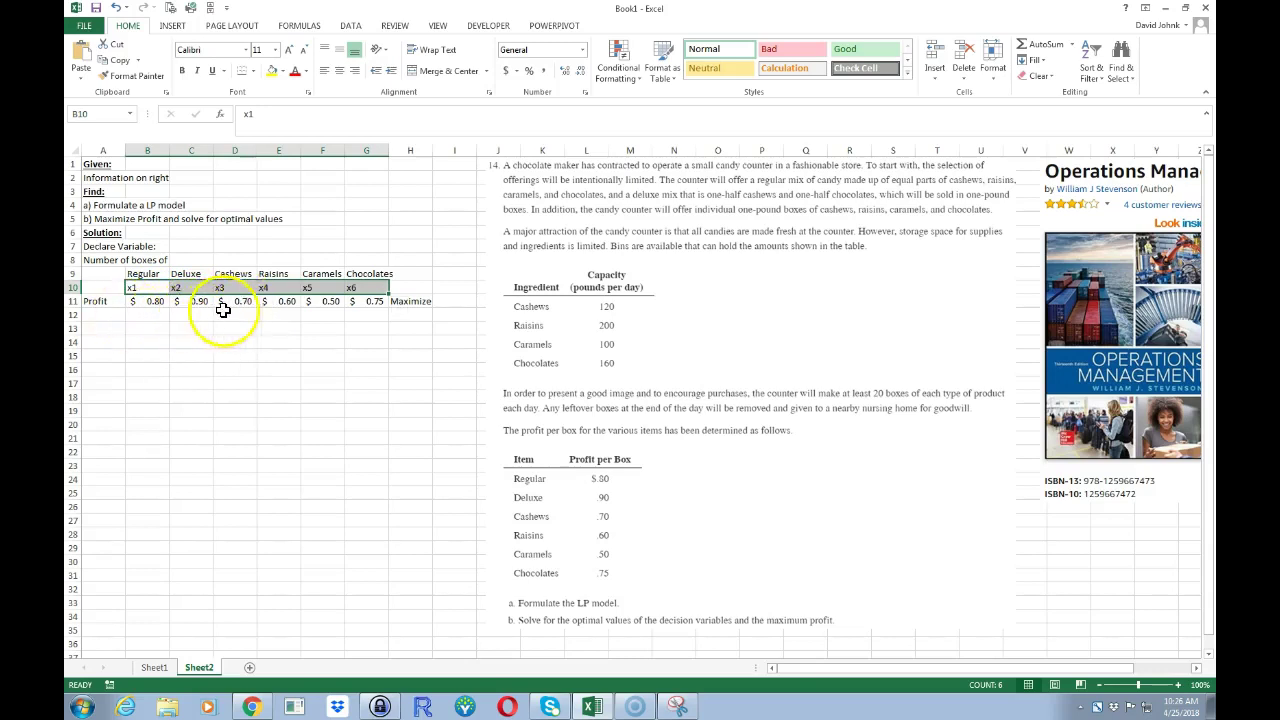
{"action": "left_click_drag", "start_coordinate": [138, 287], "coordinate": [366, 287]}
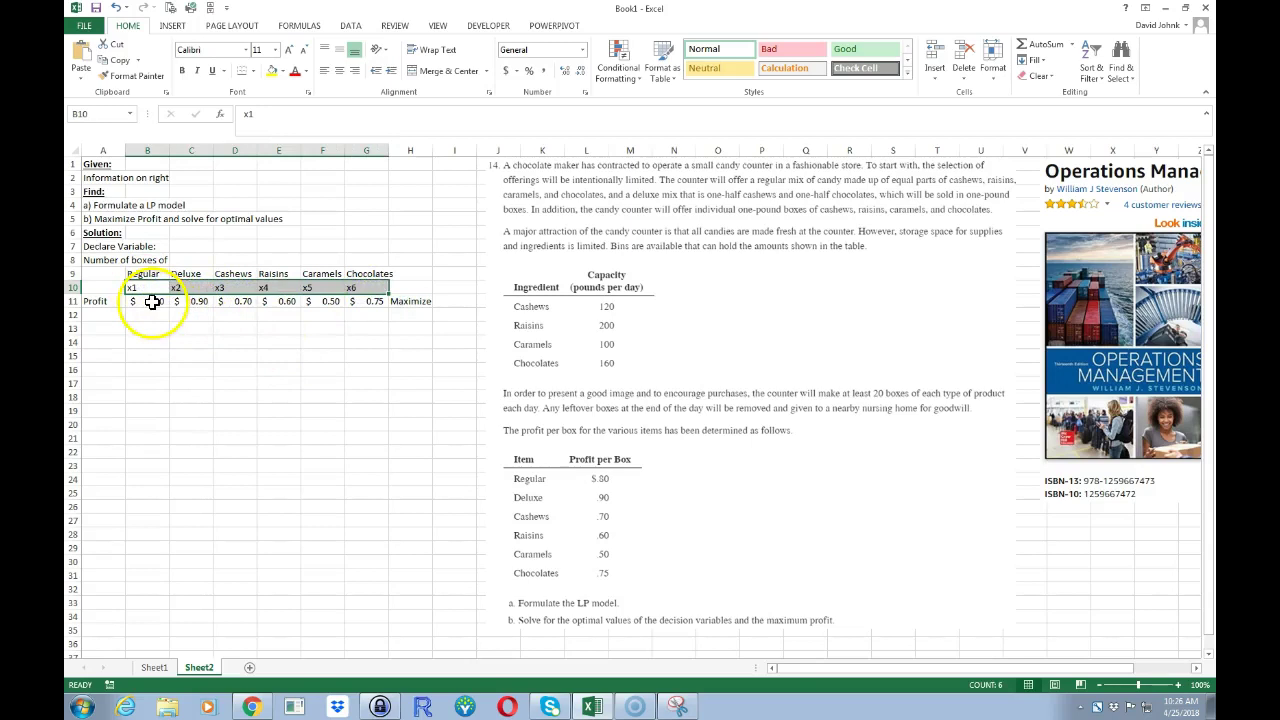
{"action": "left_click", "coordinate": [188, 368]}
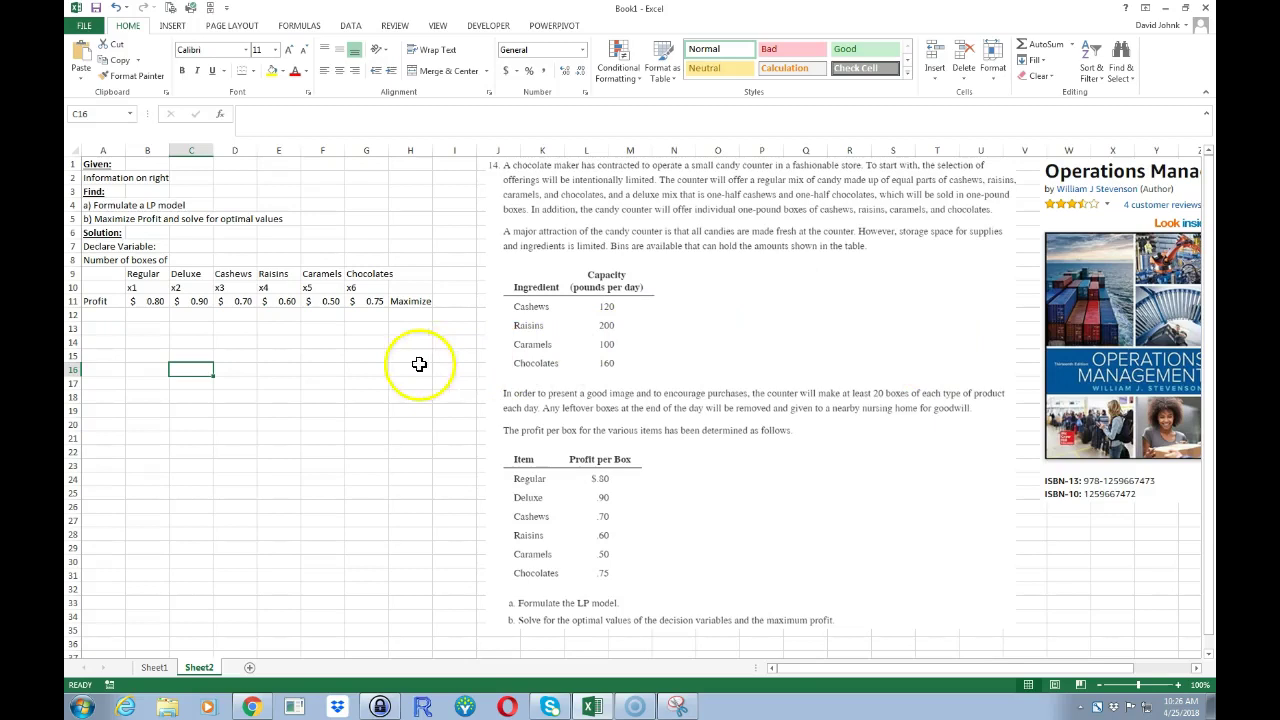
Copy the ingredient headings Cashews to Chocolates from D9:G9 and paste them transposed into cells A12 to A15
{"action": "left_click", "coordinate": [100, 315]}
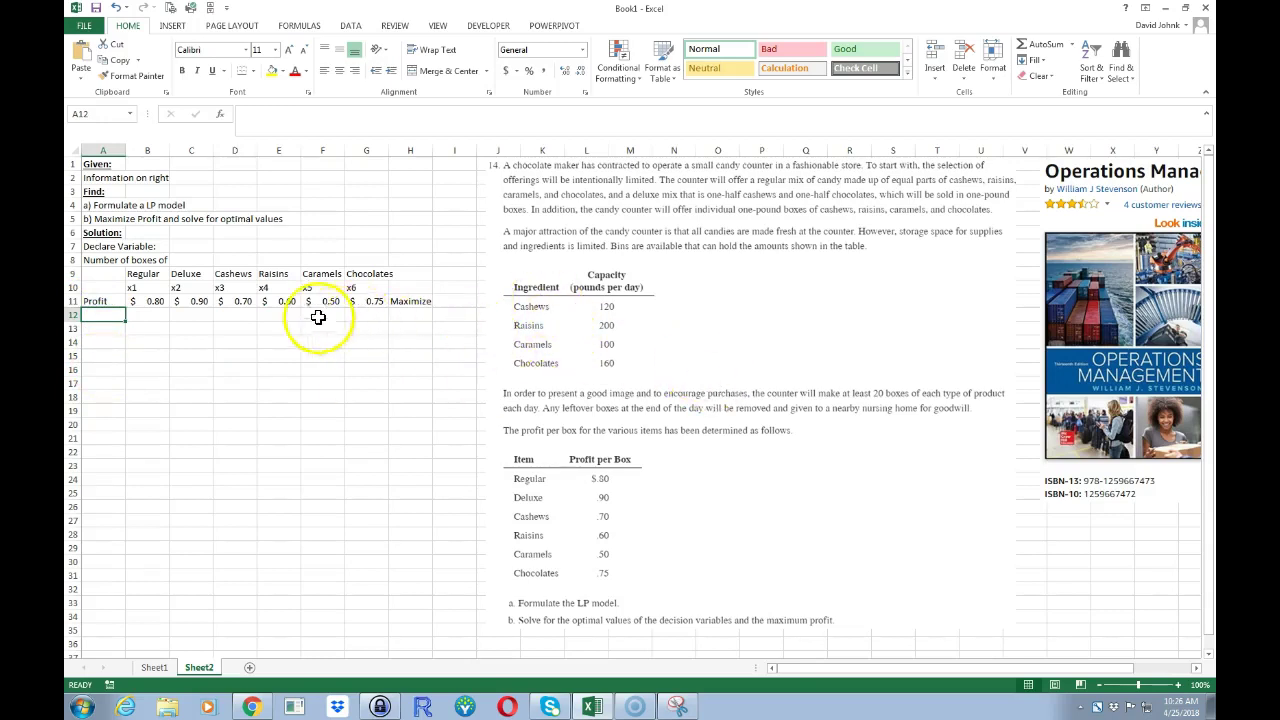
{"action": "left_click_drag", "start_coordinate": [228, 274], "coordinate": [357, 277]}
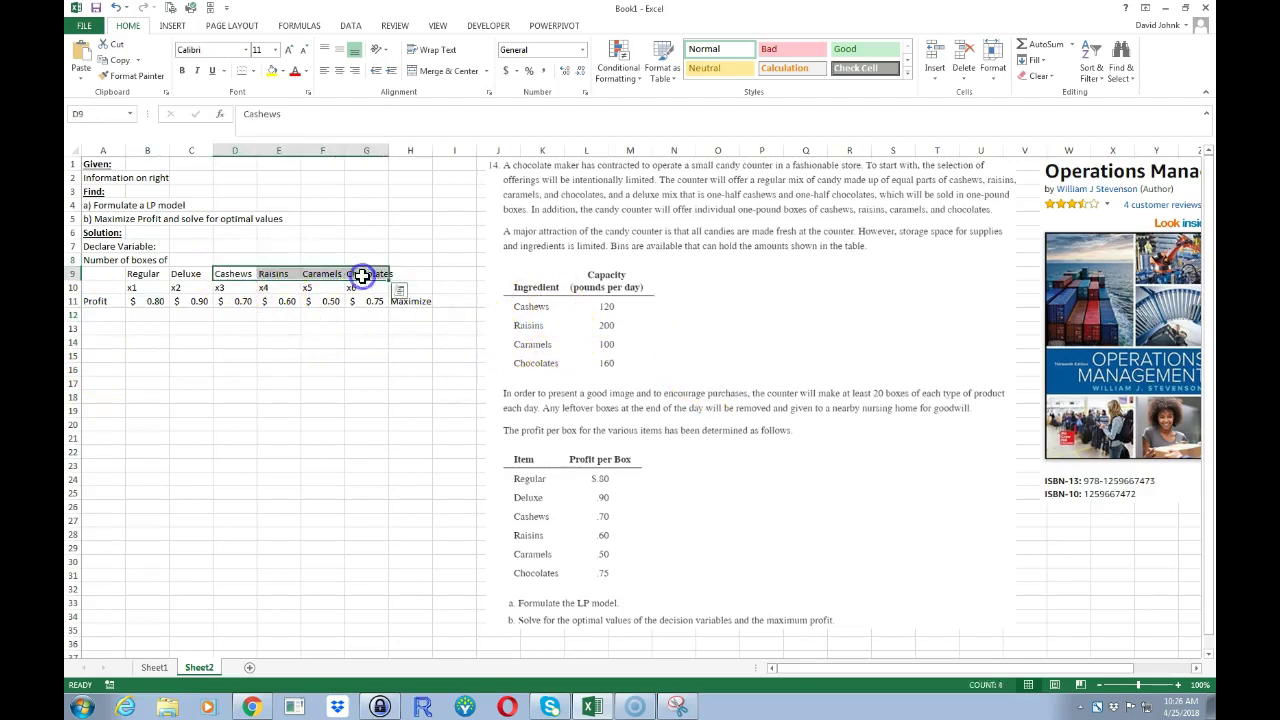
{"action": "right_click", "coordinate": [358, 277]}
{"action": "left_click", "coordinate": [398, 304]}
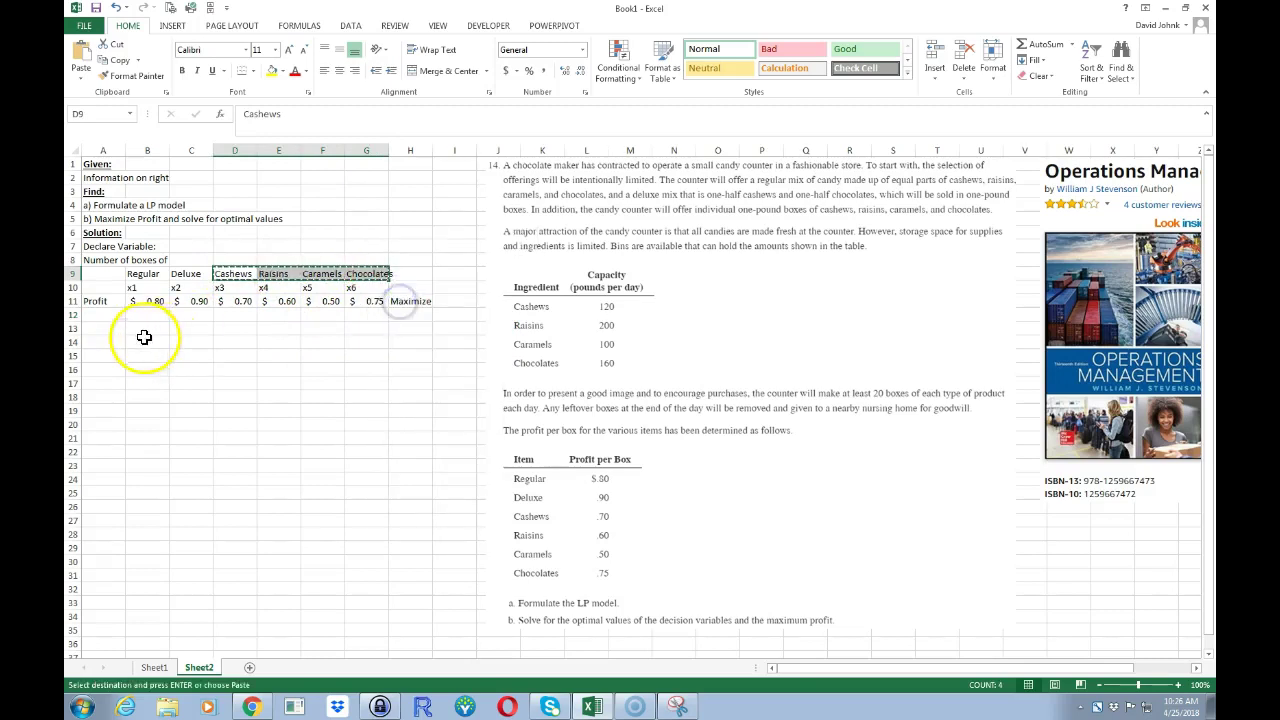
{"action": "right_click", "coordinate": [99, 315]}
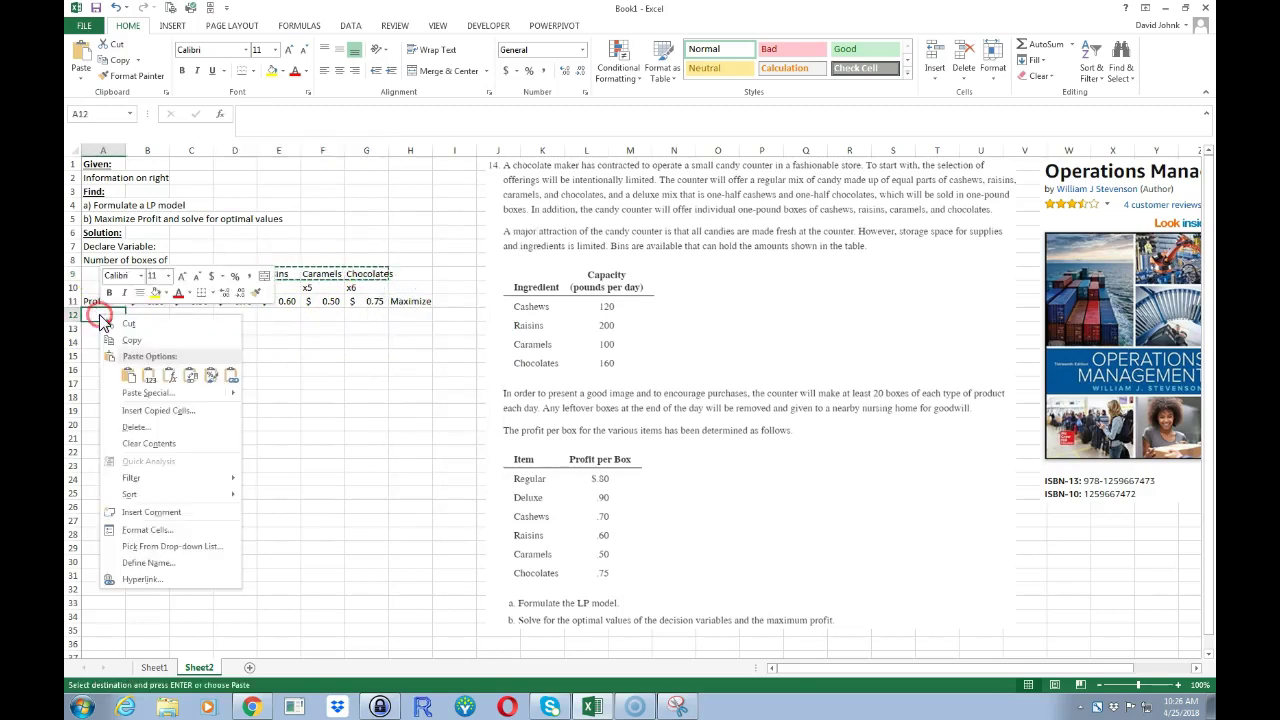
{"action": "left_click", "coordinate": [190, 375]}
{"action": "left_click", "coordinate": [174, 421]}
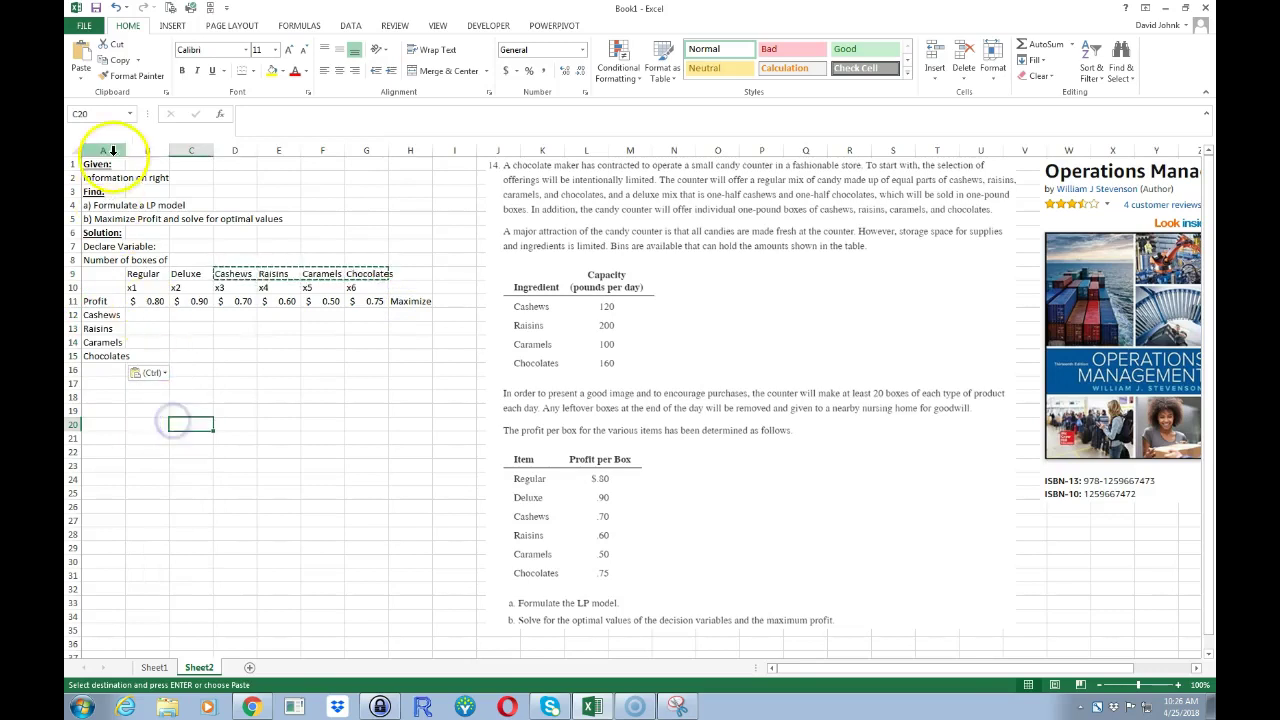
Widen column A slightly to fit the Chocolates label and clear the copy selection
{"action": "left_click_drag", "start_coordinate": [125, 150], "coordinate": [138, 150]}
{"action": "left_click", "coordinate": [169, 467]}
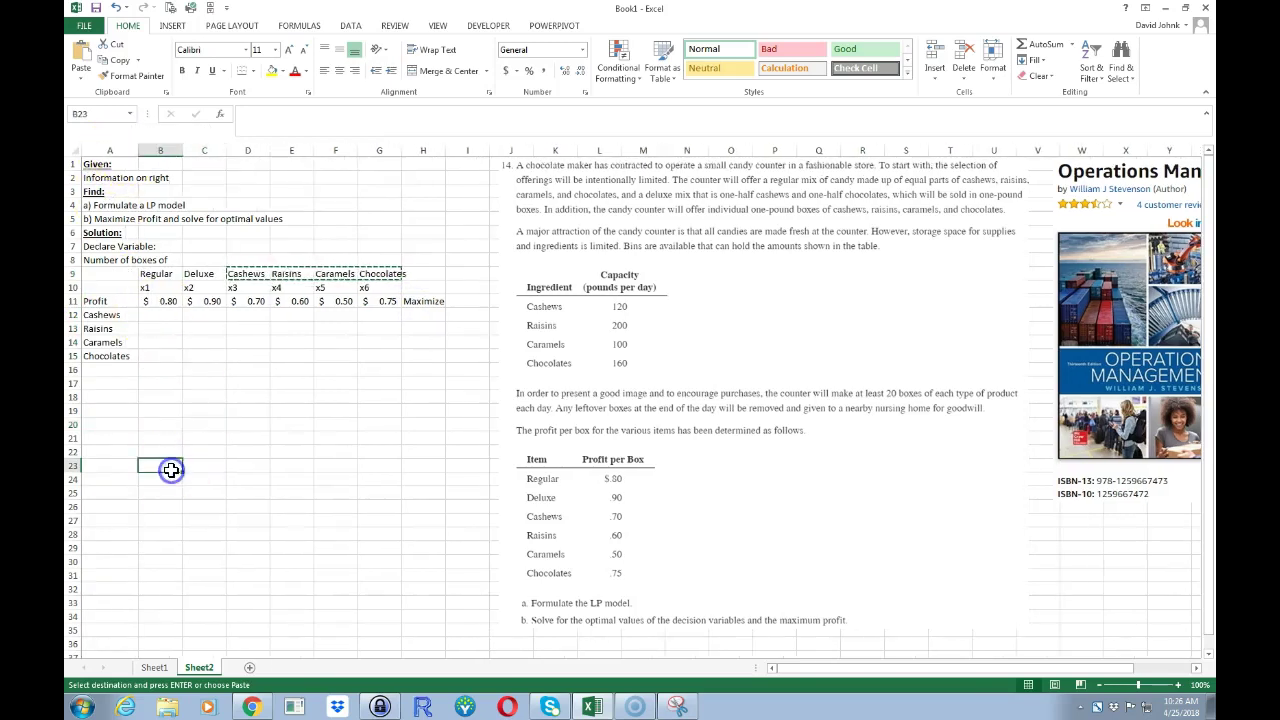
{"action": "key", "text": "Escape"}
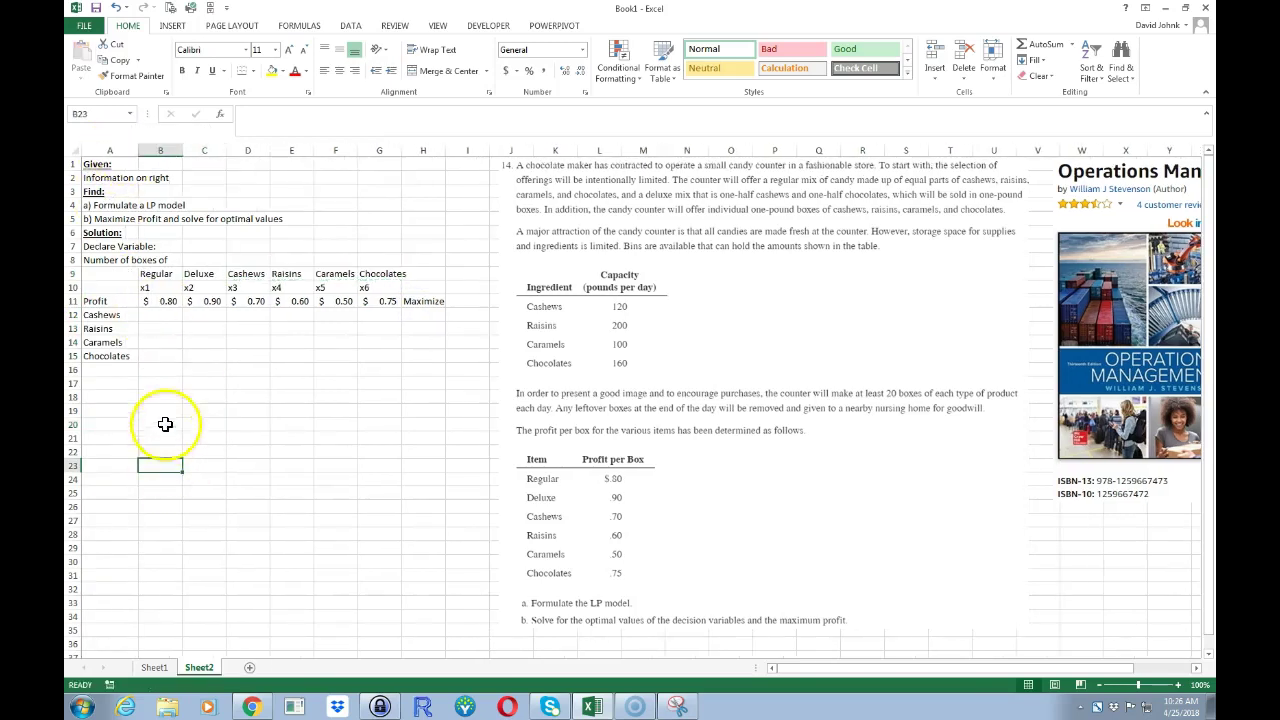
Enter the constraint sign "<=" in cell H12 and fill it down to H15
{"action": "left_click", "coordinate": [424, 316]}
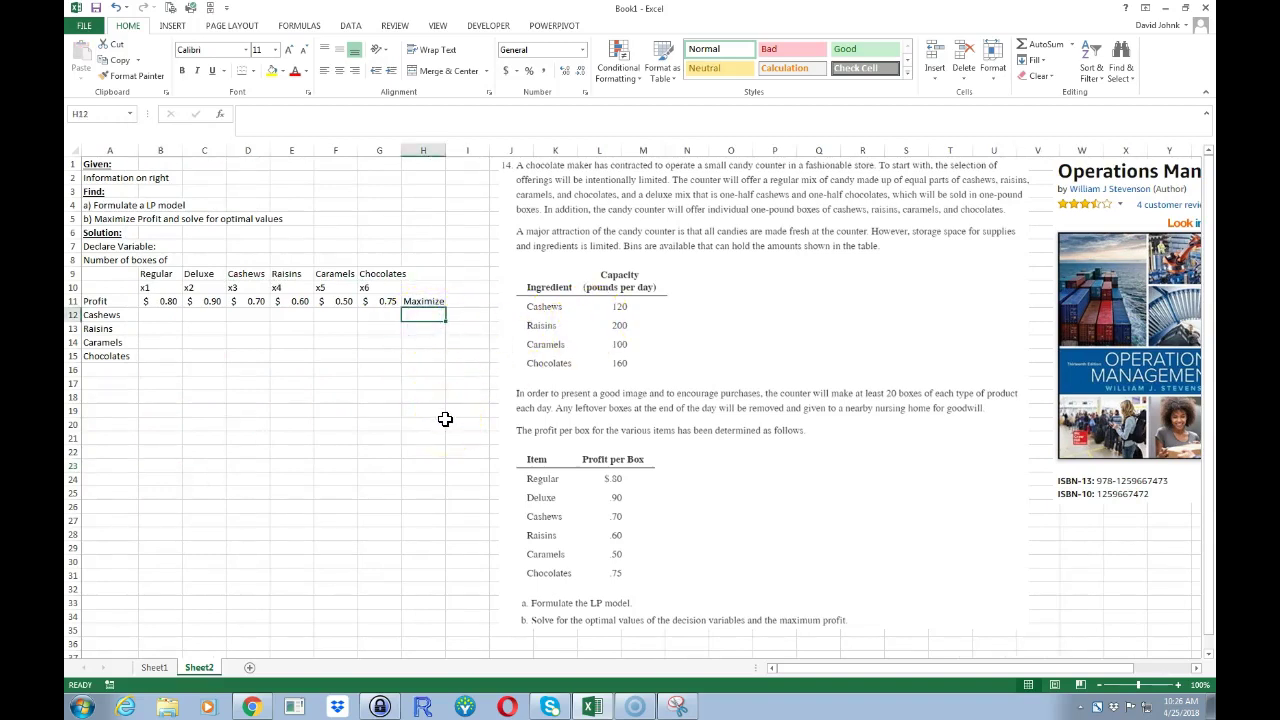
{"action": "type", "text": "<="}
{"action": "key", "text": "Return"}
{"action": "left_click", "coordinate": [420, 313]}
{"action": "left_click_drag", "start_coordinate": [445, 321], "coordinate": [442, 360]}
Enter the ingredient capacities 120, 200, 100 and 160 in cells I12 to I15
{"action": "left_click", "coordinate": [468, 313]}
{"action": "type", "text": "120"}
{"action": "key", "text": "Return"}
{"action": "type", "text": "200"}
{"action": "key", "text": "Return"}
{"action": "type", "text": "100"}
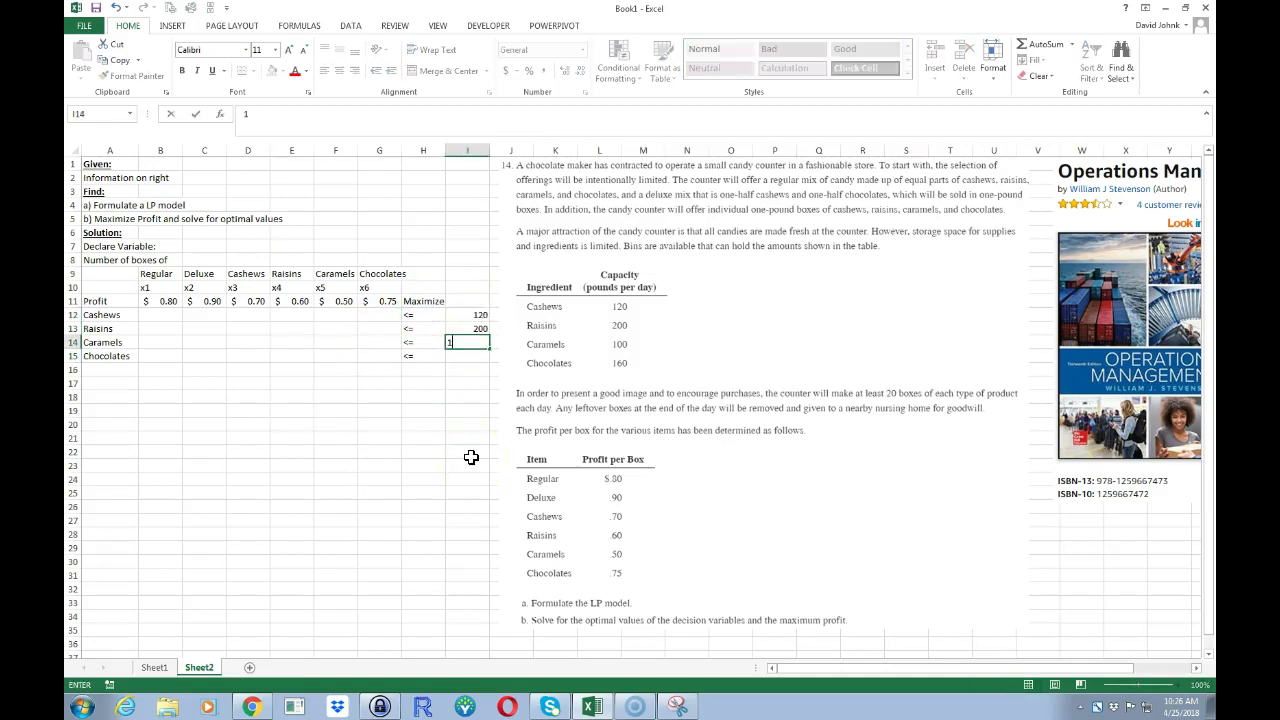
{"action": "key", "text": "Return"}
{"action": "type", "text": "160"}
{"action": "key", "text": "Return"}
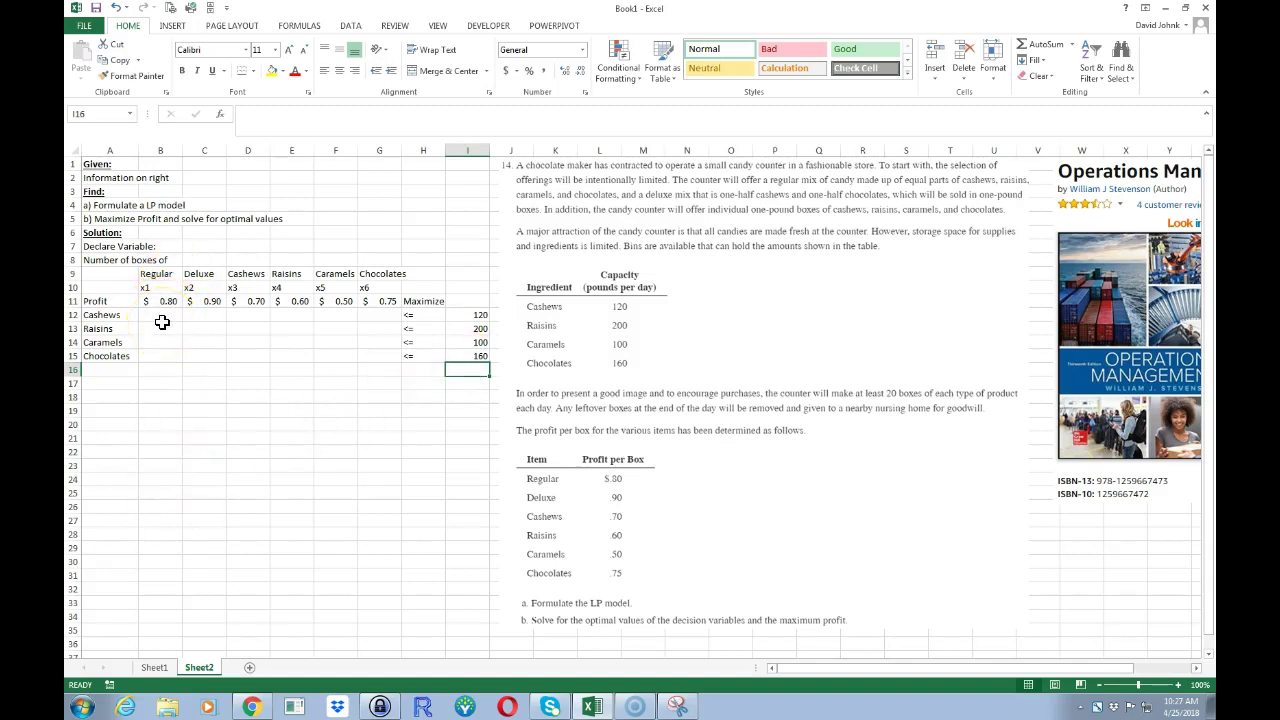
Enter 1 as the Cashews box coefficient for the Cashews constraint in cell D12
{"action": "left_click", "coordinate": [252, 316]}
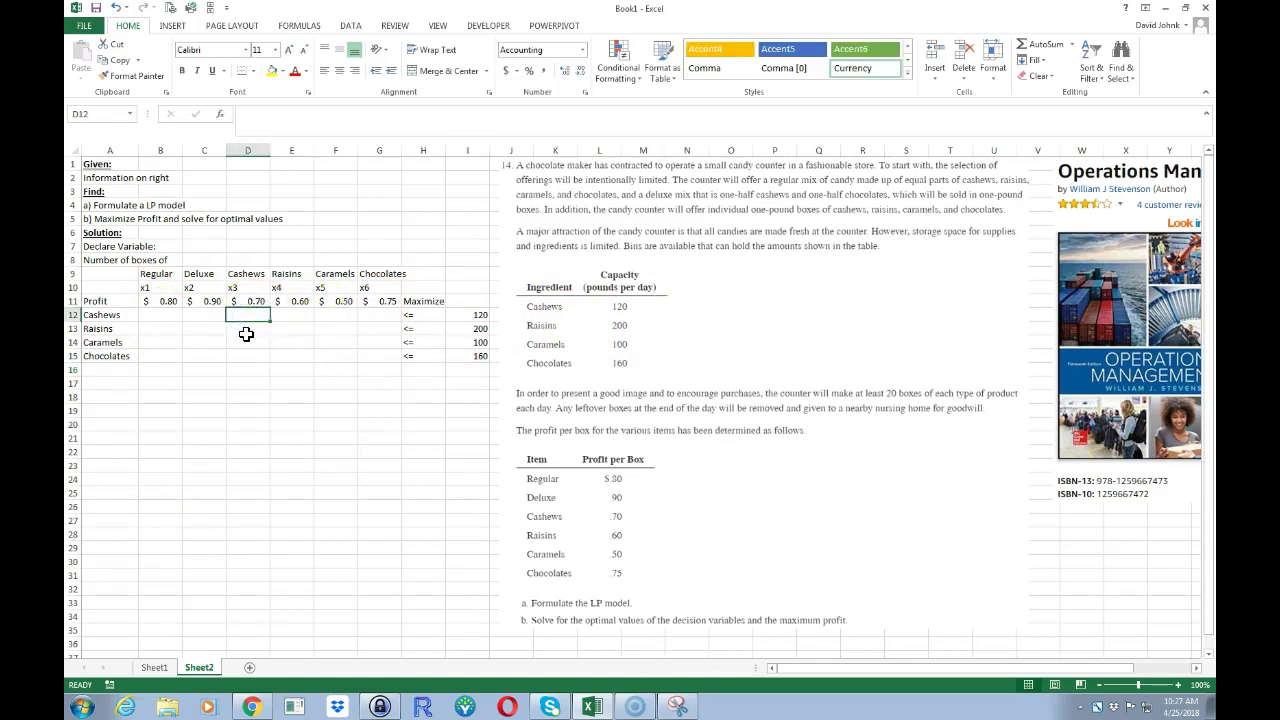
{"action": "type", "text": "1"}
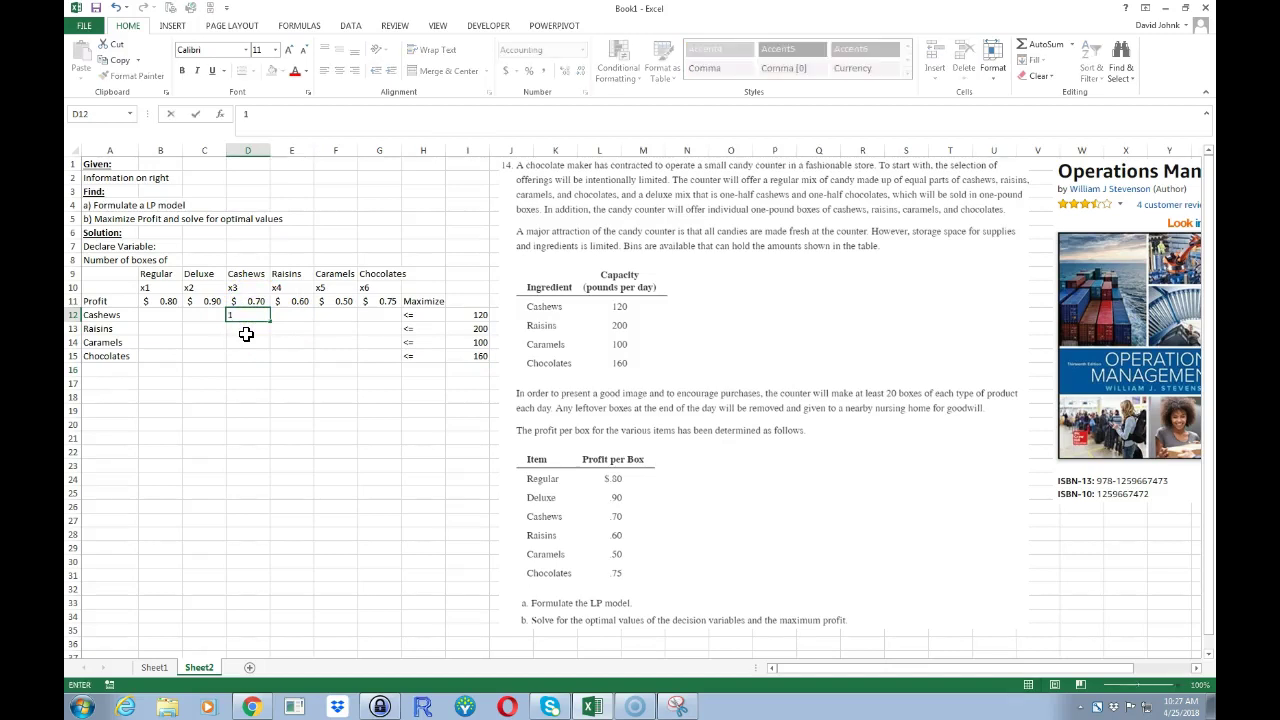
{"action": "key", "text": "Return"}
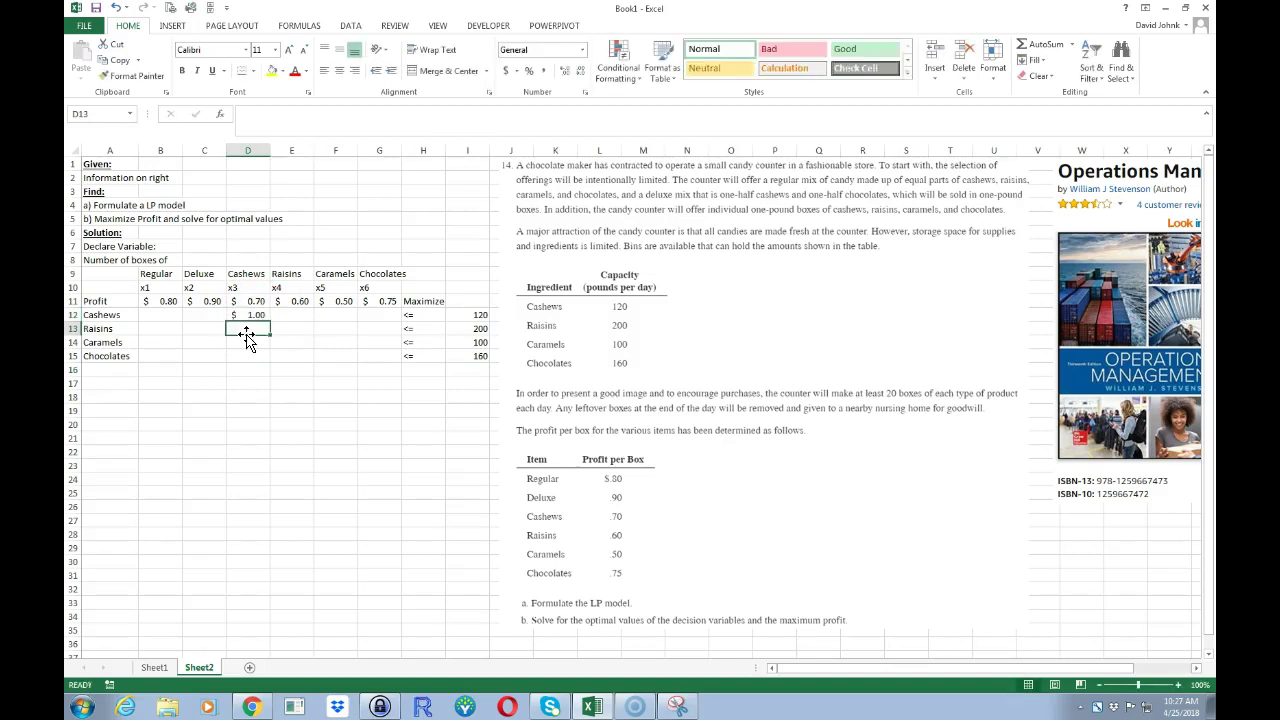
{"action": "key", "text": "Up"}
Change the number format of the coefficient range B12:G15 to Number
{"action": "left_click_drag", "start_coordinate": [164, 317], "coordinate": [390, 355]}
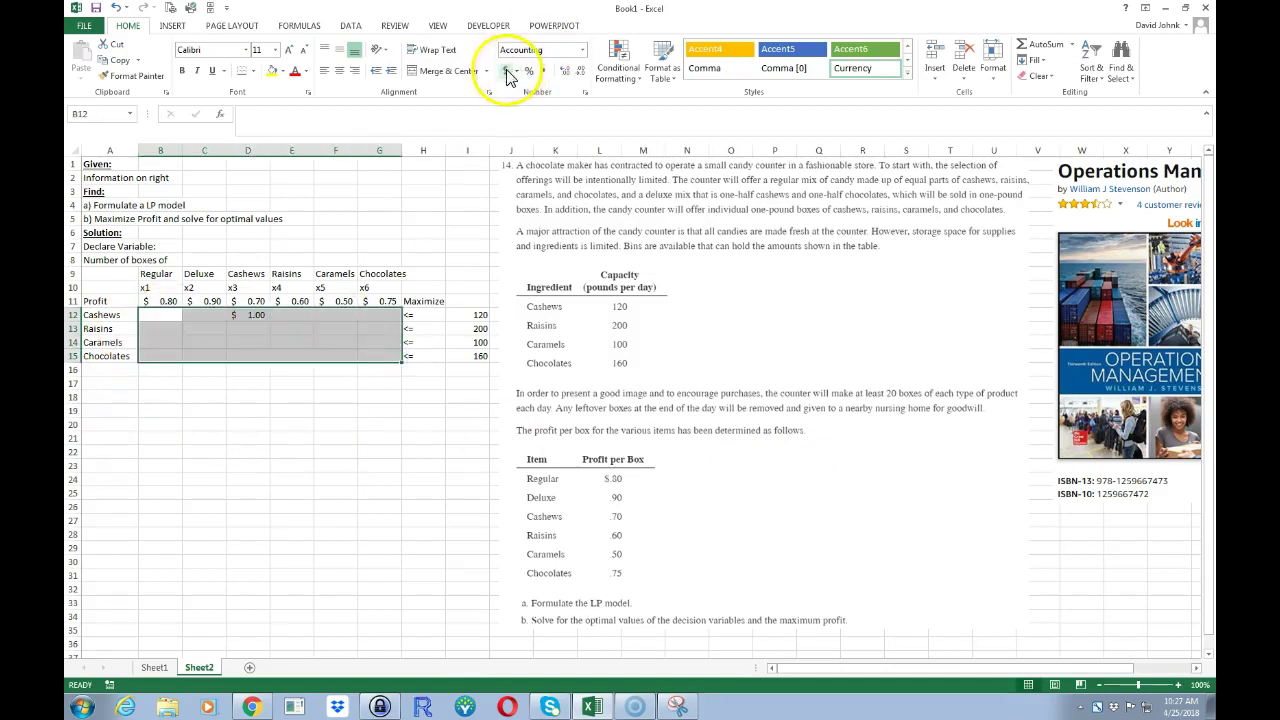
{"action": "left_click", "coordinate": [582, 50]}
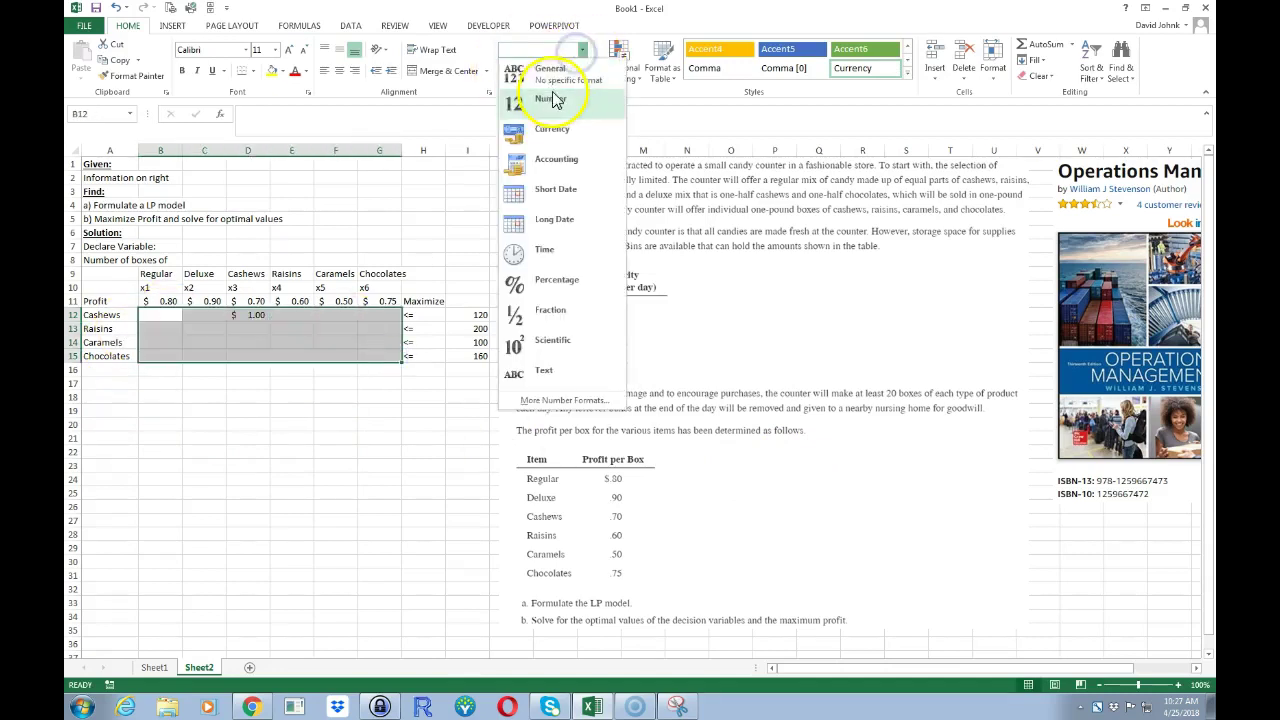
{"action": "left_click", "coordinate": [553, 100]}
{"action": "left_click", "coordinate": [320, 478]}
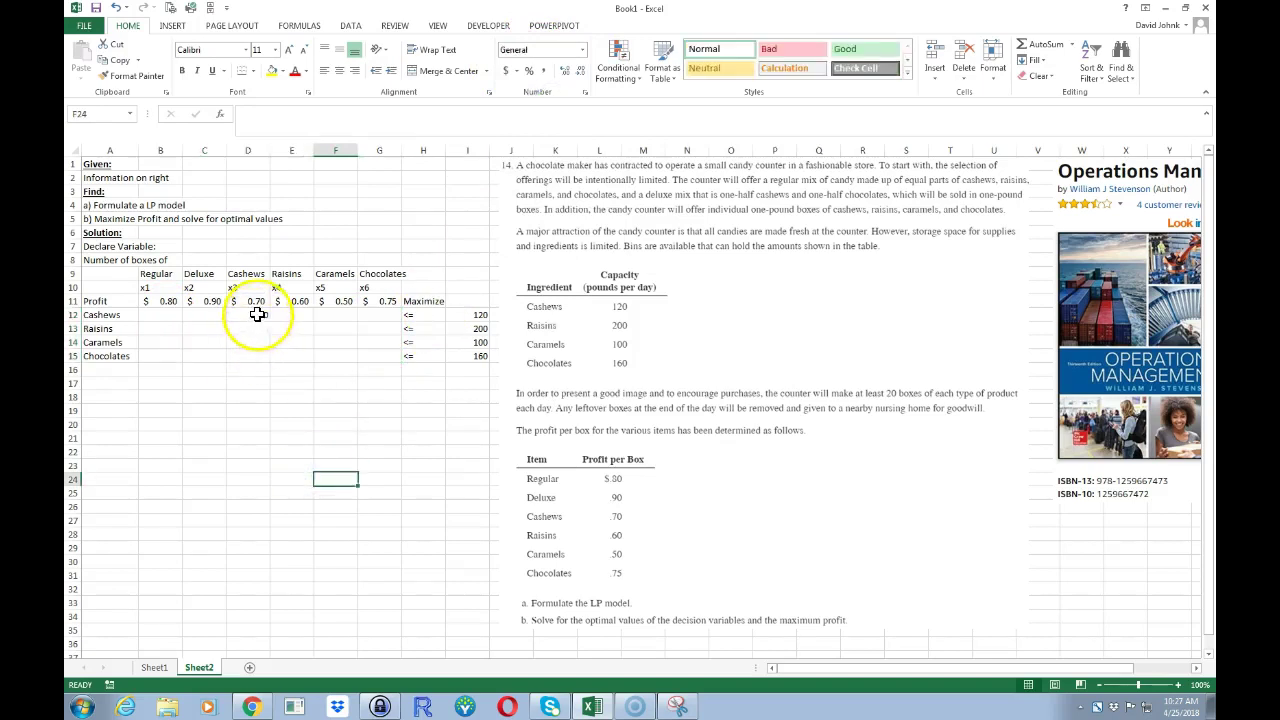
Reduce the decimal places of the coefficient range B12:G15 to zero
{"action": "left_click_drag", "start_coordinate": [171, 314], "coordinate": [368, 354]}
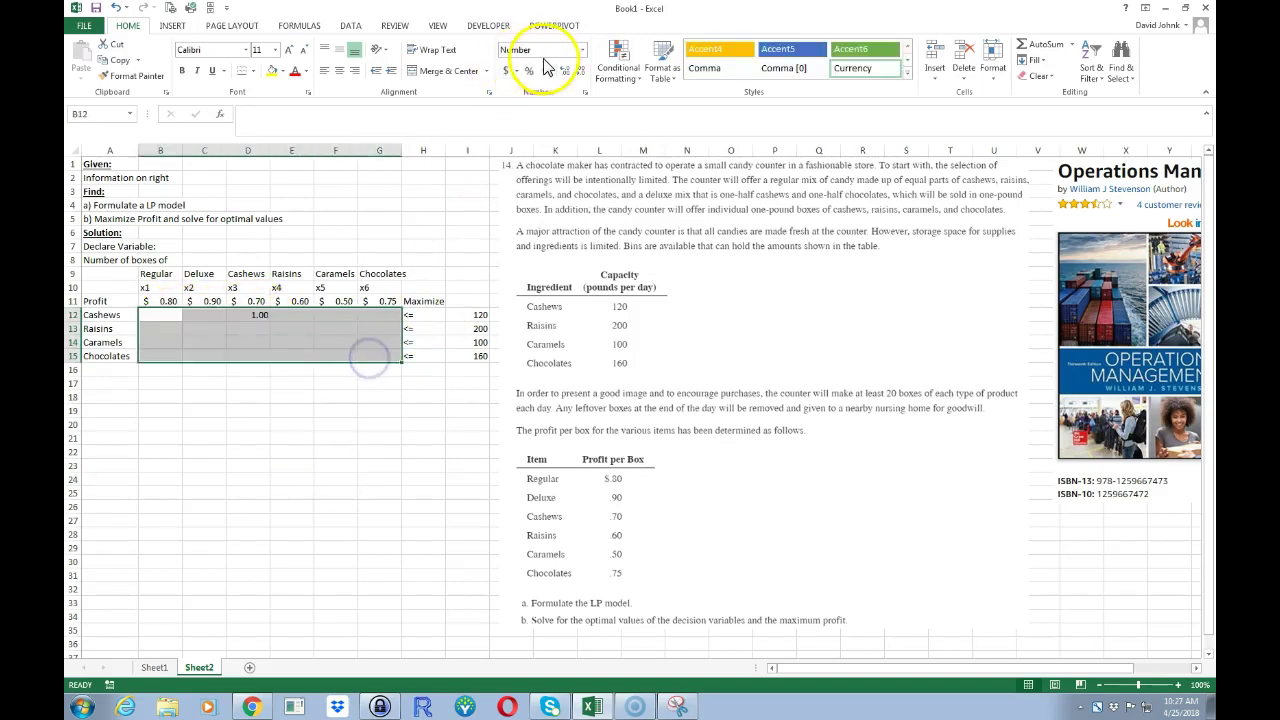
{"action": "left_click", "coordinate": [578, 71]}
{"action": "left_click", "coordinate": [580, 72]}
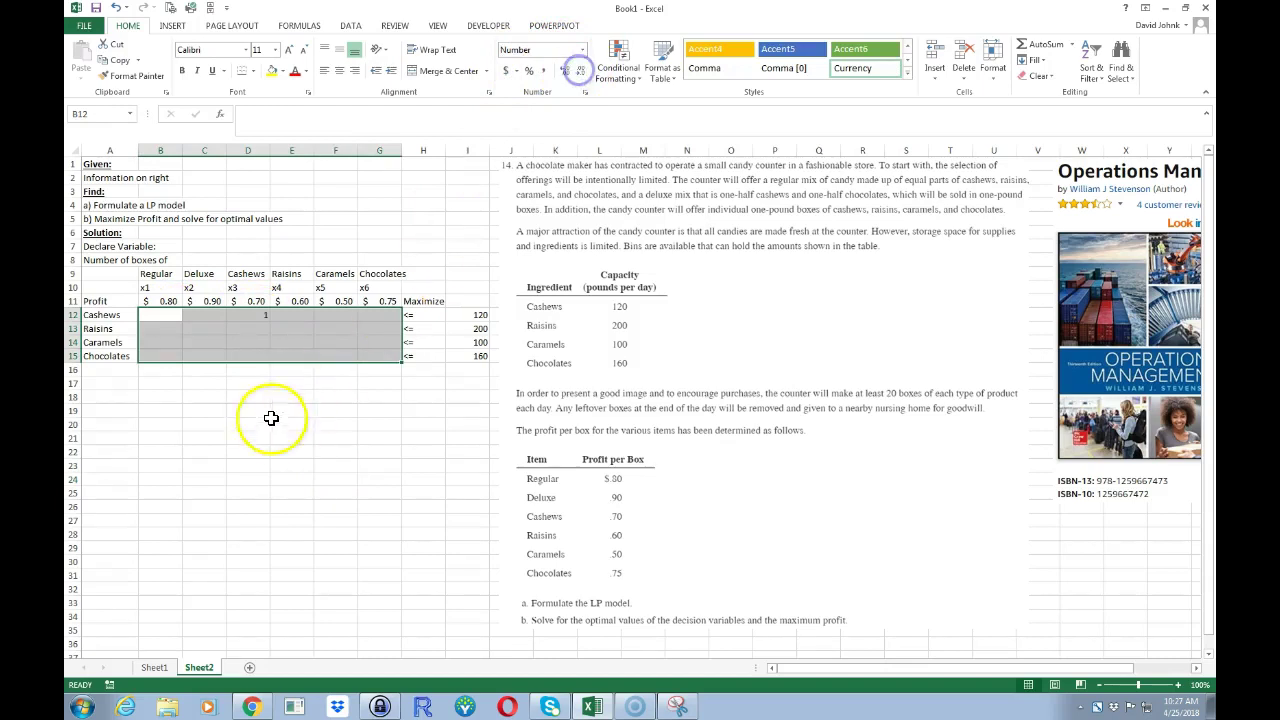
{"action": "left_click", "coordinate": [265, 424]}
Enter .5 as the Deluxe mix coefficient for the Cashews constraint in cell C12
{"action": "left_click", "coordinate": [251, 314]}
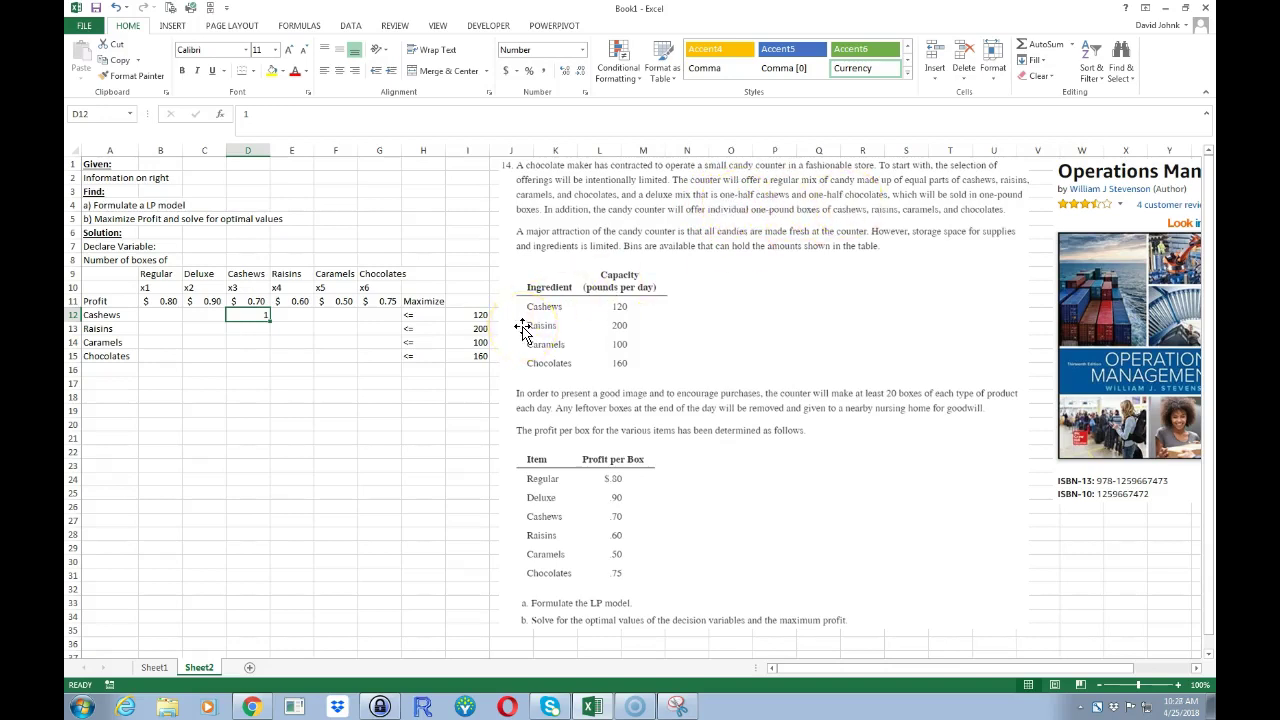
{"action": "key", "text": "Left"}
{"action": "type", "text": "."}
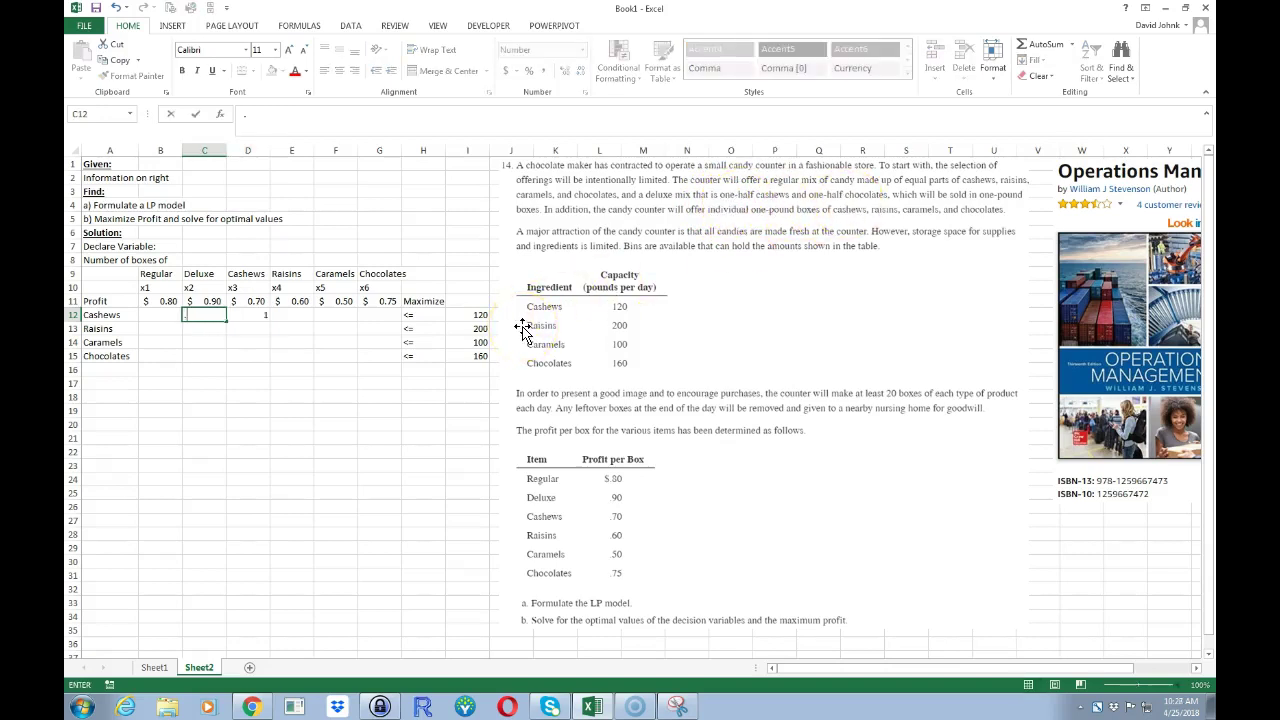
{"action": "type", "text": "5"}
{"action": "key", "text": "Return"}
Display the coefficient range B12:G15 with one decimal place
{"action": "key", "text": "Return"}
{"action": "key", "text": "Up"}
{"action": "key", "text": "Up"}
{"action": "key", "text": "Up"}
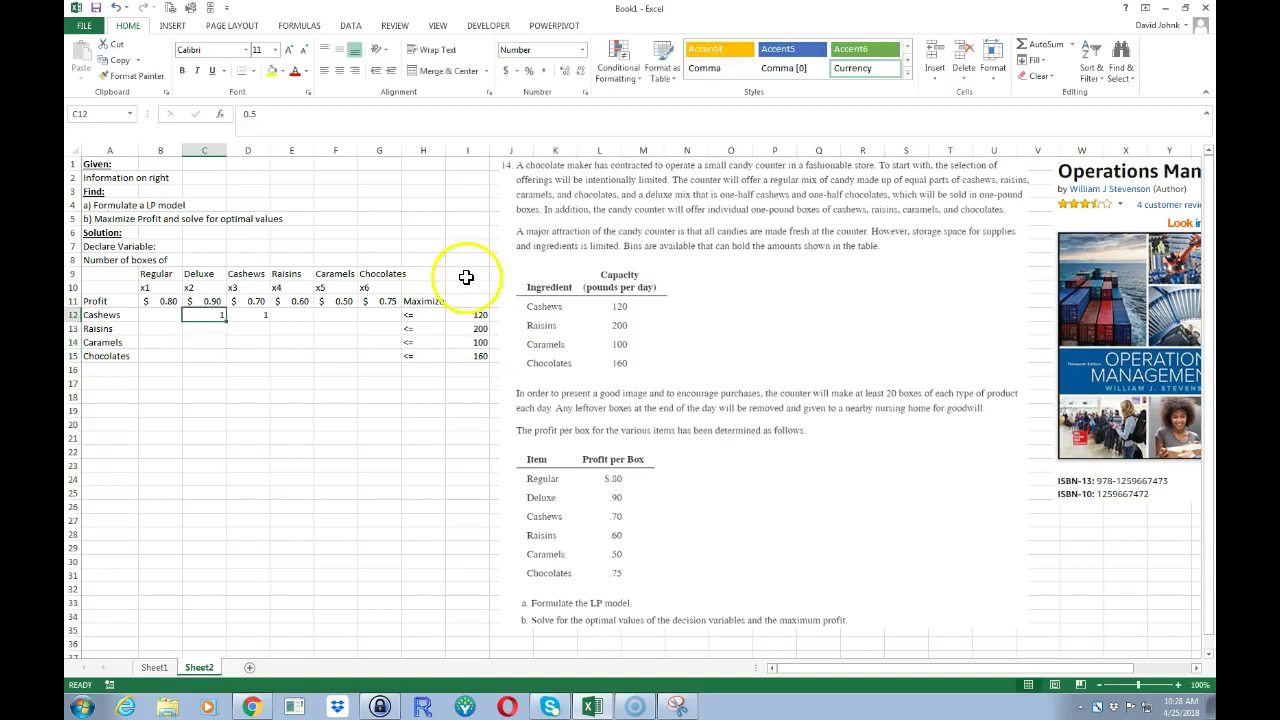
{"action": "left_click_drag", "start_coordinate": [165, 314], "coordinate": [366, 357]}
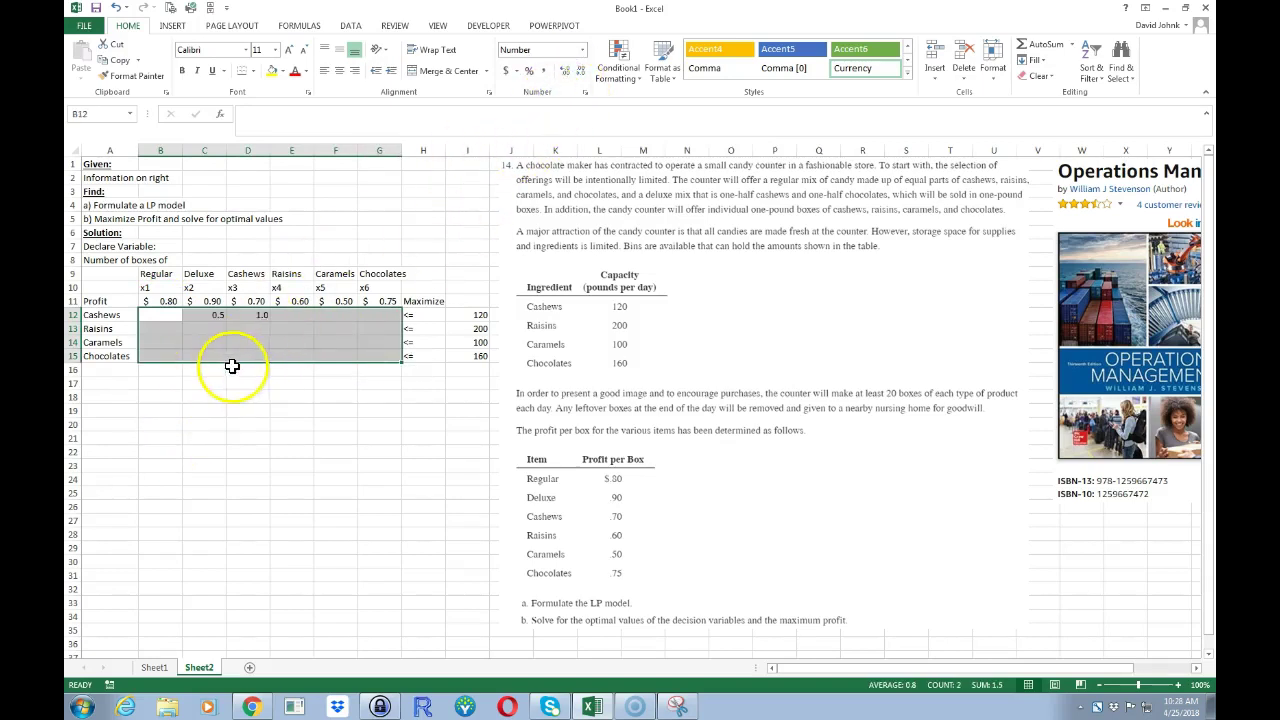
Enter .5 as the Deluxe mix coefficient for the Chocolates constraint in cell C15
{"action": "left_click", "coordinate": [206, 356]}
{"action": "type", "text": ".5"}
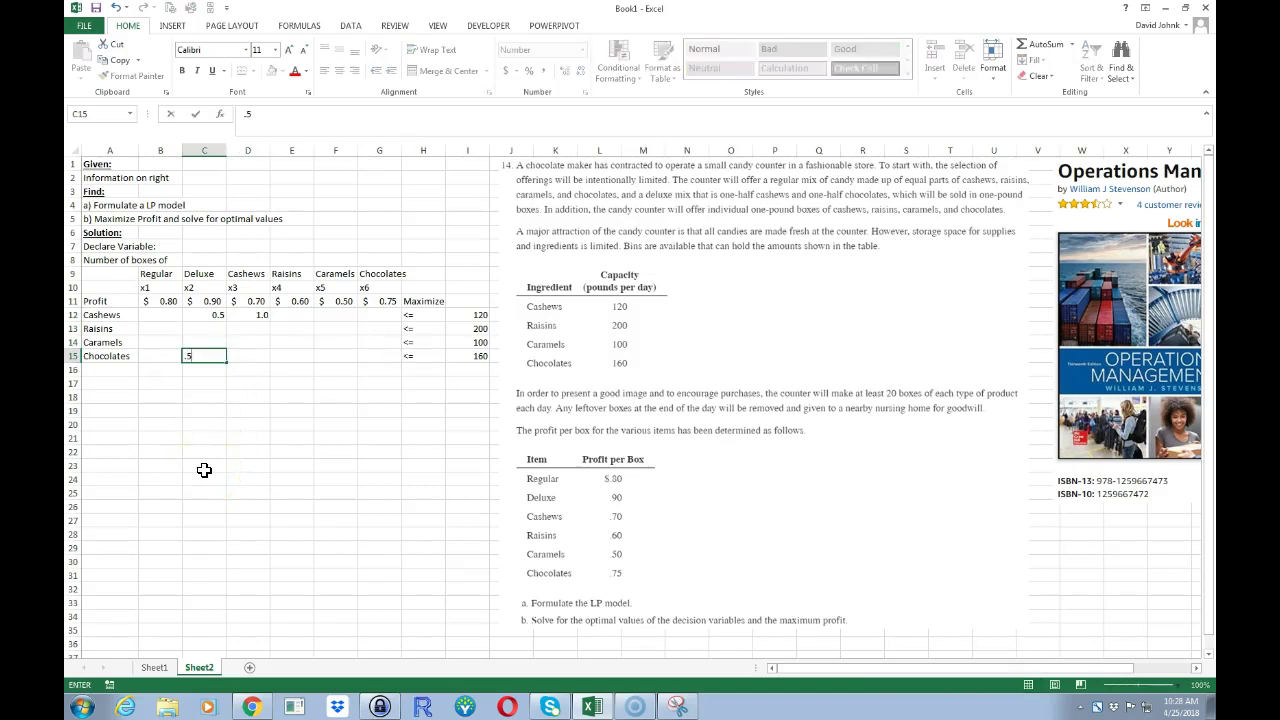
{"action": "key", "text": "Return"}
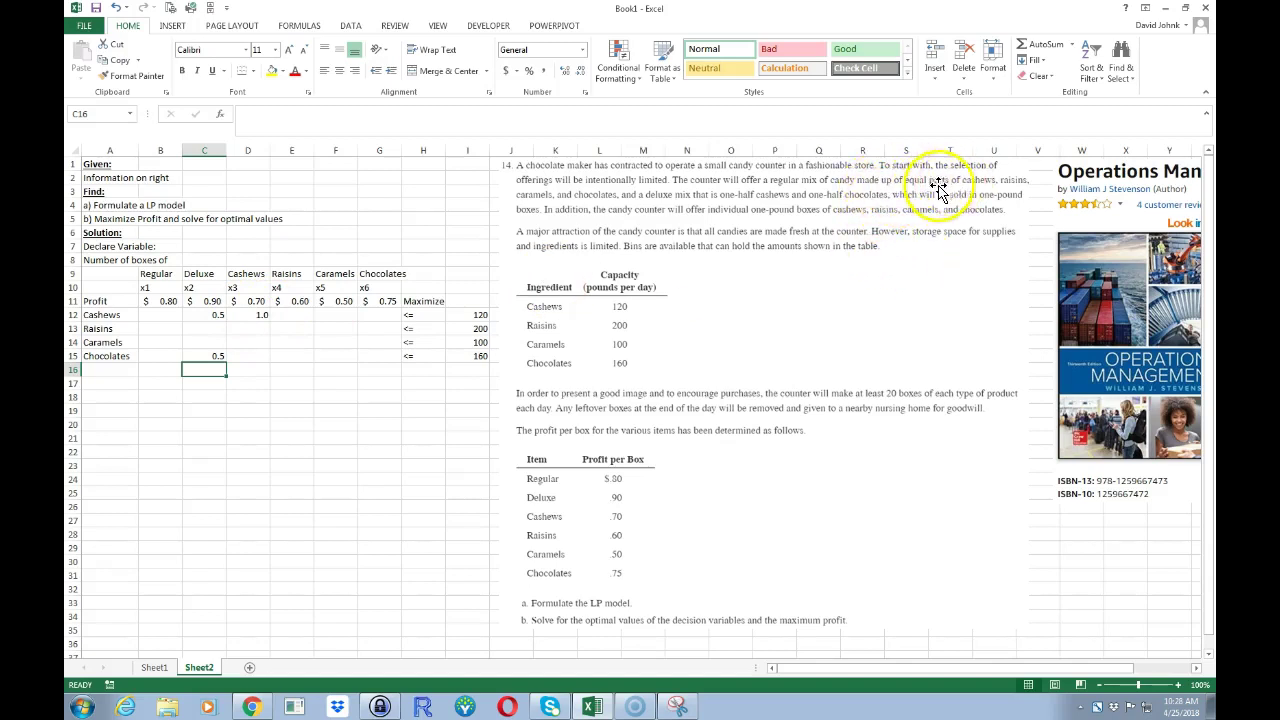
Enter .25 as the Regular mix coefficient for all four ingredients in cells B12 to B15
{"action": "left_click", "coordinate": [161, 315]}
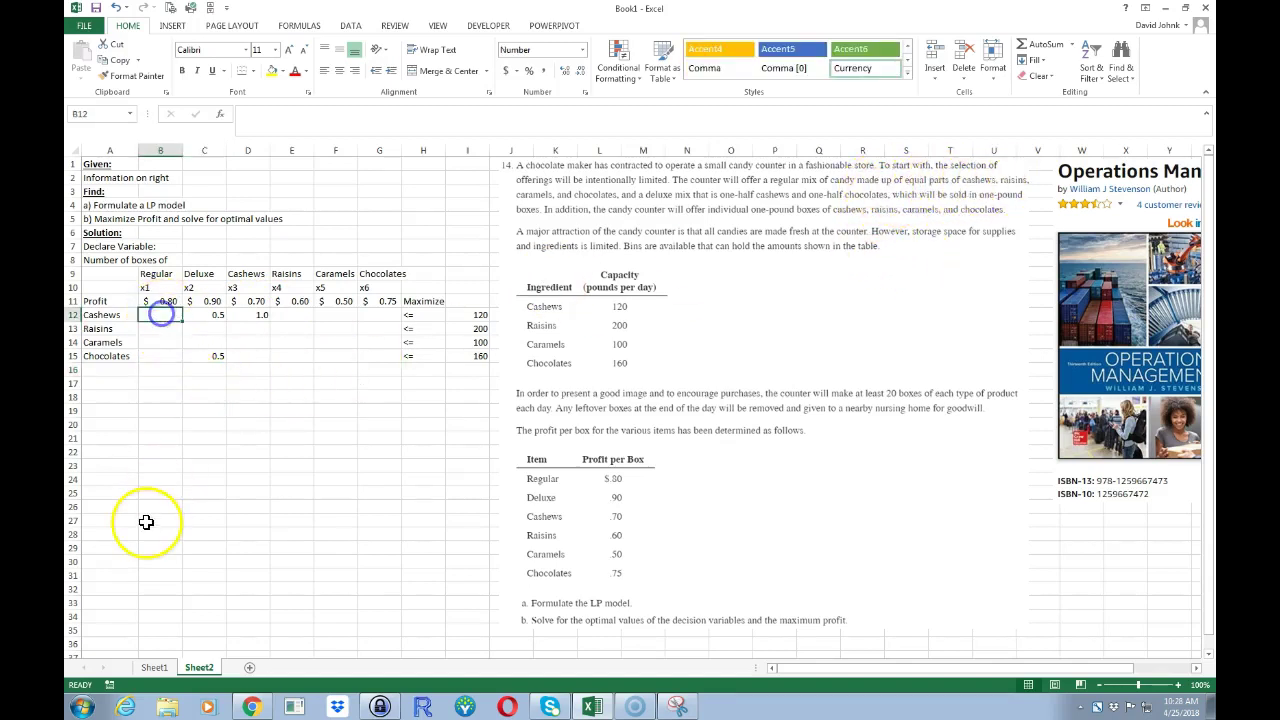
{"action": "type", "text": ".3"}
{"action": "key", "text": "Return"}
{"action": "type", "text": "."}
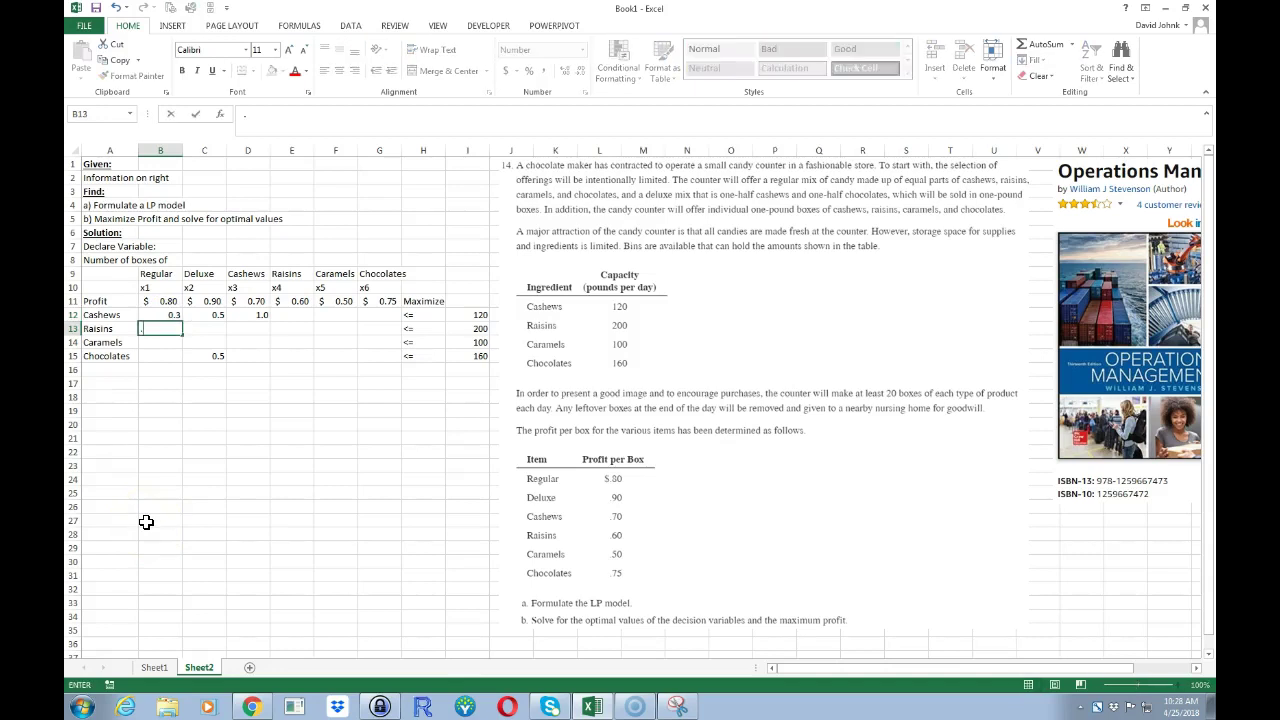
{"action": "type", "text": "25"}
{"action": "key", "text": "Return"}
{"action": "type", "text": ".25"}
{"action": "key", "text": "Return"}
{"action": "type", "text": ".25"}
{"action": "key", "text": "Return"}
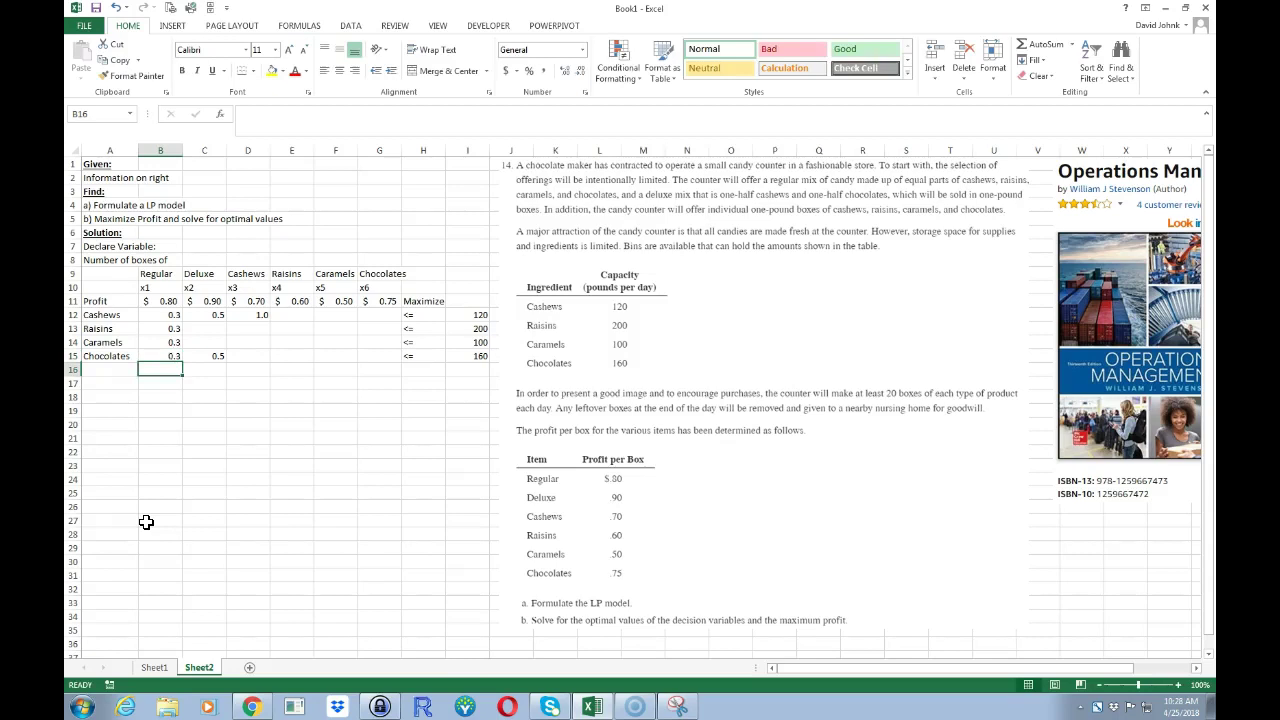
Display the coefficient range B12:G15 with two decimal places
{"action": "left_click_drag", "start_coordinate": [161, 315], "coordinate": [392, 360]}
{"action": "left_click", "coordinate": [564, 70]}
{"action": "left_click", "coordinate": [278, 437]}
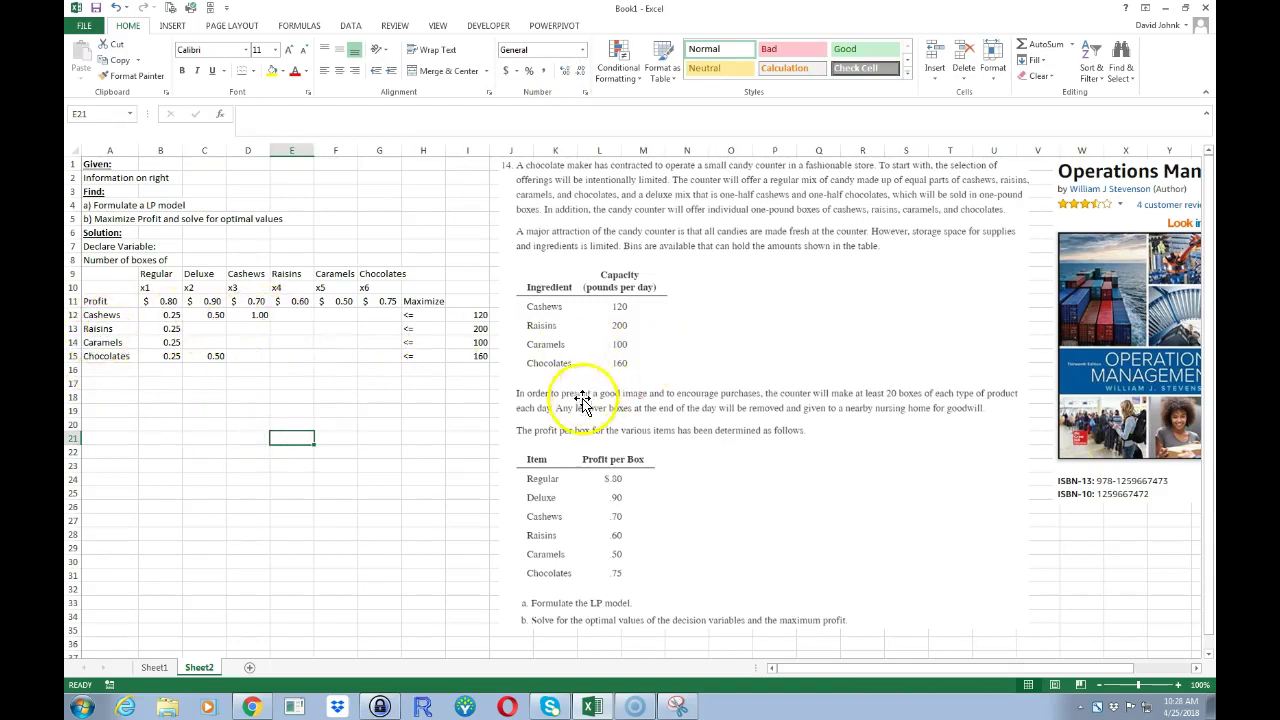
Enter 1 as the individual-box coefficient for Raisins in E13, Caramels in F14 and Chocolates in G15
{"action": "left_click", "coordinate": [304, 326]}
{"action": "key", "text": "Return"}
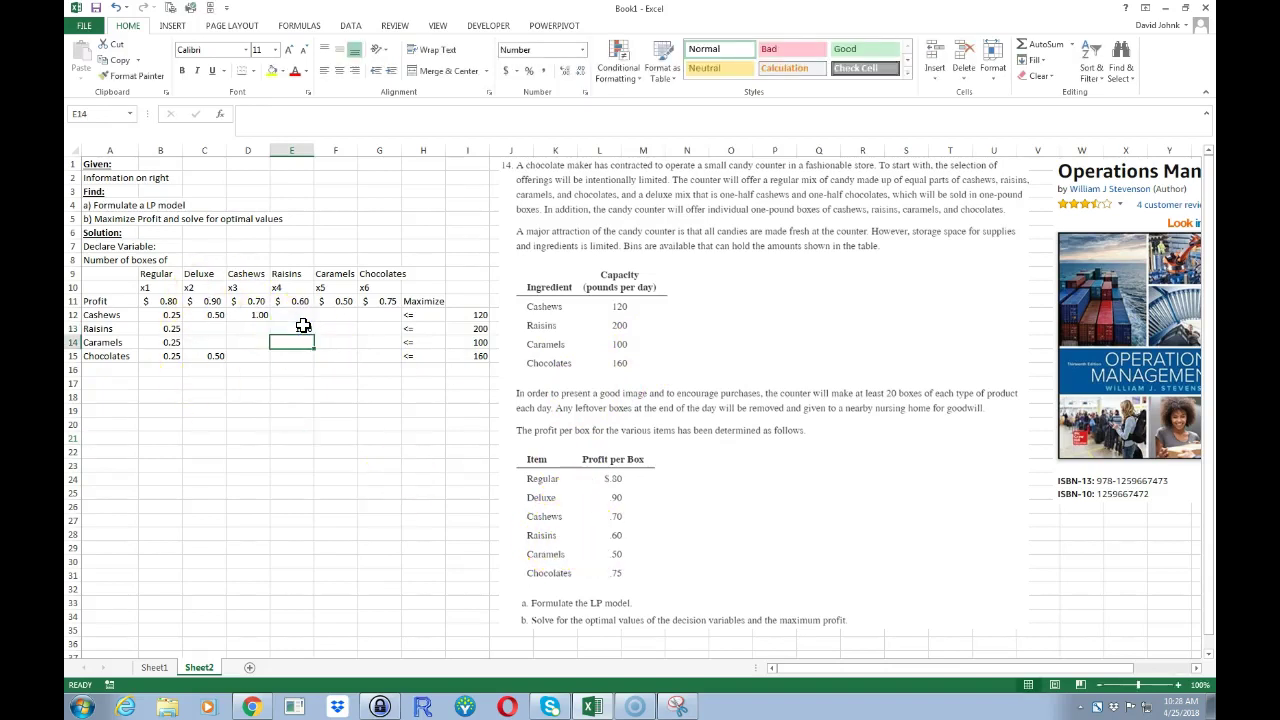
{"action": "key", "text": "Right"}
{"action": "type", "text": "1"}
{"action": "key", "text": "Return"}
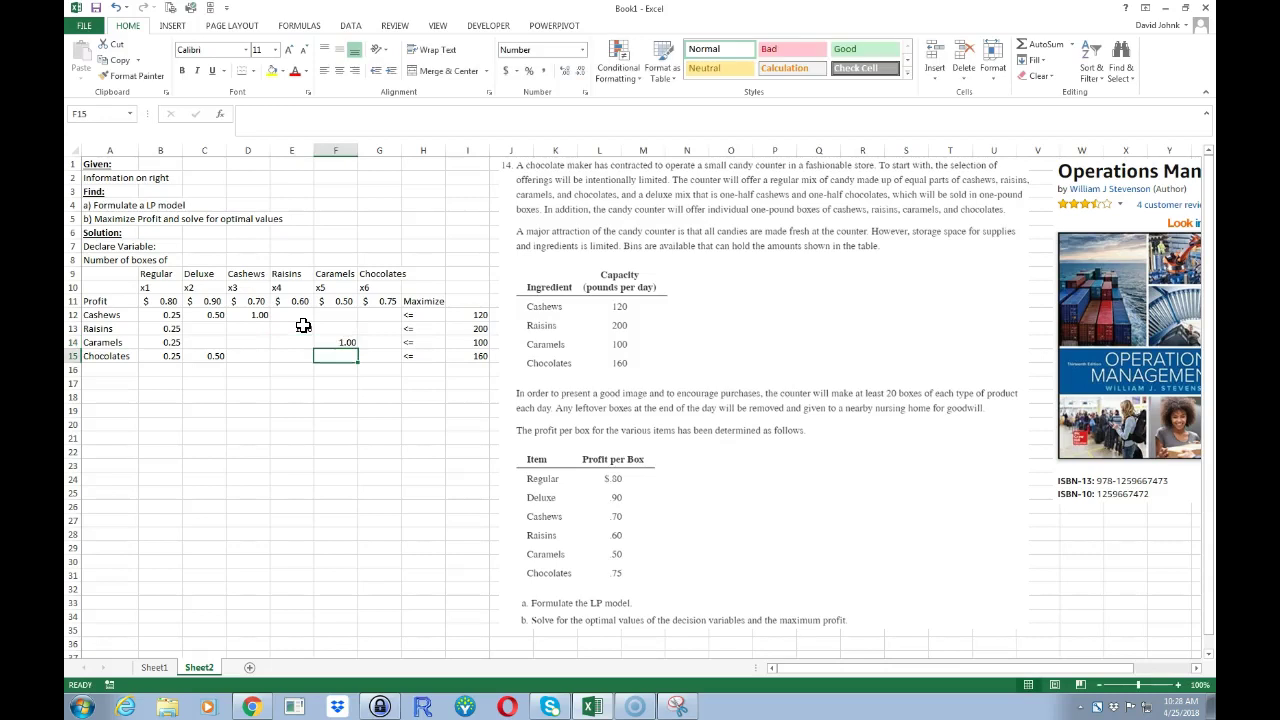
{"action": "key", "text": "Right"}
{"action": "type", "text": "1"}
{"action": "key", "text": "Return"}
{"action": "left_click", "coordinate": [242, 450]}
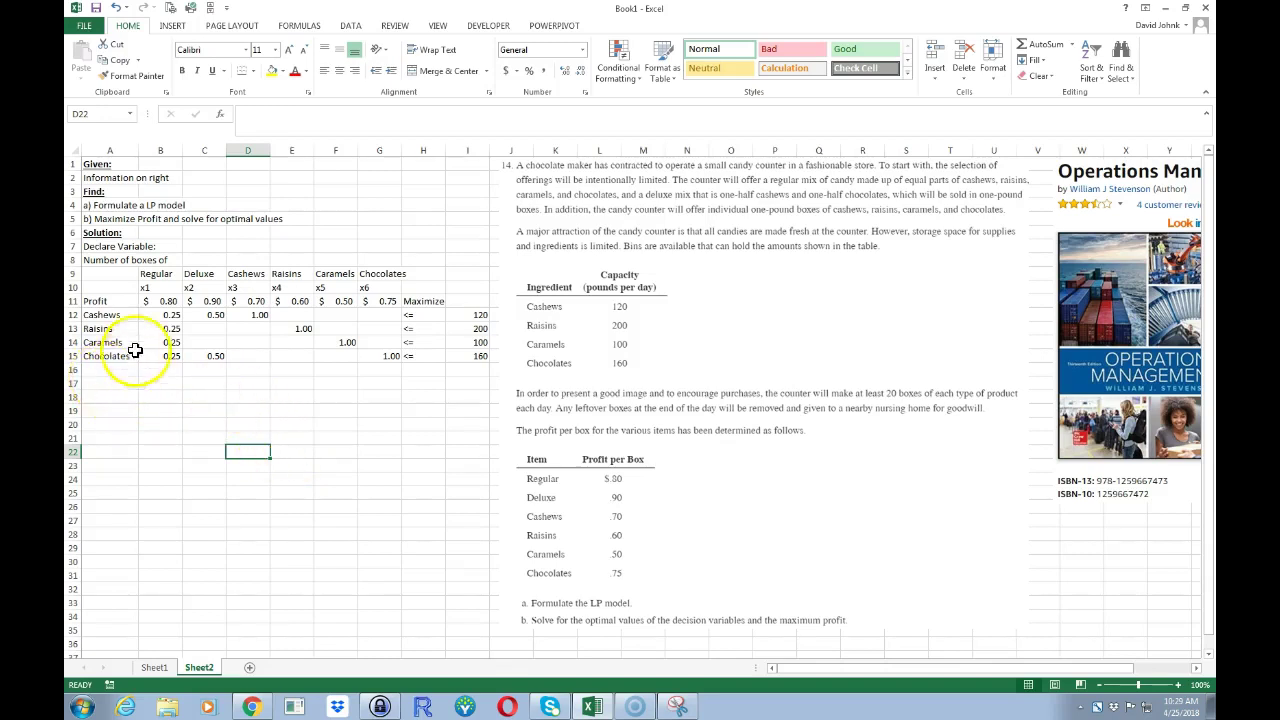
{"action": "left_click", "coordinate": [160, 273]}
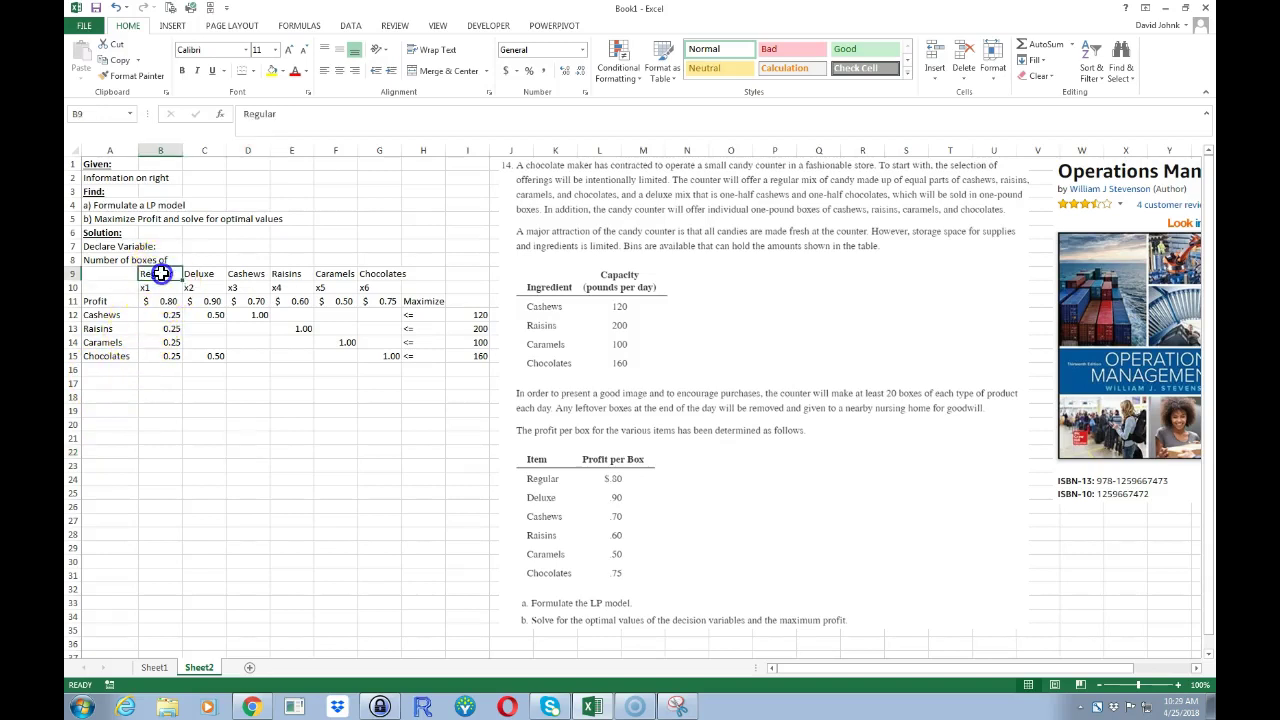
{"action": "left_click_drag", "start_coordinate": [165, 273], "coordinate": [367, 273]}
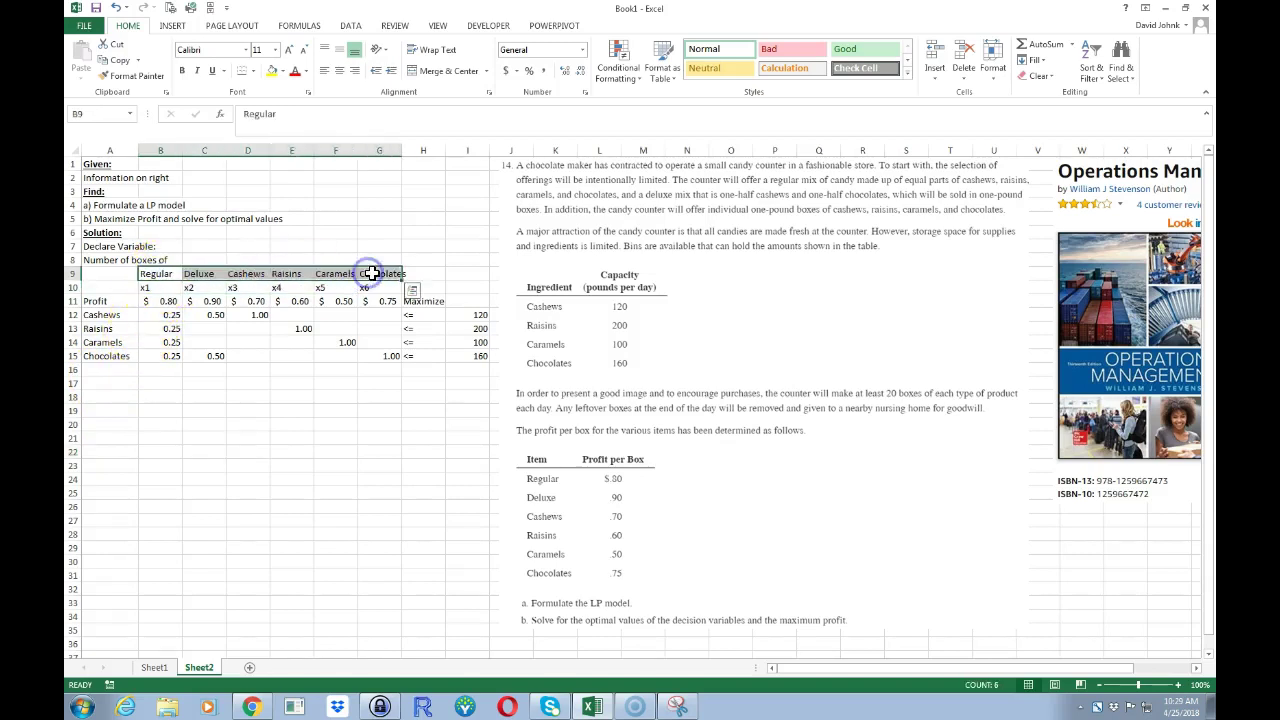
{"action": "left_click", "coordinate": [289, 477]}
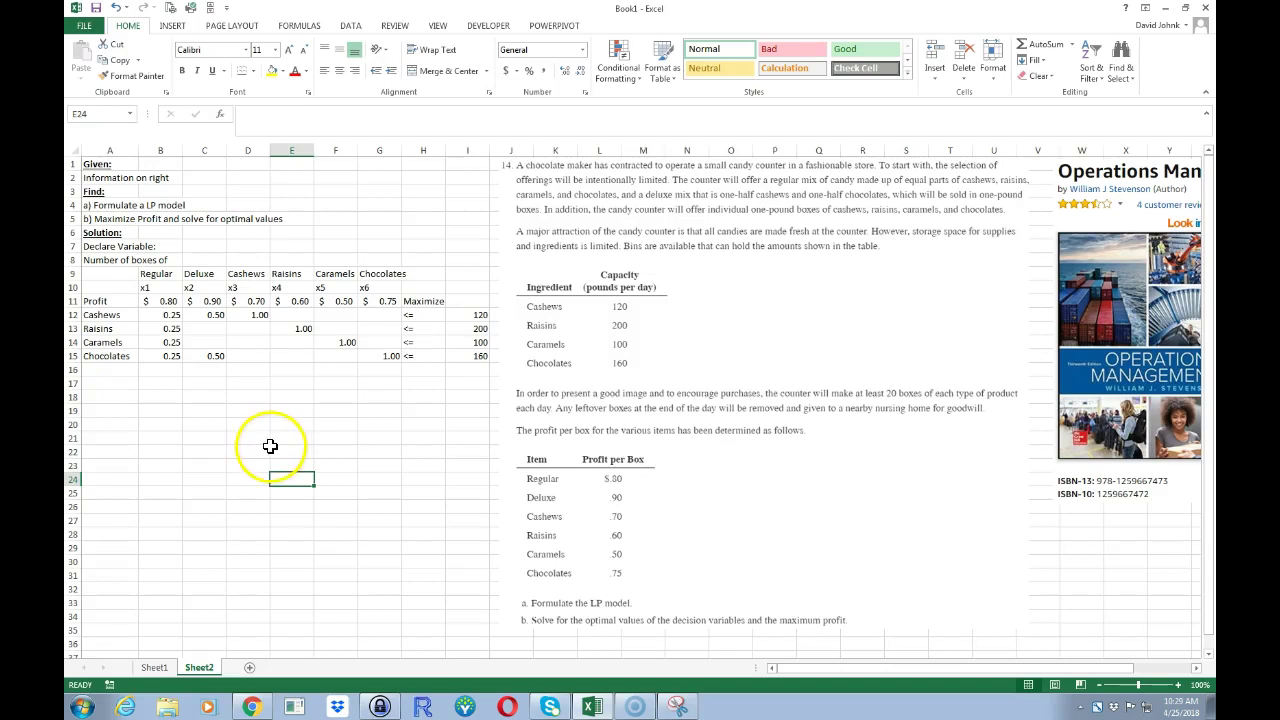
{"action": "left_click_drag", "start_coordinate": [150, 287], "coordinate": [349, 288]}
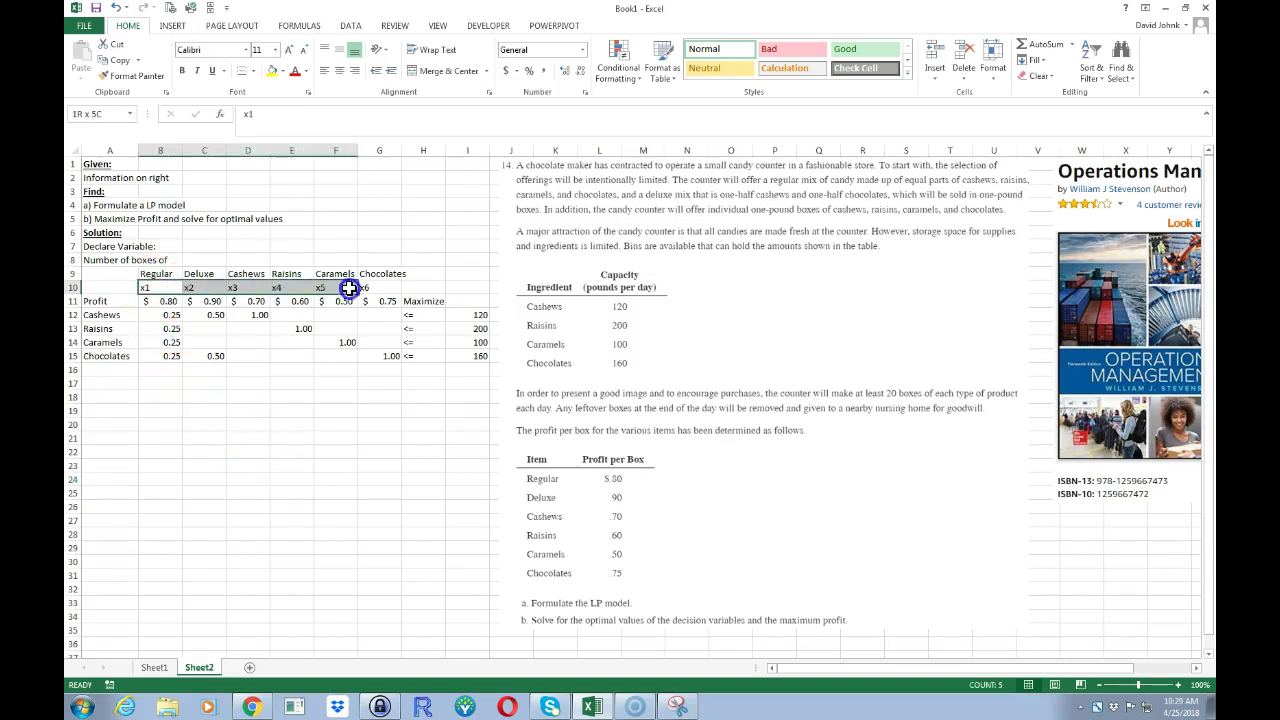
{"action": "right_click", "coordinate": [370, 289]}
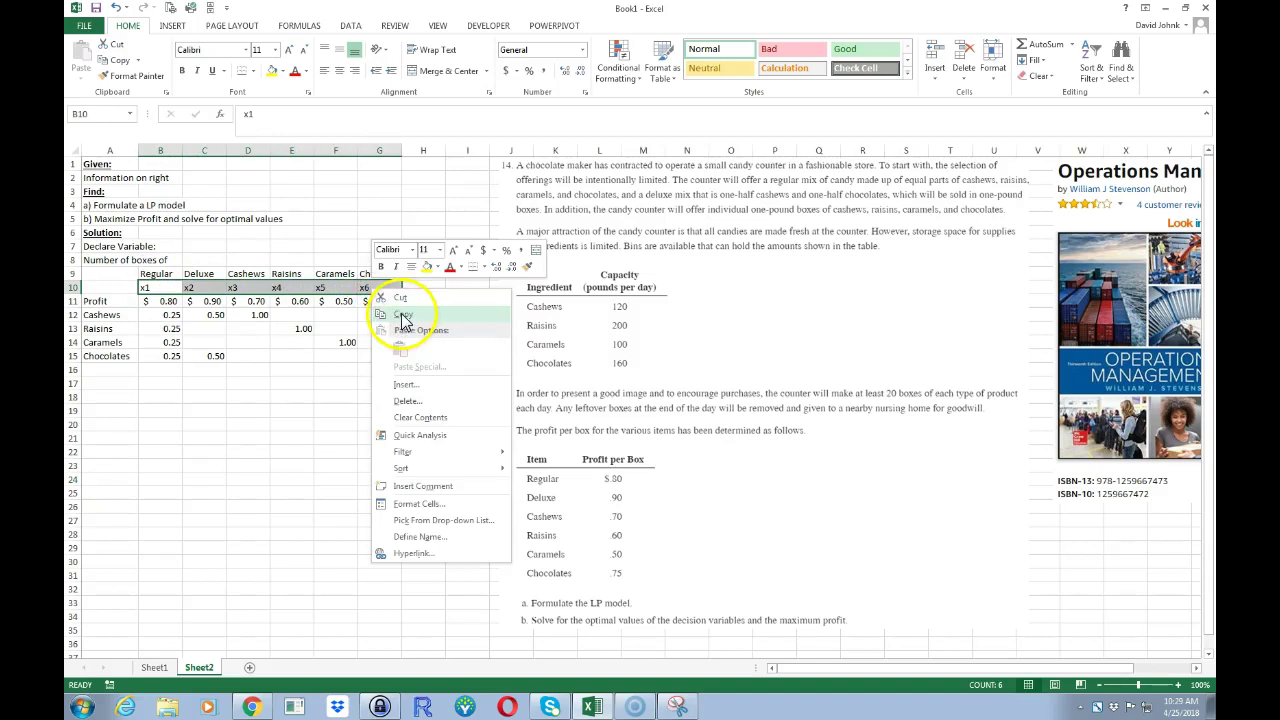
{"action": "left_click", "coordinate": [403, 316]}
{"action": "left_click", "coordinate": [110, 371]}
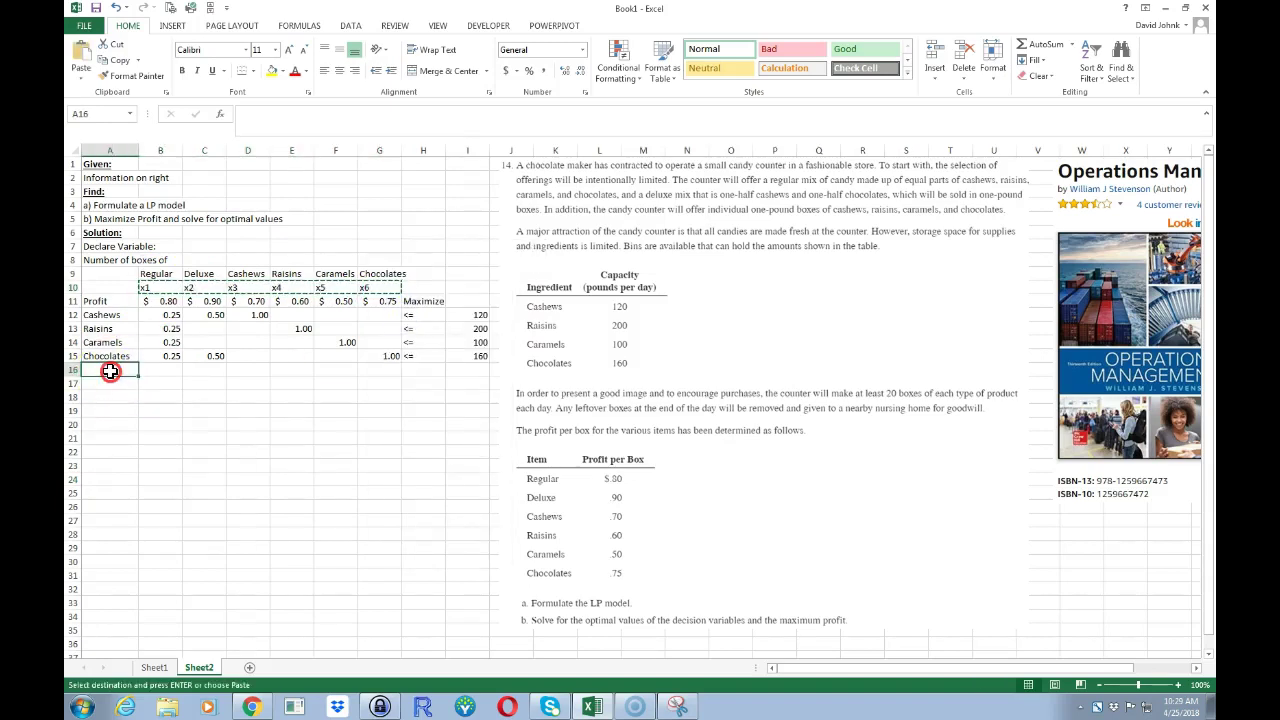
{"action": "right_click", "coordinate": [110, 371]}
{"action": "left_click", "coordinate": [203, 440]}
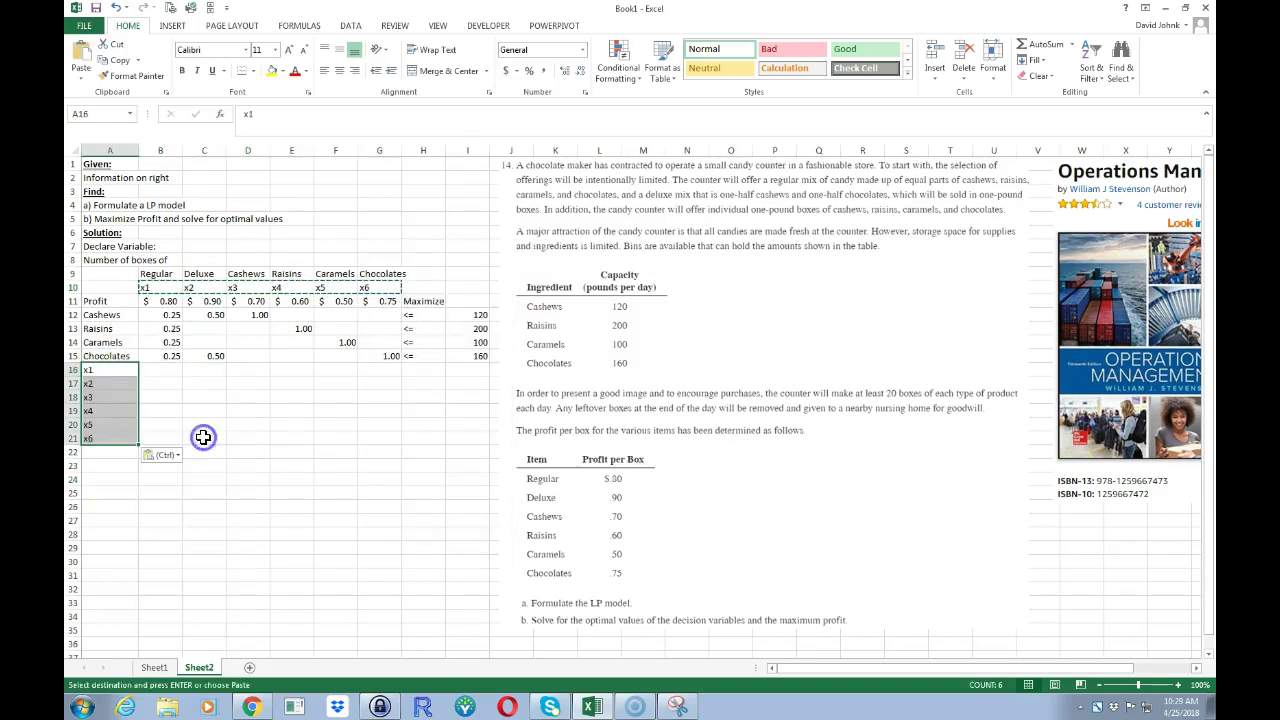
{"action": "left_click", "coordinate": [163, 371]}
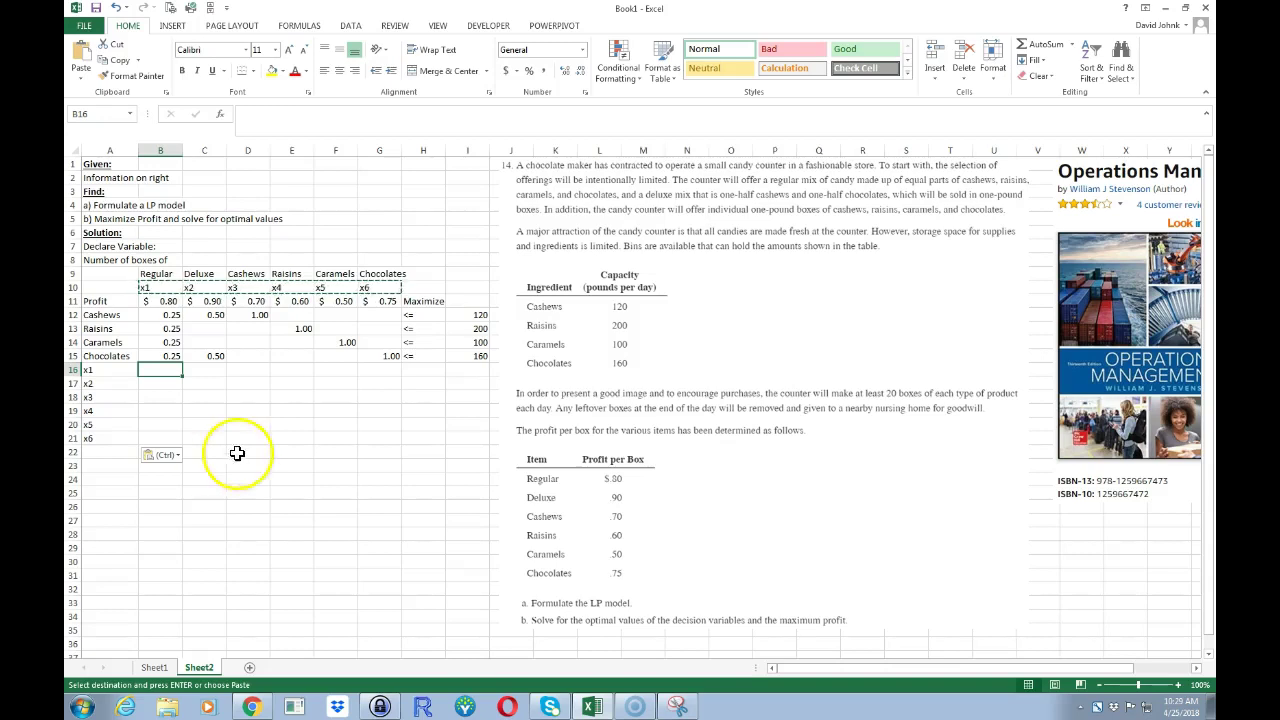
{"action": "left_click_drag", "start_coordinate": [101, 369], "coordinate": [130, 442]}
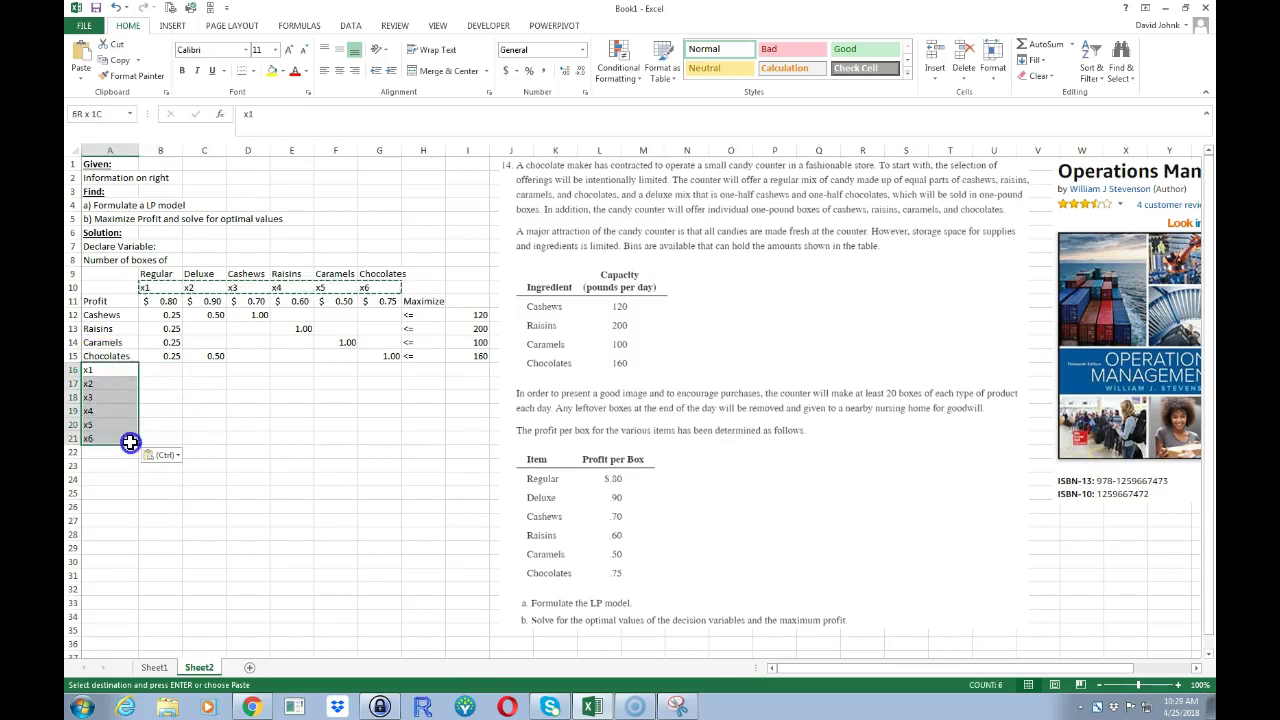
{"action": "key", "text": "Delete"}
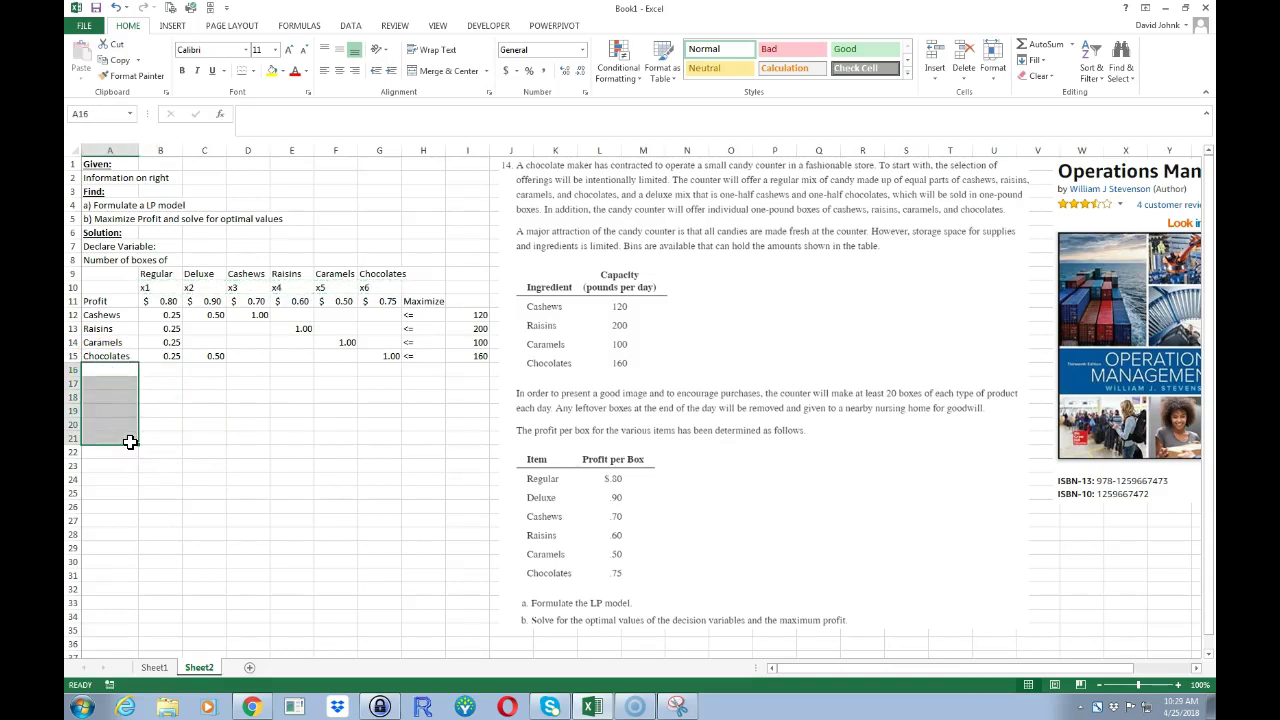
{"action": "left_click", "coordinate": [268, 463]}
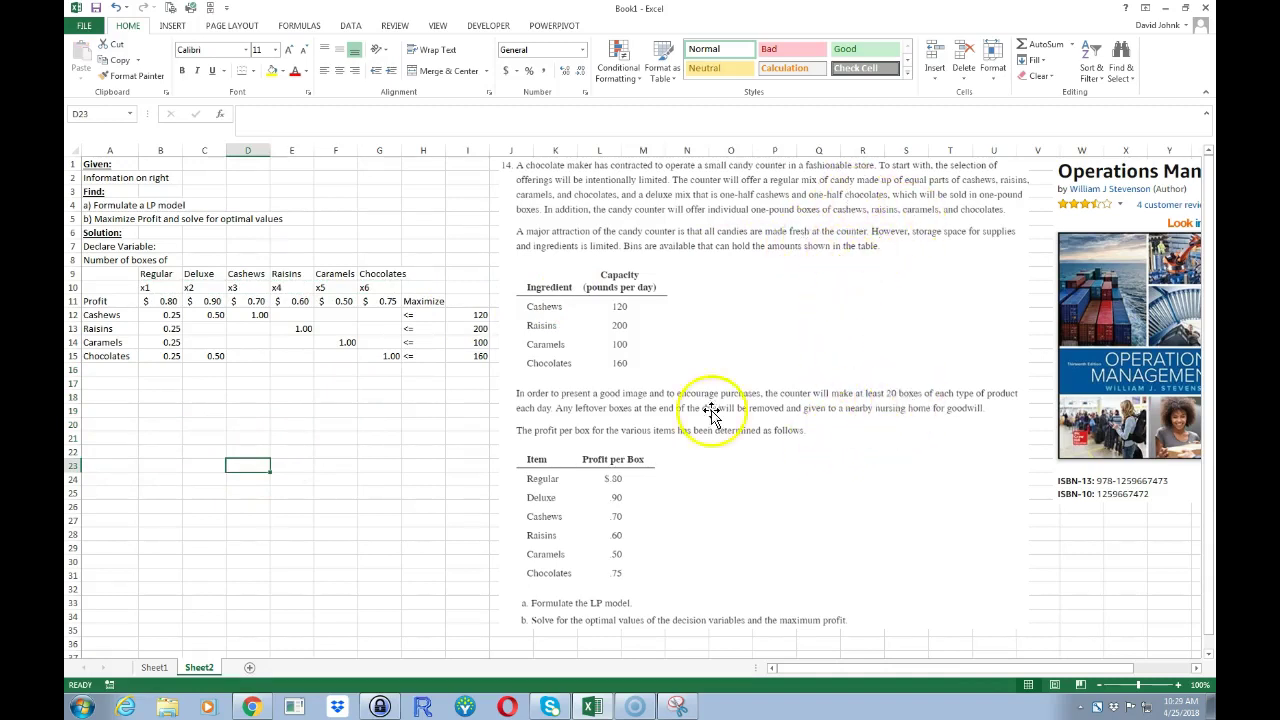
{"action": "left_click", "coordinate": [379, 423]}
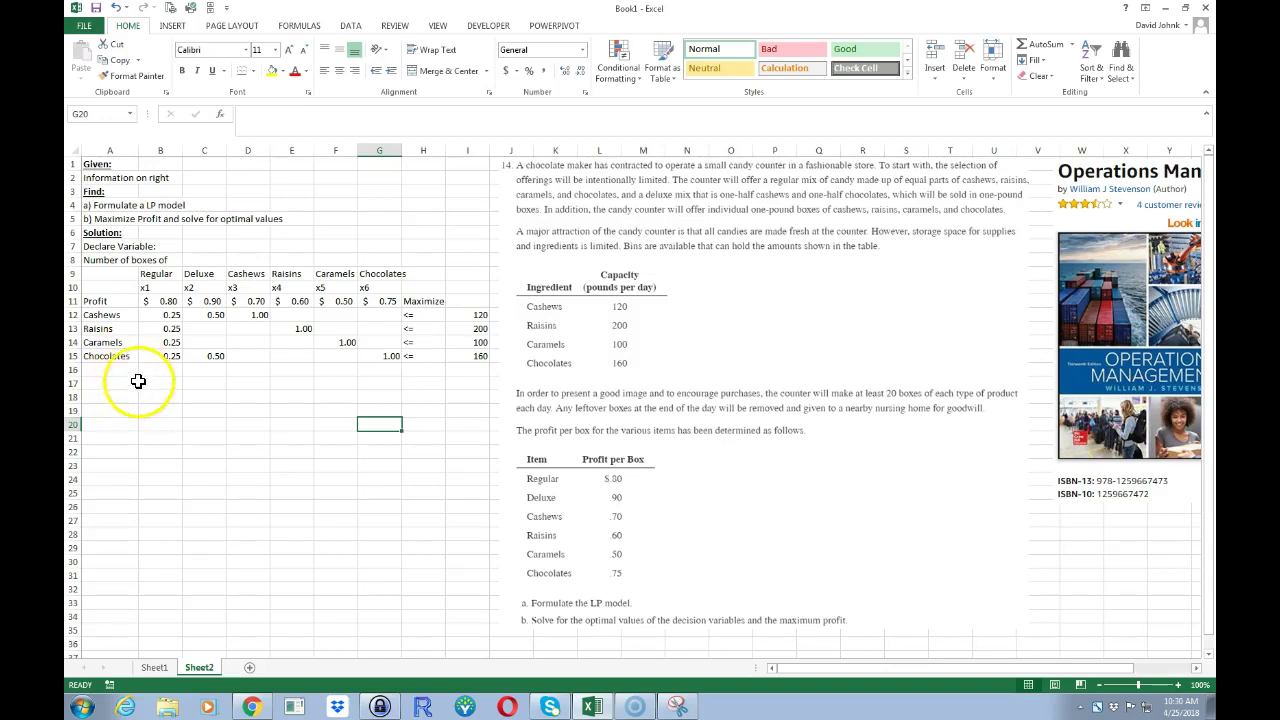
Shift the problem statement picture about one column to the right and copy the row labels A11:A15 to A18:A22
{"action": "left_click_drag", "start_coordinate": [623, 314], "coordinate": [665, 312]}
{"action": "left_click_drag", "start_coordinate": [95, 301], "coordinate": [108, 350]}
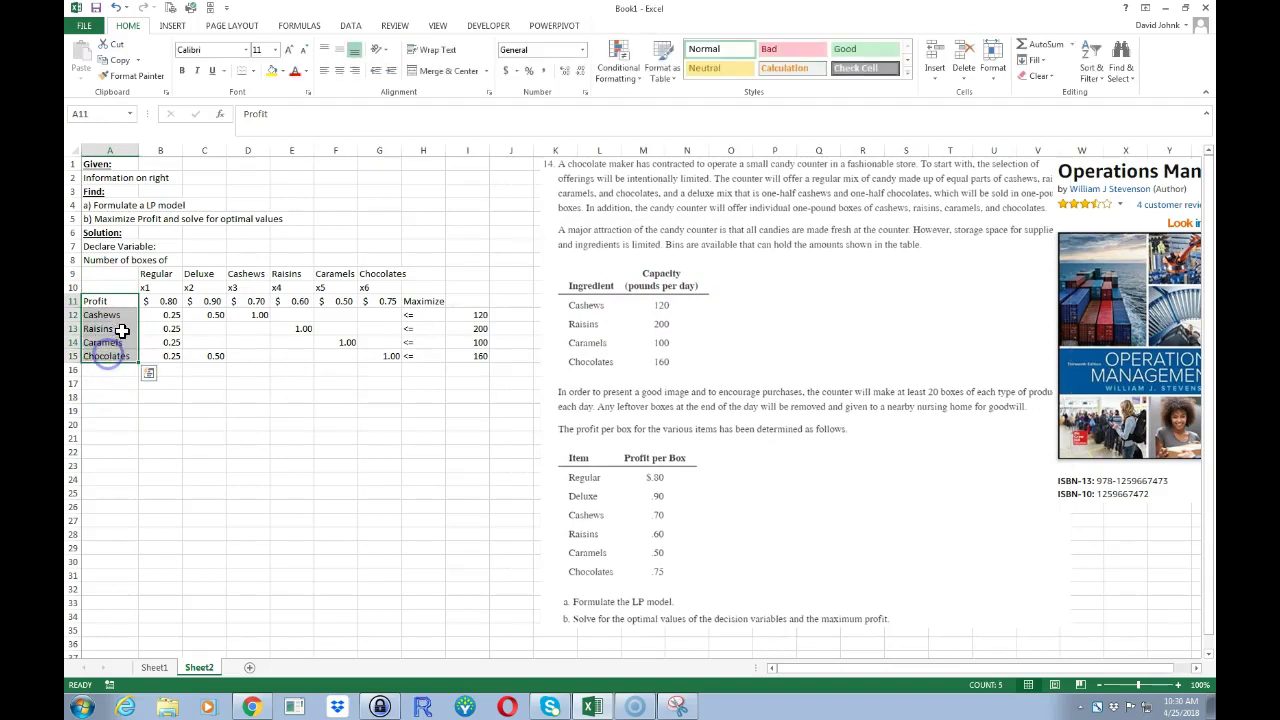
{"action": "right_click", "coordinate": [131, 336]}
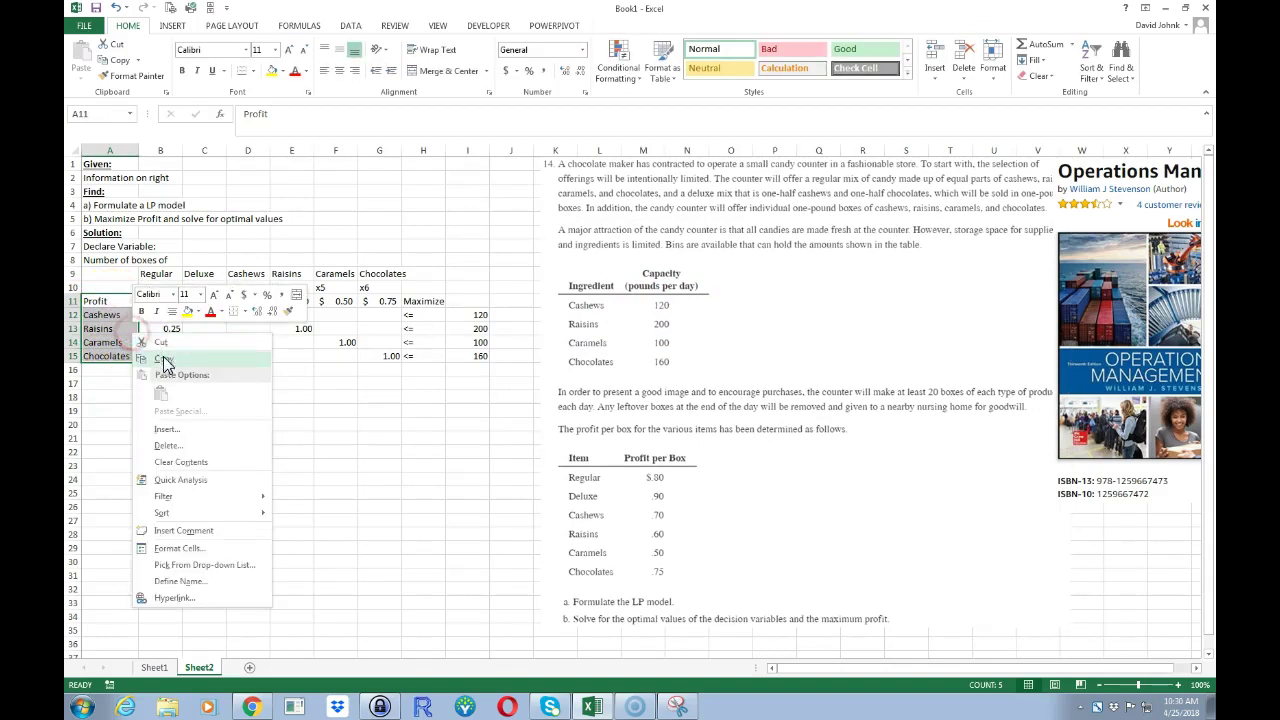
{"action": "left_click", "coordinate": [163, 358]}
{"action": "left_click", "coordinate": [107, 398]}
{"action": "right_click", "coordinate": [107, 398]}
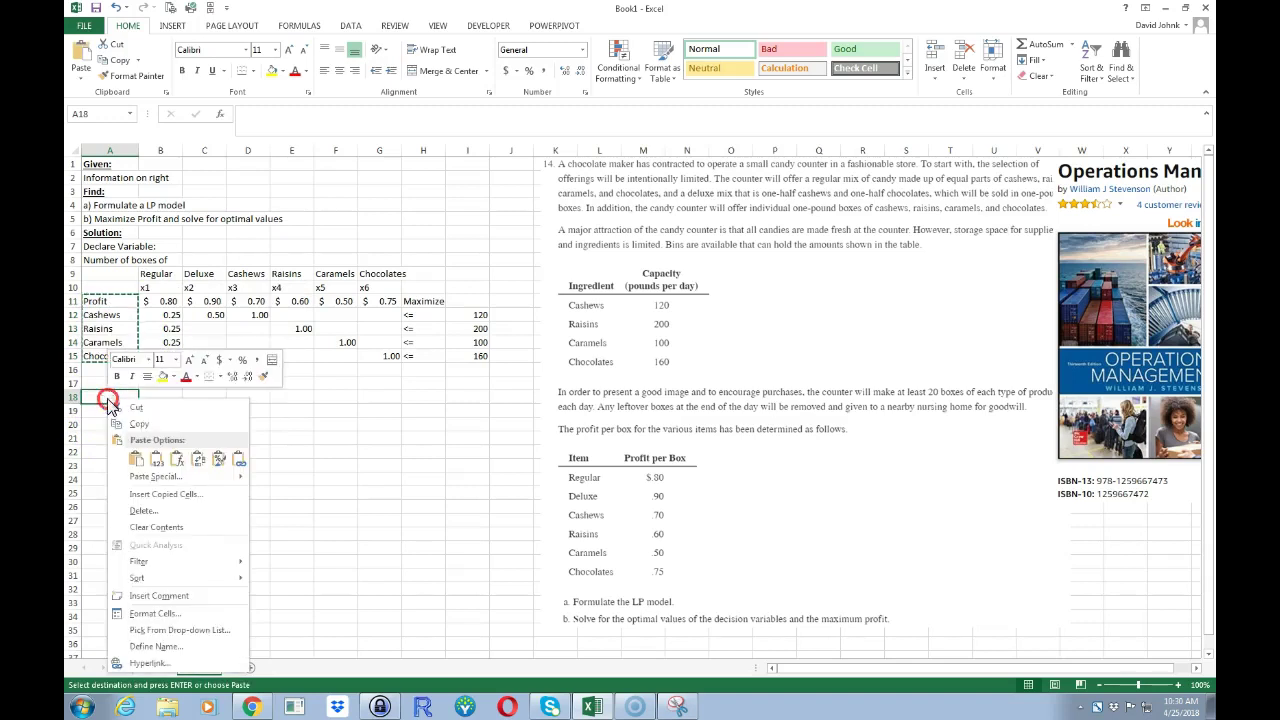
{"action": "left_click", "coordinate": [134, 462]}
Copy the Maximize label, inequality signs and capacity limits from H11:I15 to C18:D22
{"action": "left_click_drag", "start_coordinate": [414, 301], "coordinate": [471, 354]}
{"action": "right_click", "coordinate": [443, 337]}
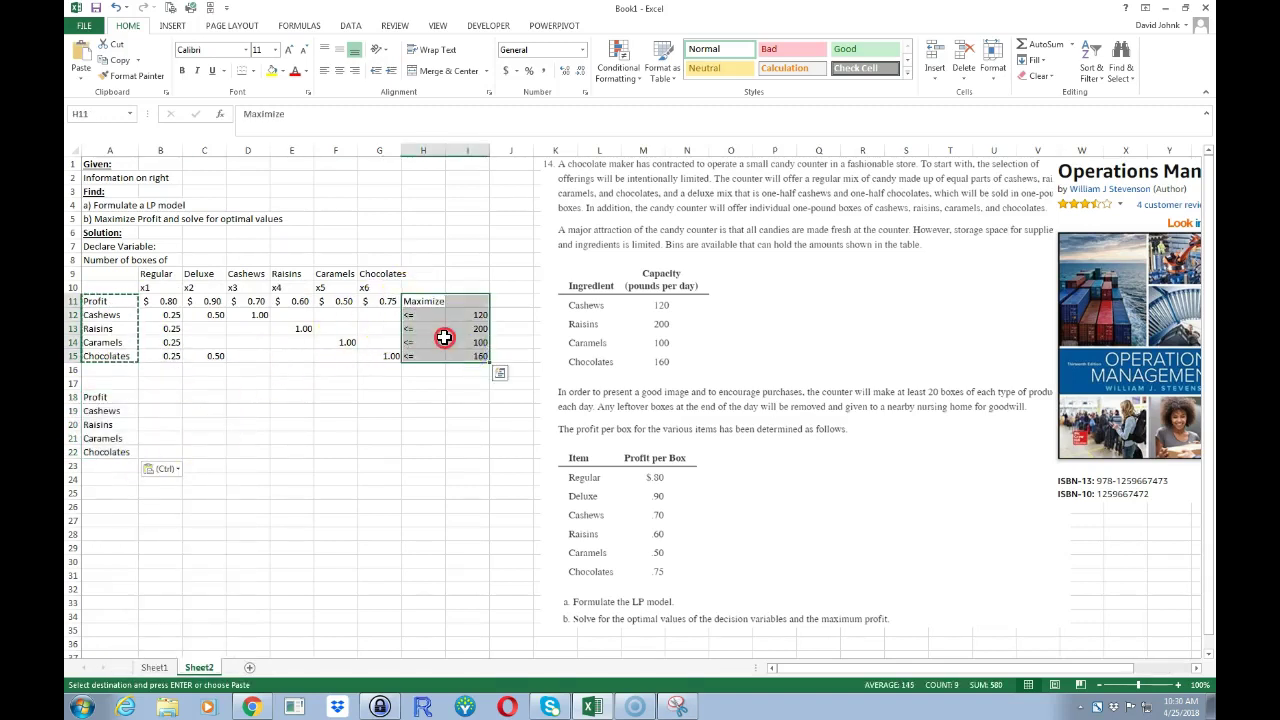
{"action": "left_click", "coordinate": [473, 368]}
{"action": "left_click", "coordinate": [208, 394]}
{"action": "right_click", "coordinate": [208, 393]}
{"action": "left_click", "coordinate": [258, 458]}
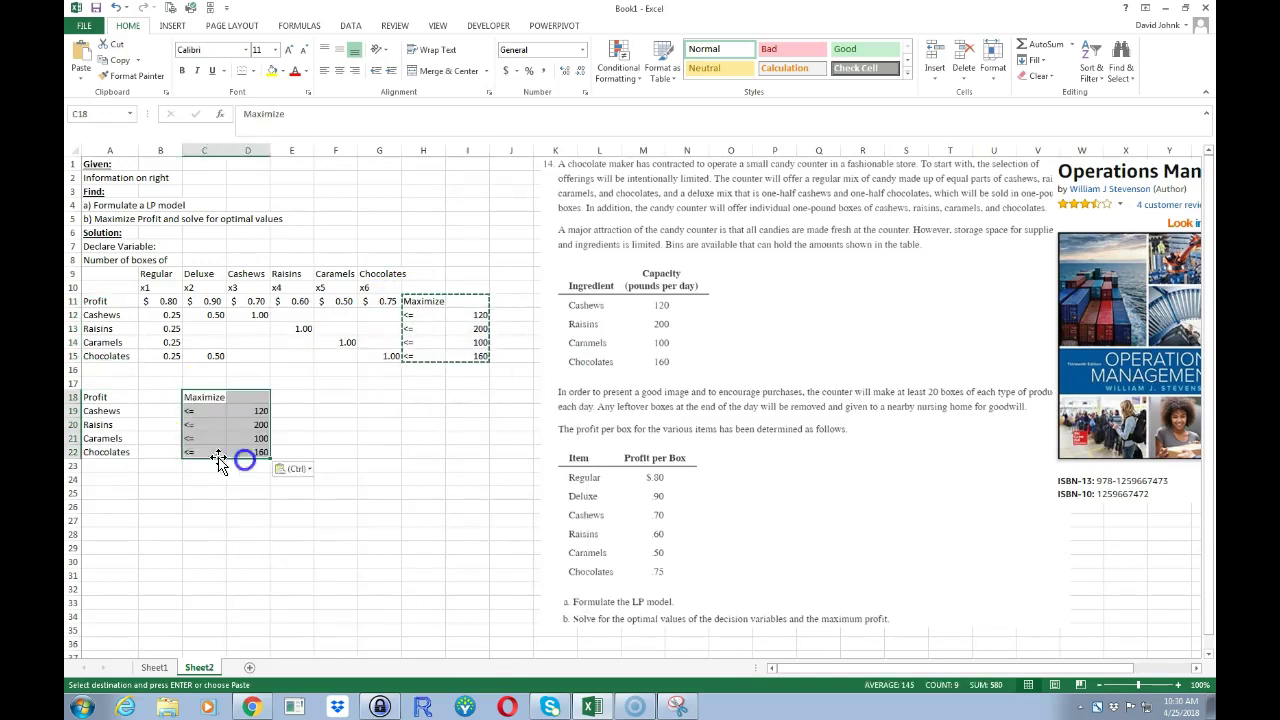
{"action": "key", "text": "Escape"}
{"action": "left_click", "coordinate": [112, 520]}
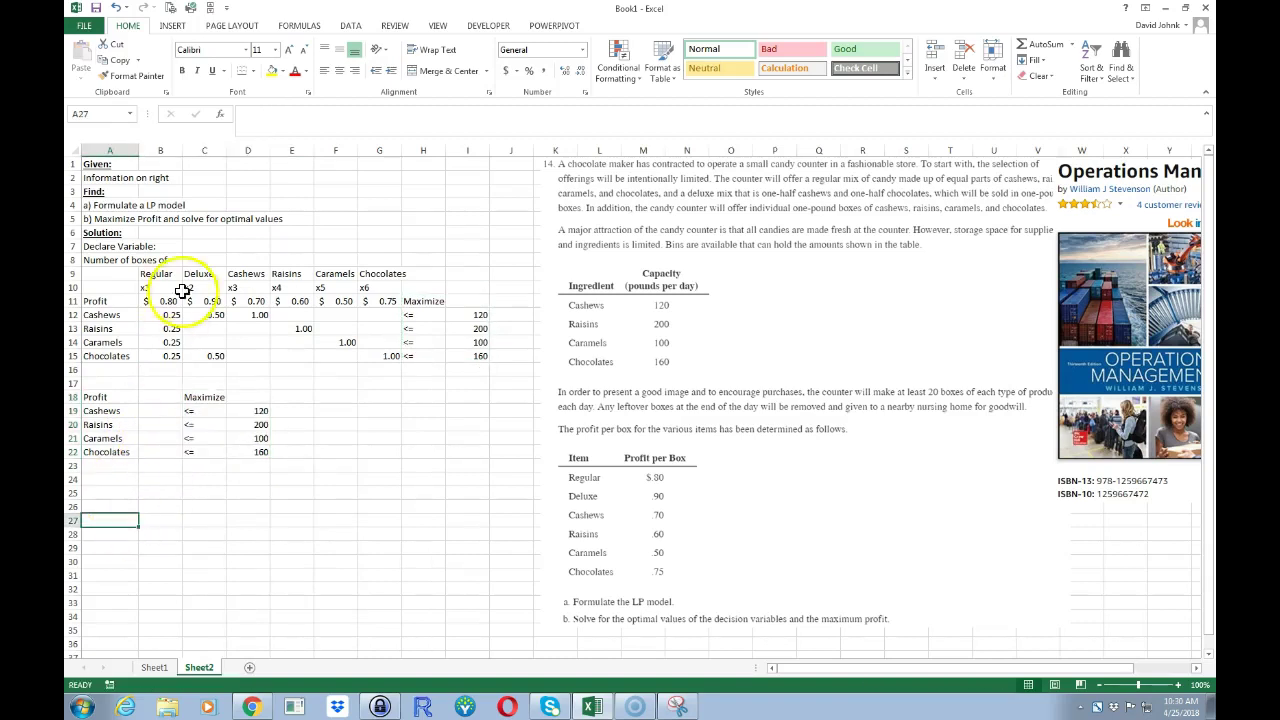
Copy the product names and variable labels in B9:G10 and paste them transposed into A25:B30
{"action": "left_click_drag", "start_coordinate": [150, 288], "coordinate": [229, 288]}
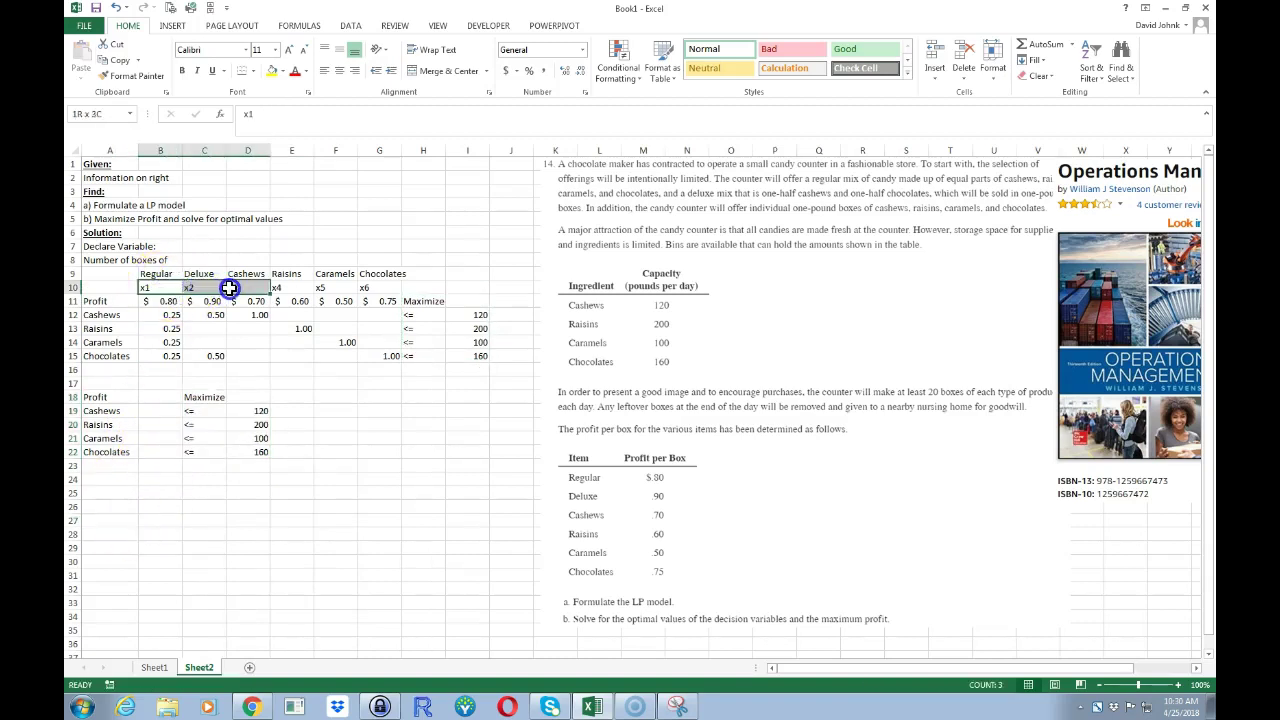
{"action": "left_click_drag", "start_coordinate": [162, 279], "coordinate": [355, 289]}
{"action": "right_click", "coordinate": [370, 287]}
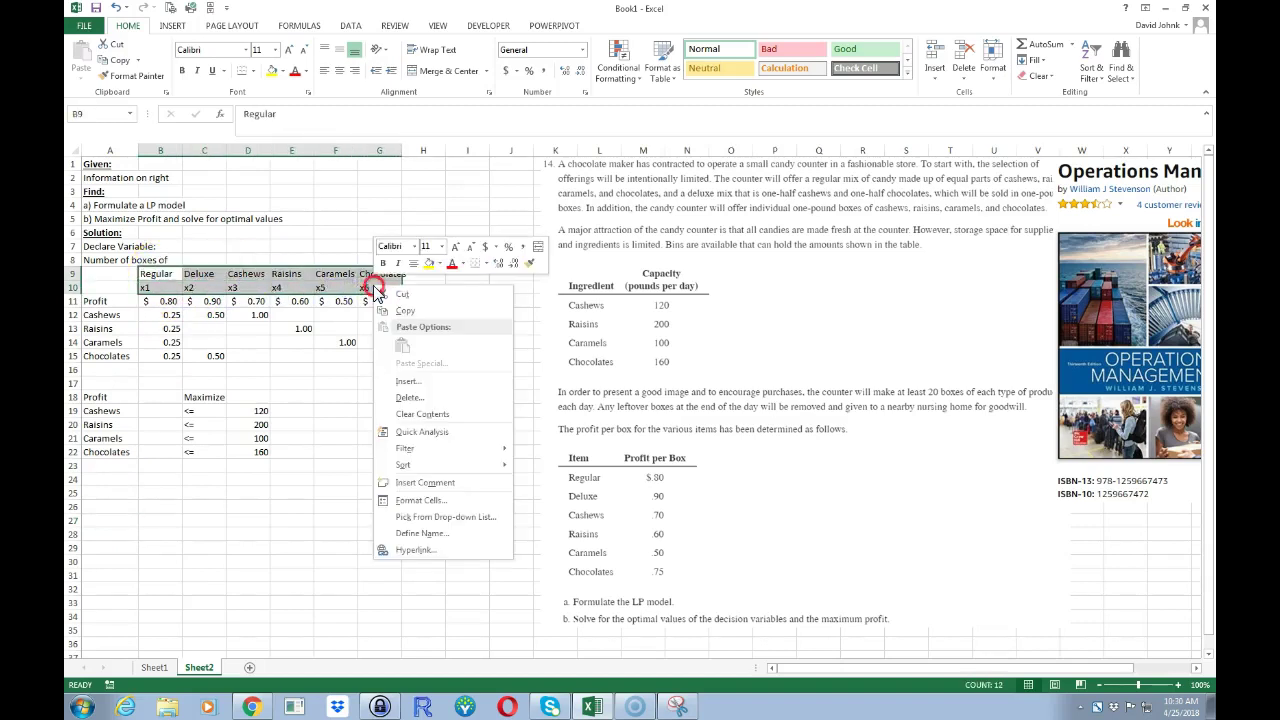
{"action": "left_click", "coordinate": [403, 320]}
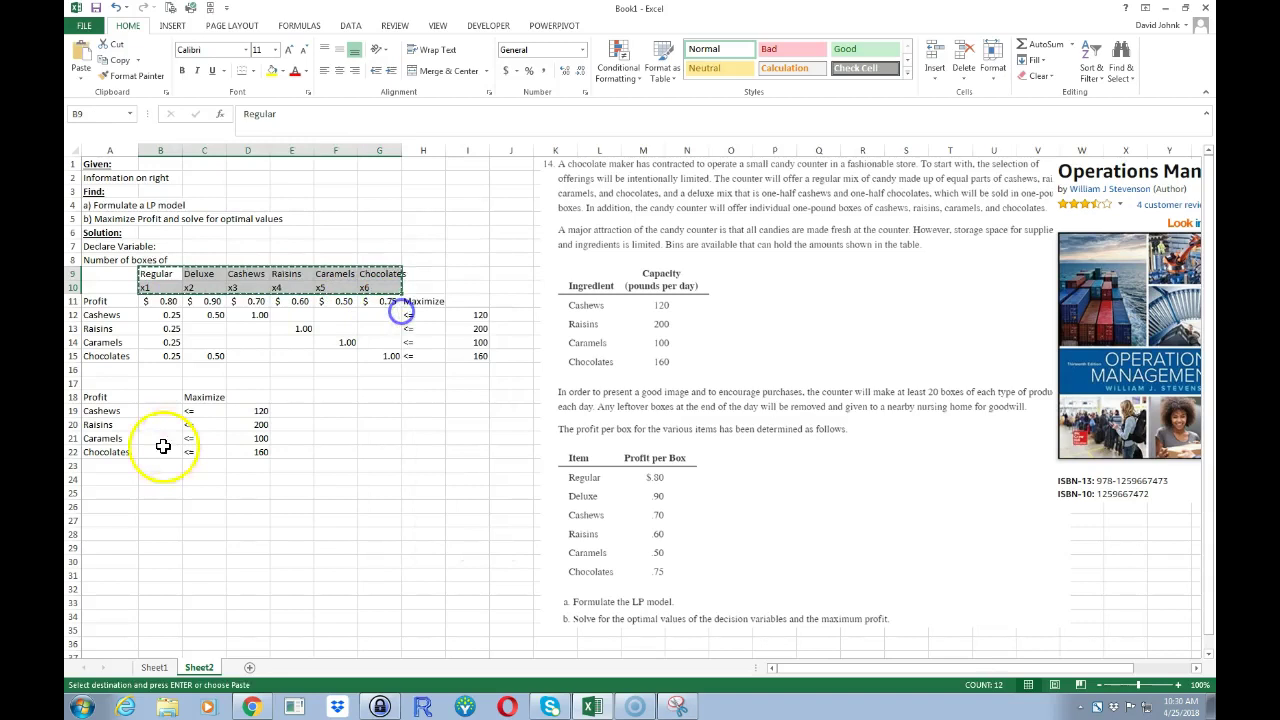
{"action": "left_click", "coordinate": [102, 493]}
{"action": "right_click", "coordinate": [105, 495]}
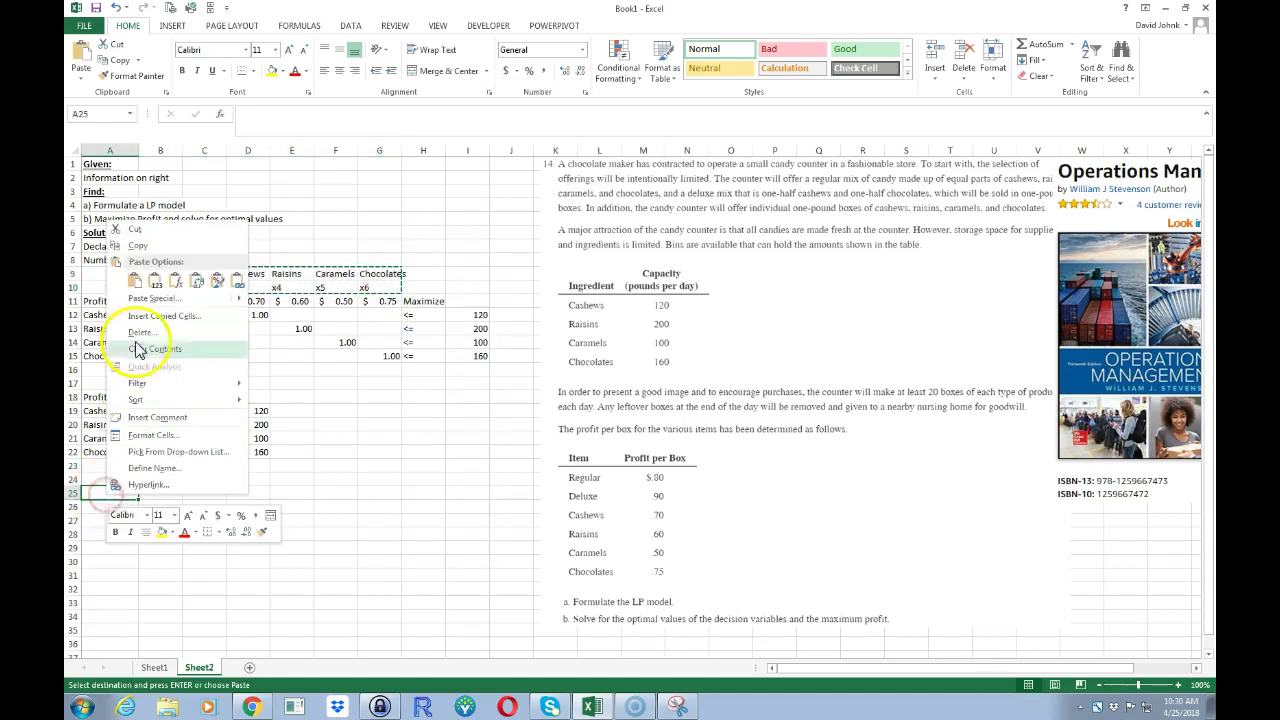
{"action": "left_click", "coordinate": [196, 281]}
{"action": "left_click", "coordinate": [189, 553]}
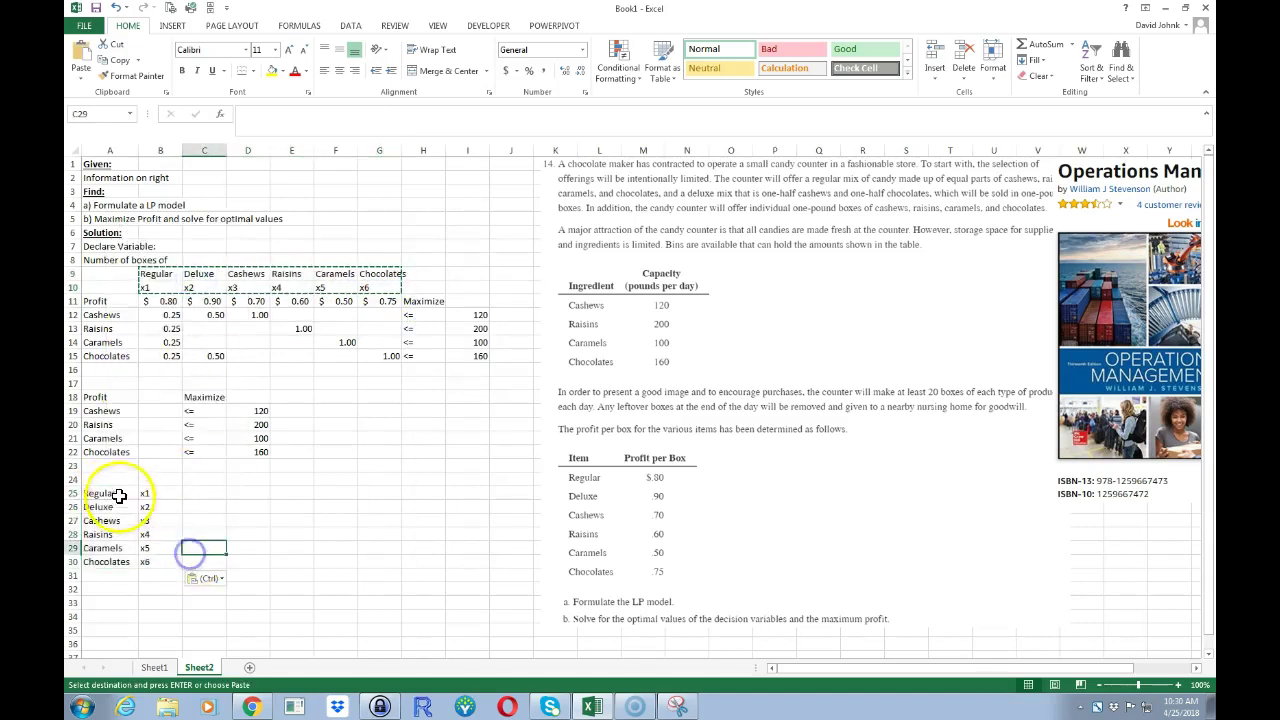
Enter the heading "Number of boxes of:" in cell A24 above the transposed product list
{"action": "left_click", "coordinate": [106, 479]}
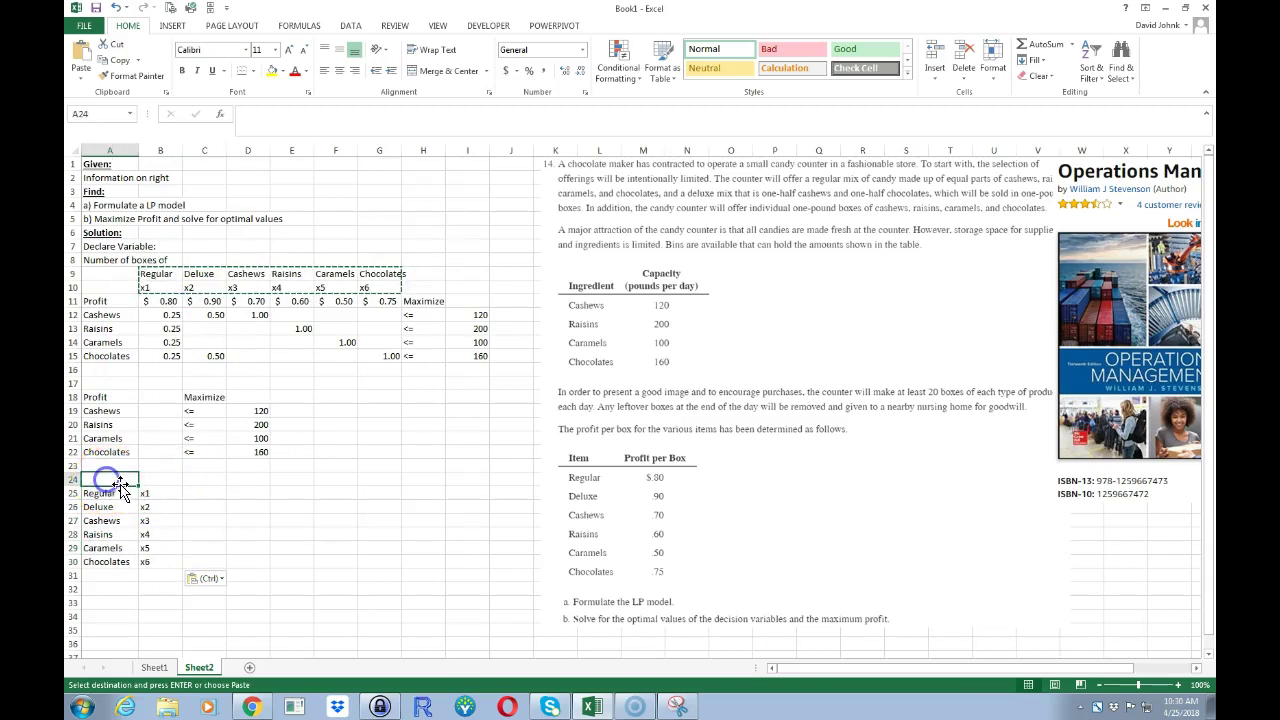
{"action": "type", "text": "Number of boxes of"}
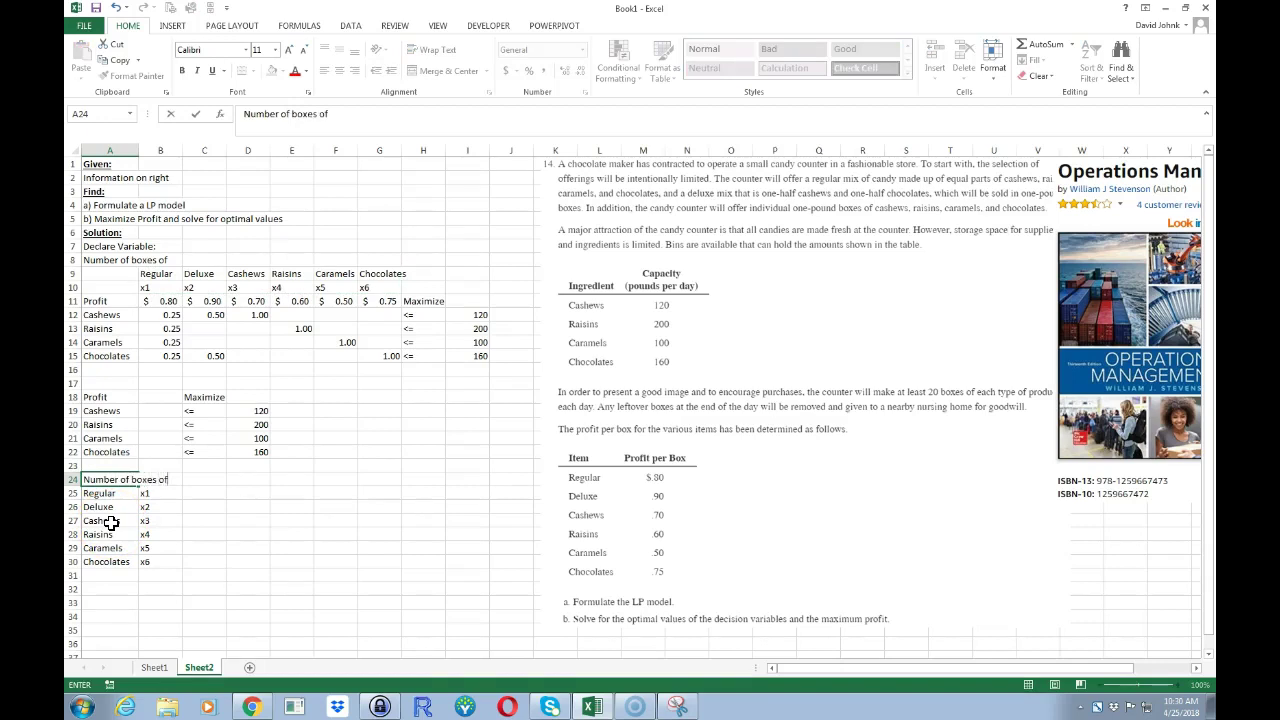
{"action": "key", "text": "Return"}
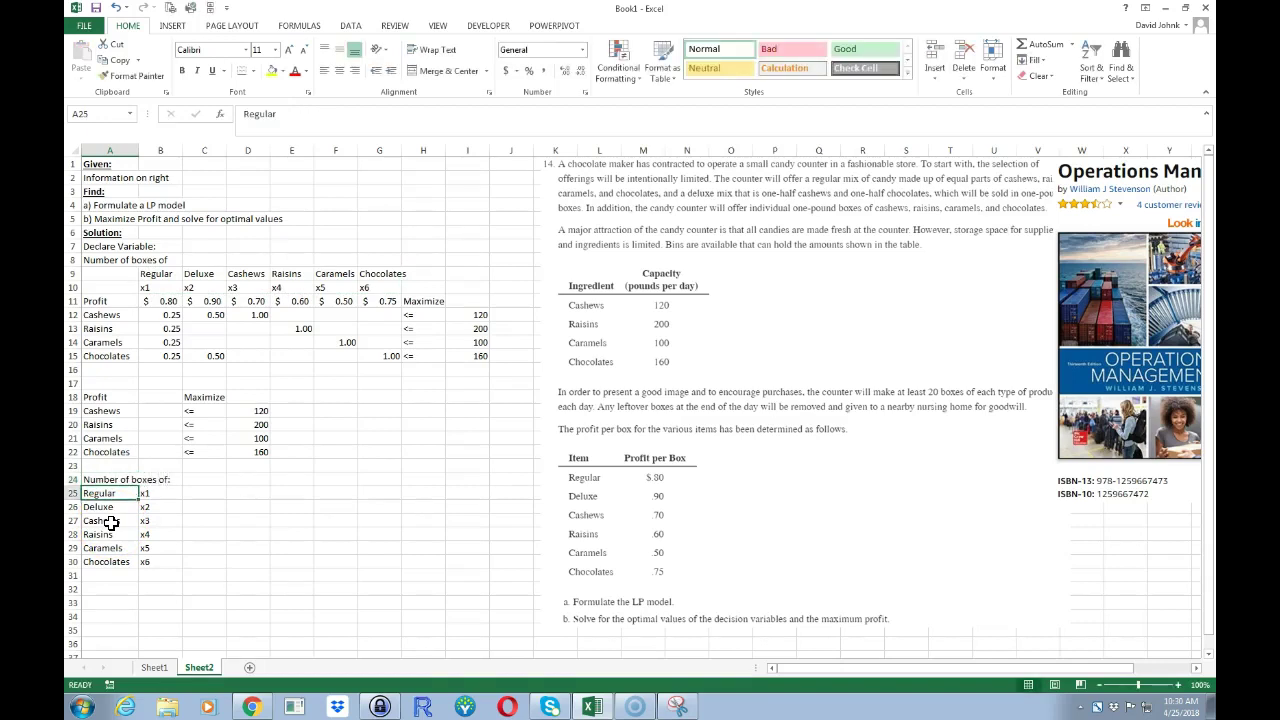
{"action": "left_click", "coordinate": [208, 493]}
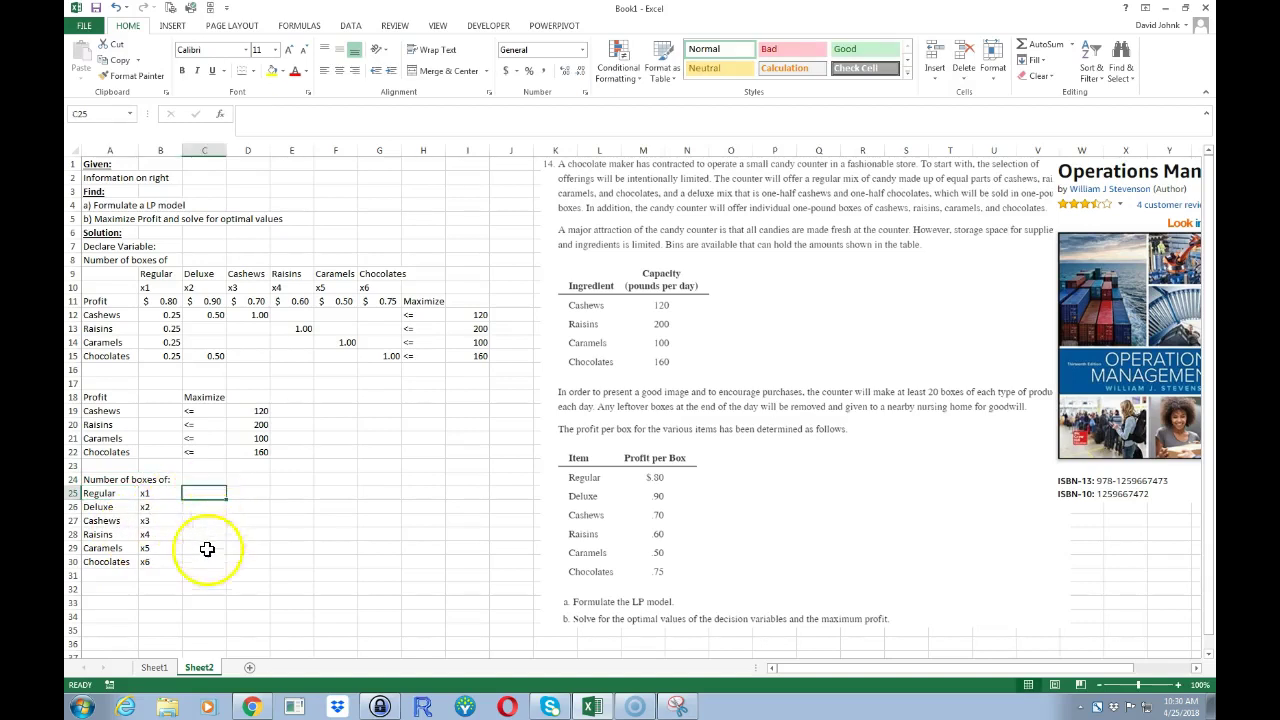
{"action": "type", "text": "5"}
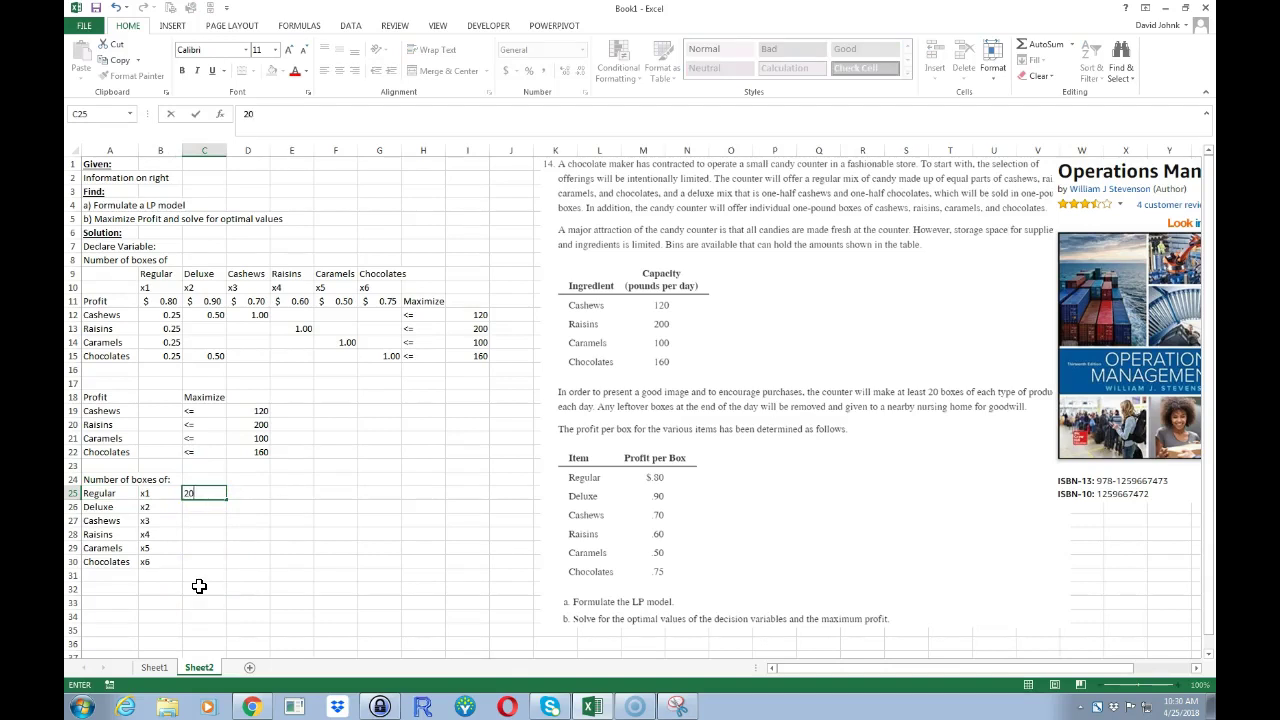
{"action": "key", "text": "Return"}
Enter 25 as the Regular box quantity in C25 and fill it down to C30 for all six variables
{"action": "left_click", "coordinate": [204, 496]}
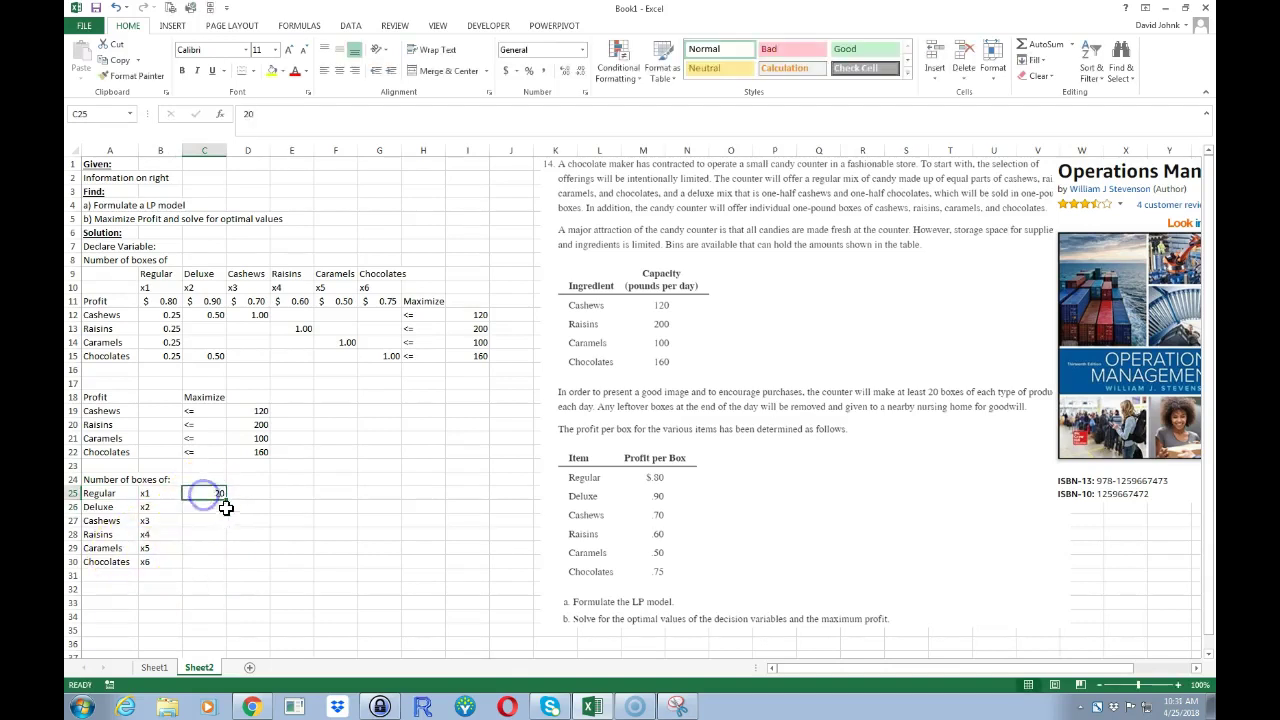
{"action": "left_click", "coordinate": [208, 507]}
{"action": "type", "text": "25"}
{"action": "key", "text": "Return"}
{"action": "left_click", "coordinate": [212, 491]}
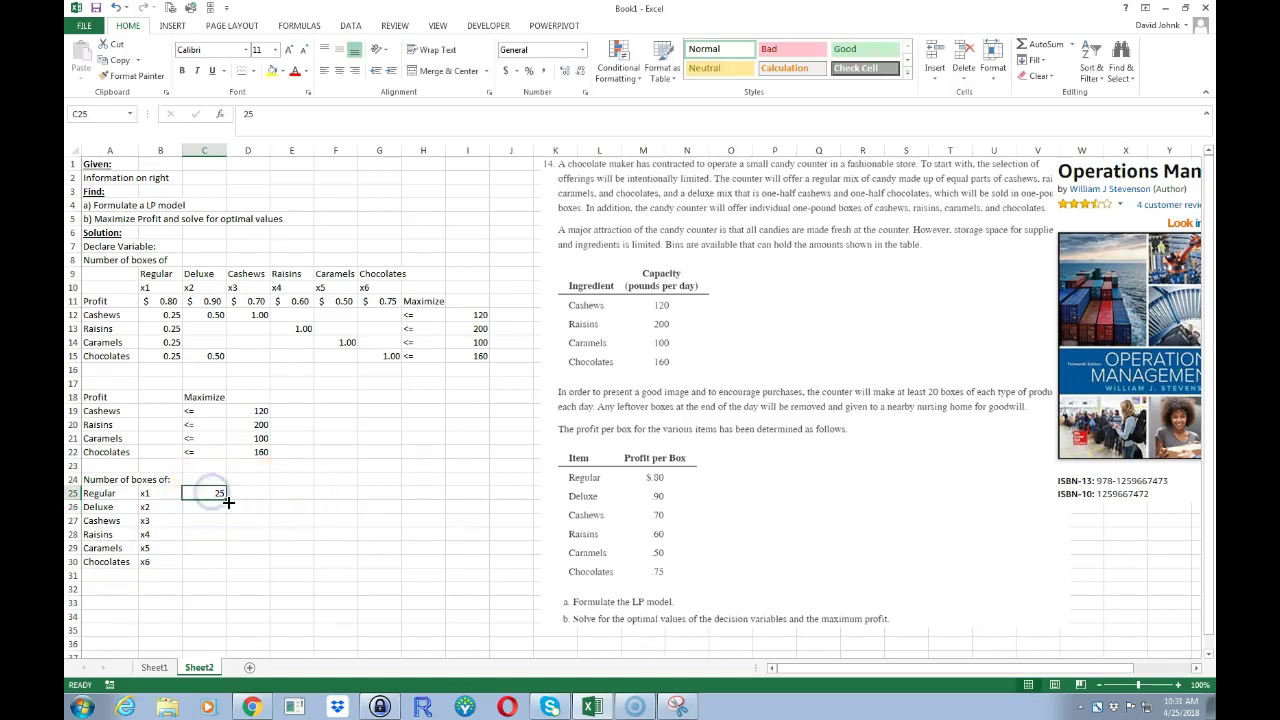
{"action": "left_click_drag", "start_coordinate": [227, 502], "coordinate": [229, 563]}
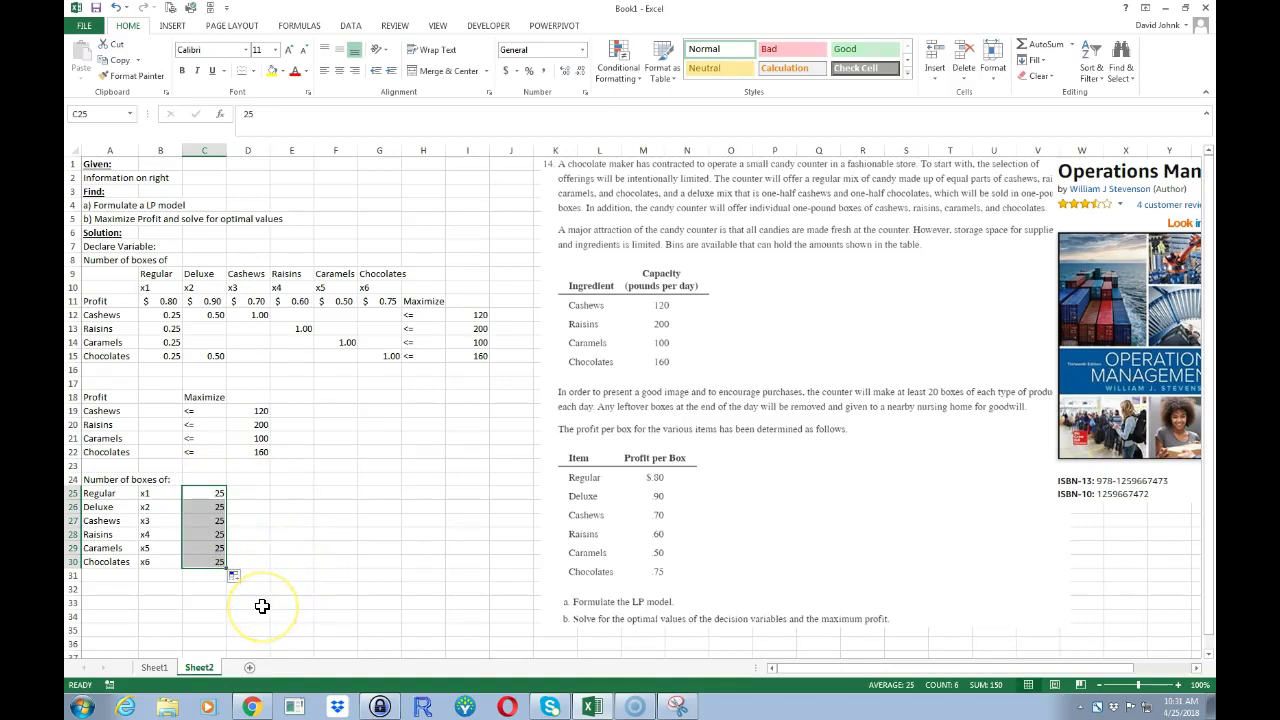
Enter the unit label "boxes" in D25 and fill it down to D30 beside the quantities
{"action": "left_click", "coordinate": [222, 604]}
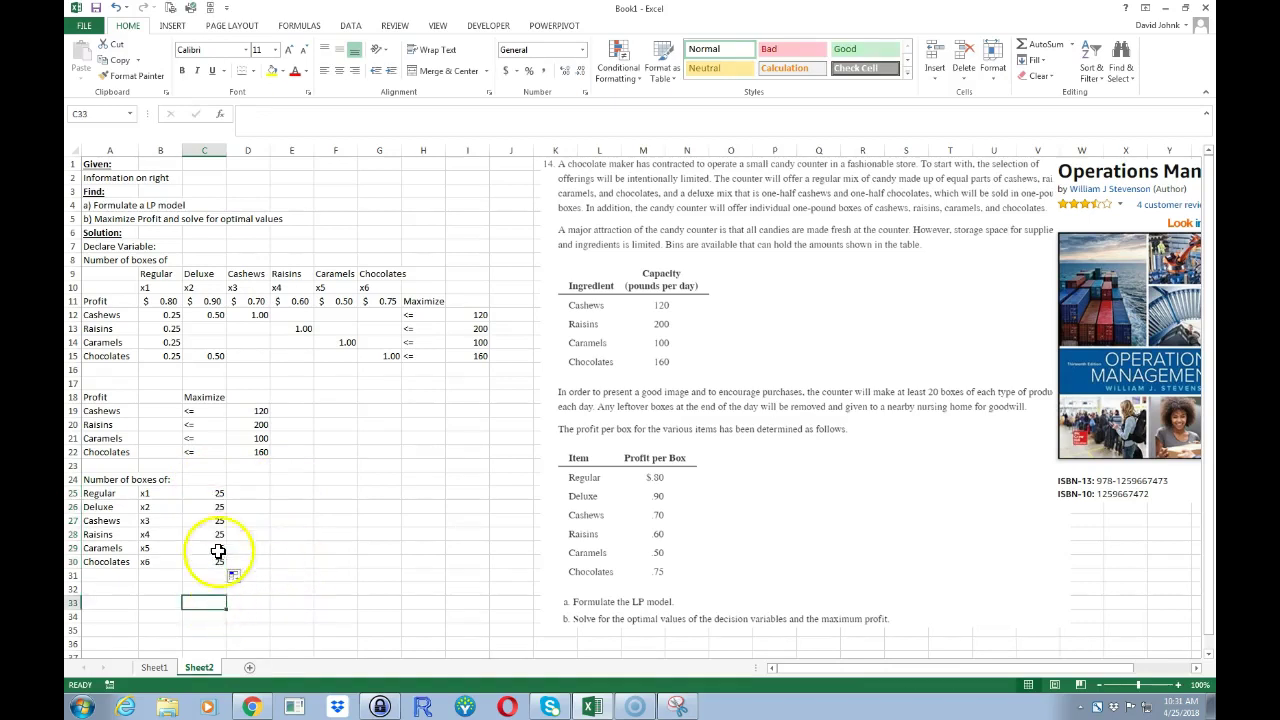
{"action": "left_click_drag", "start_coordinate": [213, 491], "coordinate": [216, 560]}
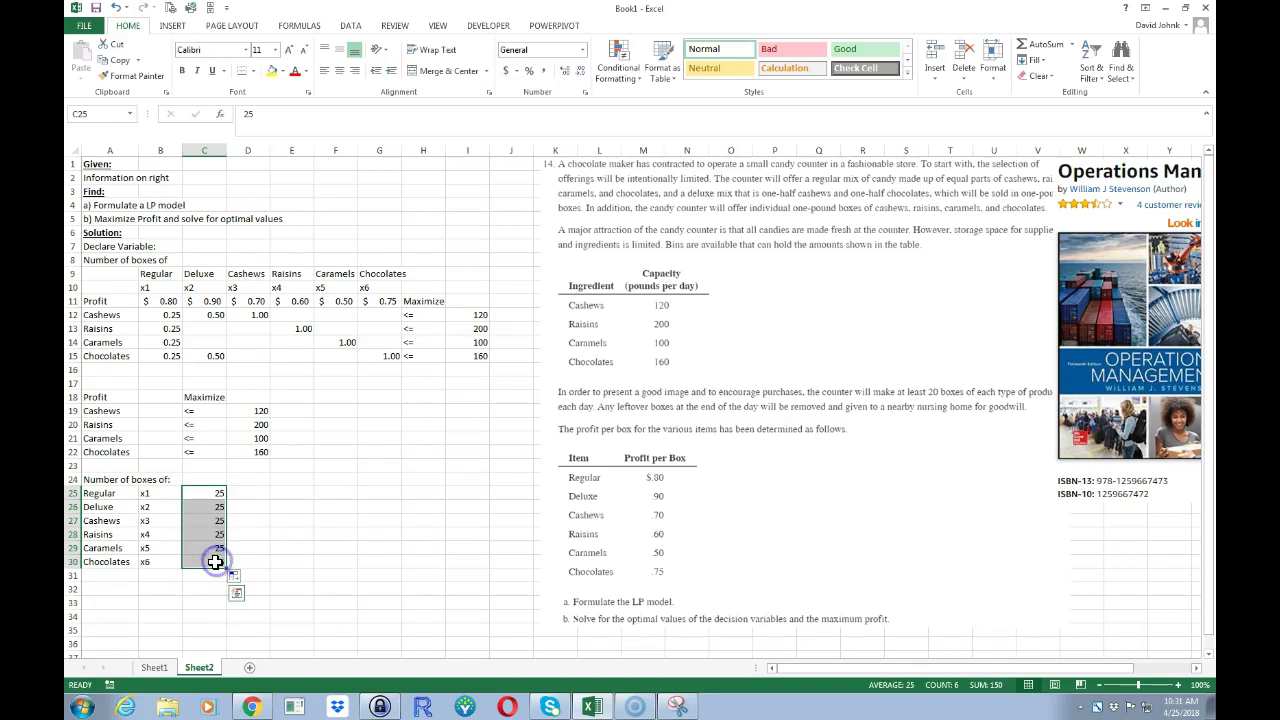
{"action": "left_click", "coordinate": [255, 493]}
{"action": "type", "text": "boxes"}
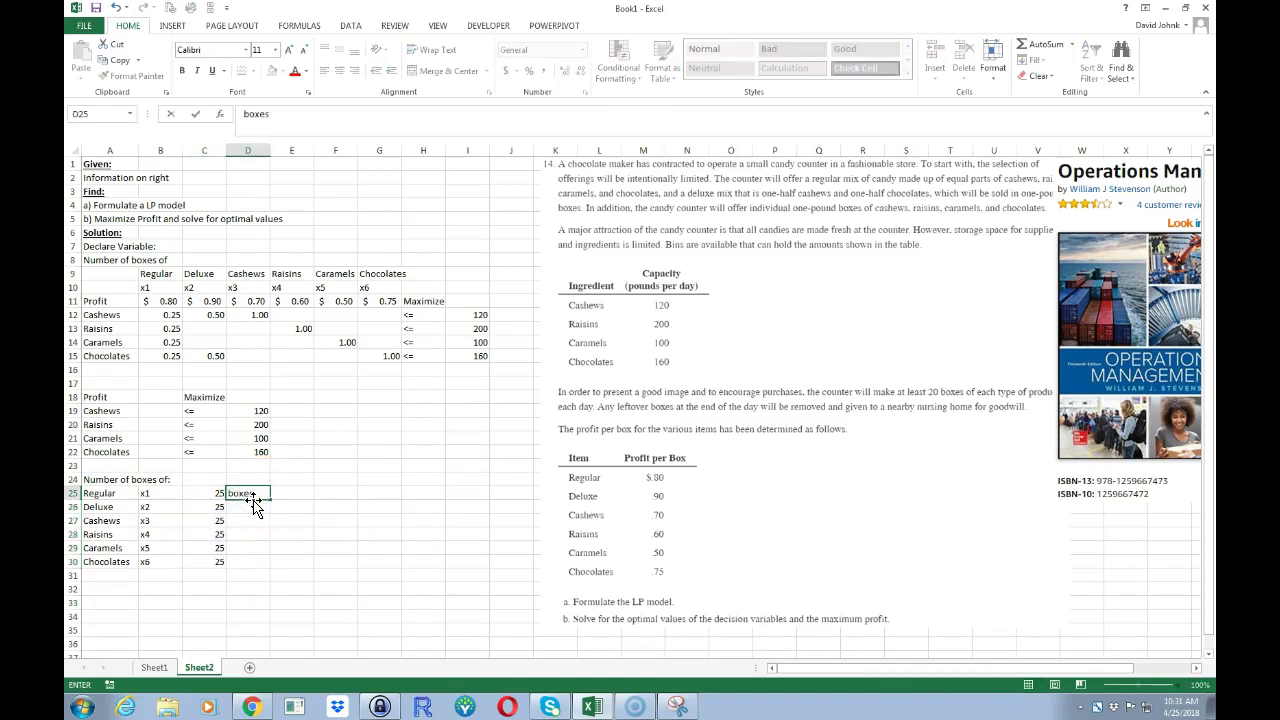
{"action": "key", "text": "Return"}
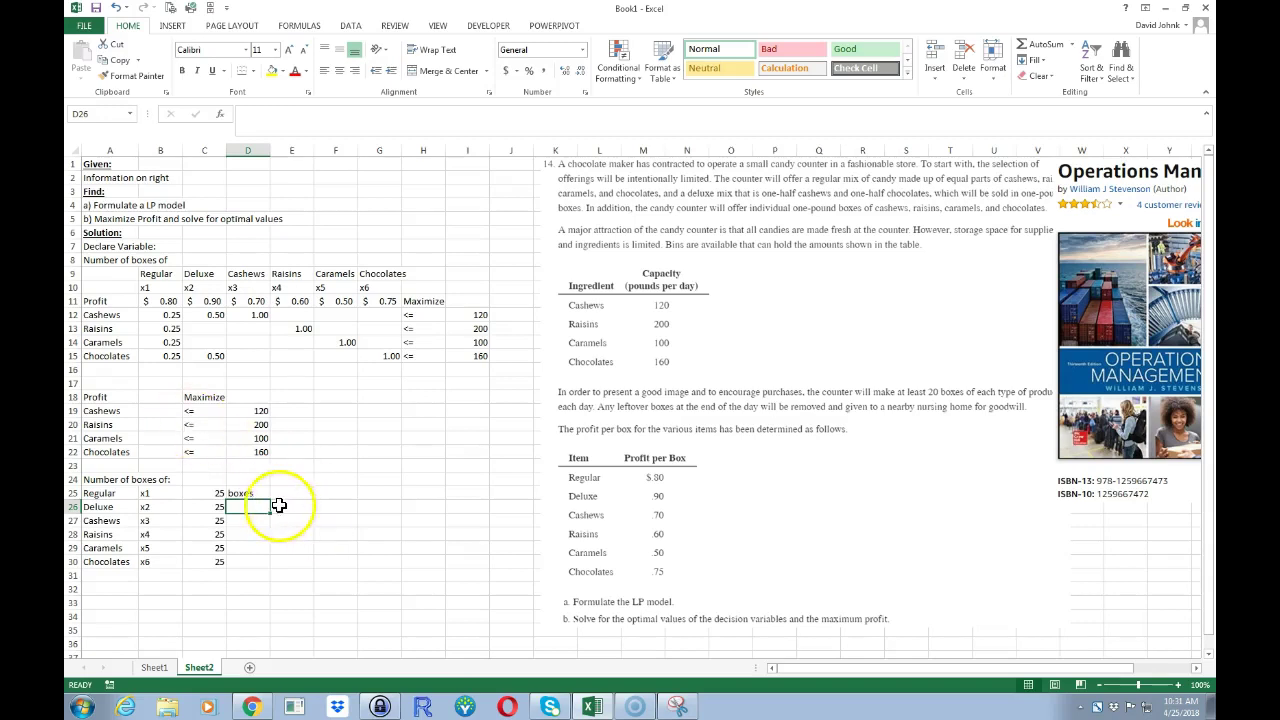
{"action": "left_click", "coordinate": [264, 492]}
{"action": "left_click_drag", "start_coordinate": [270, 499], "coordinate": [272, 569]}
{"action": "left_click", "coordinate": [236, 603]}
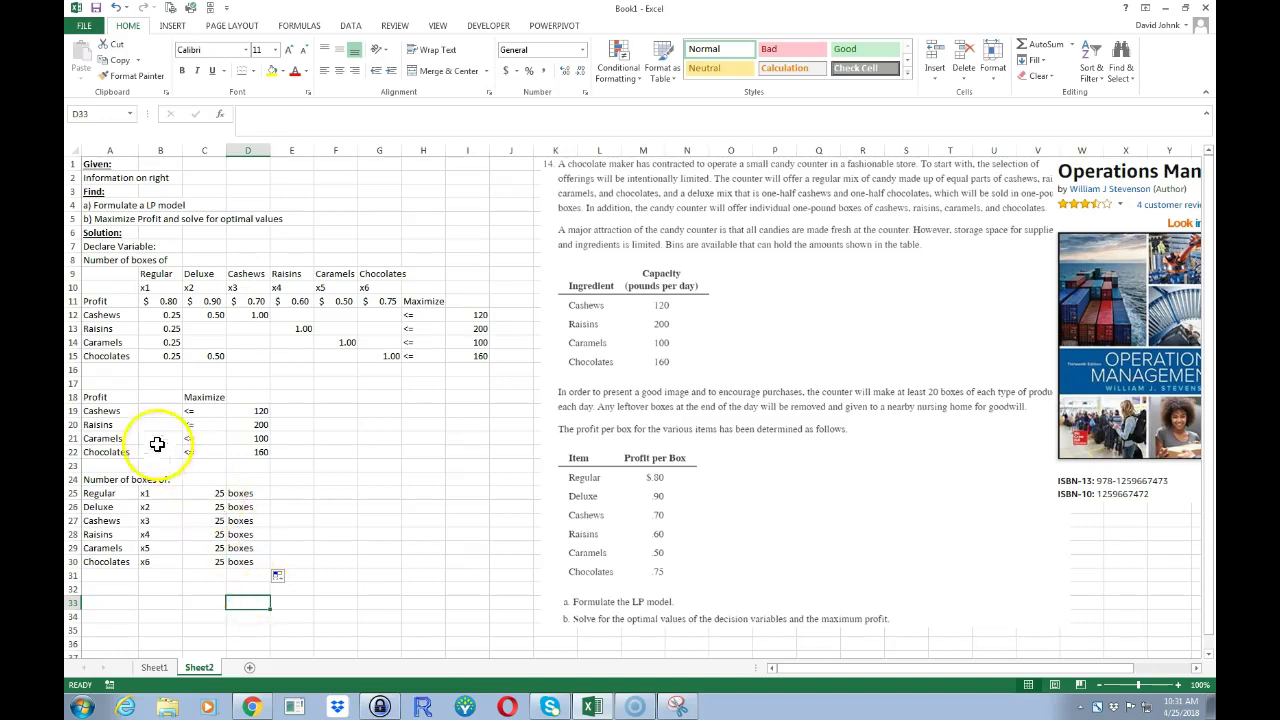
Enter the array formula =MMULT(B11:G15,C25:C30) across B18:B22 to calculate the profit and ingredient usage
{"action": "left_click_drag", "start_coordinate": [160, 398], "coordinate": [160, 448]}
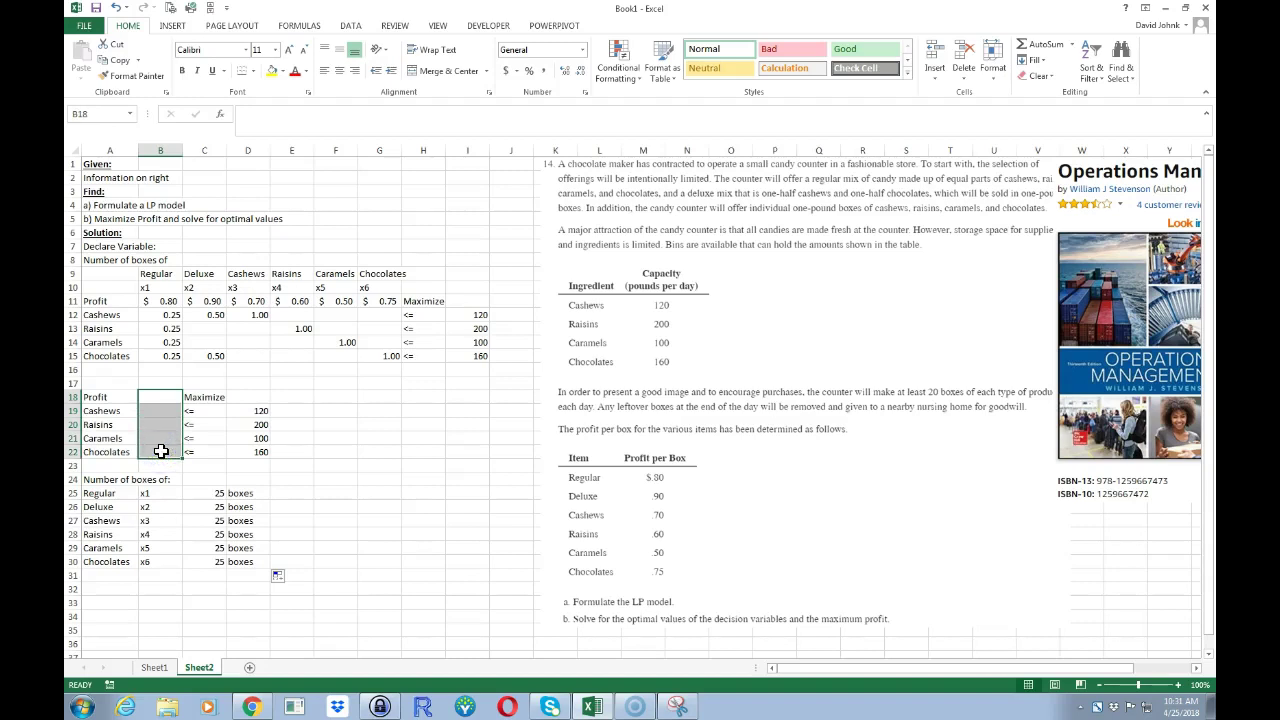
{"action": "type", "text": "=m"}
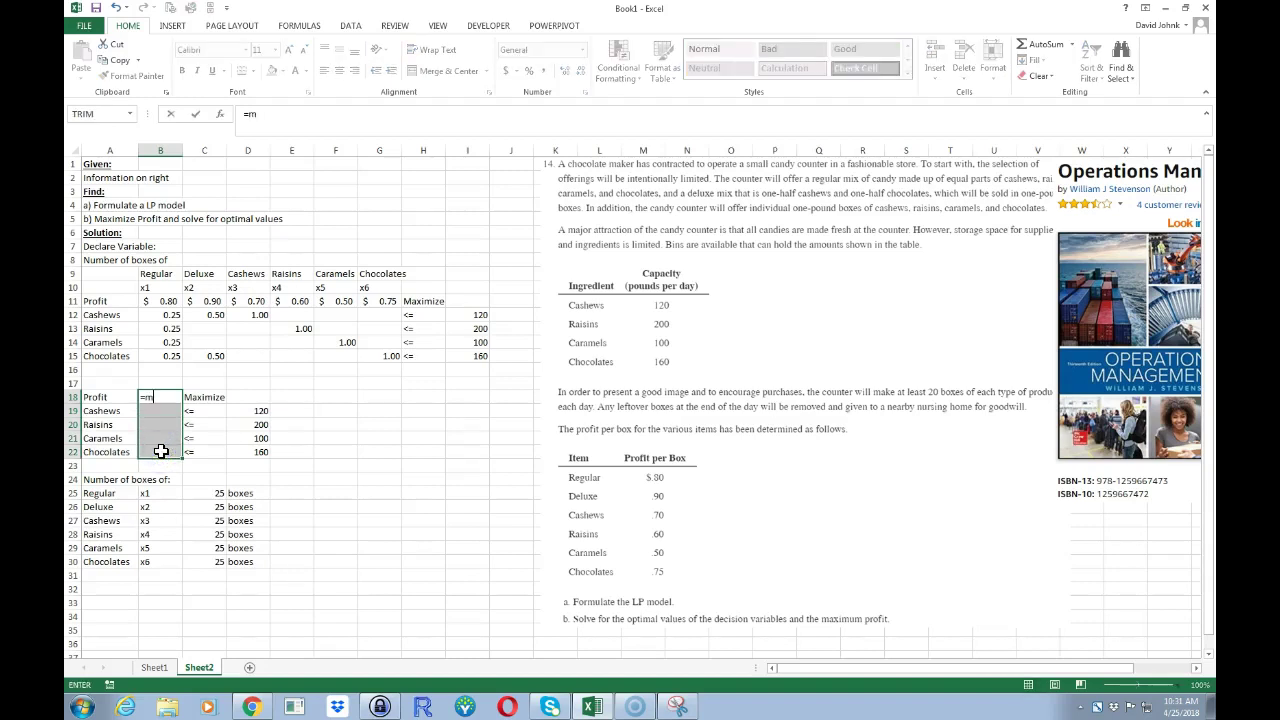
{"action": "type", "text": "mult("}
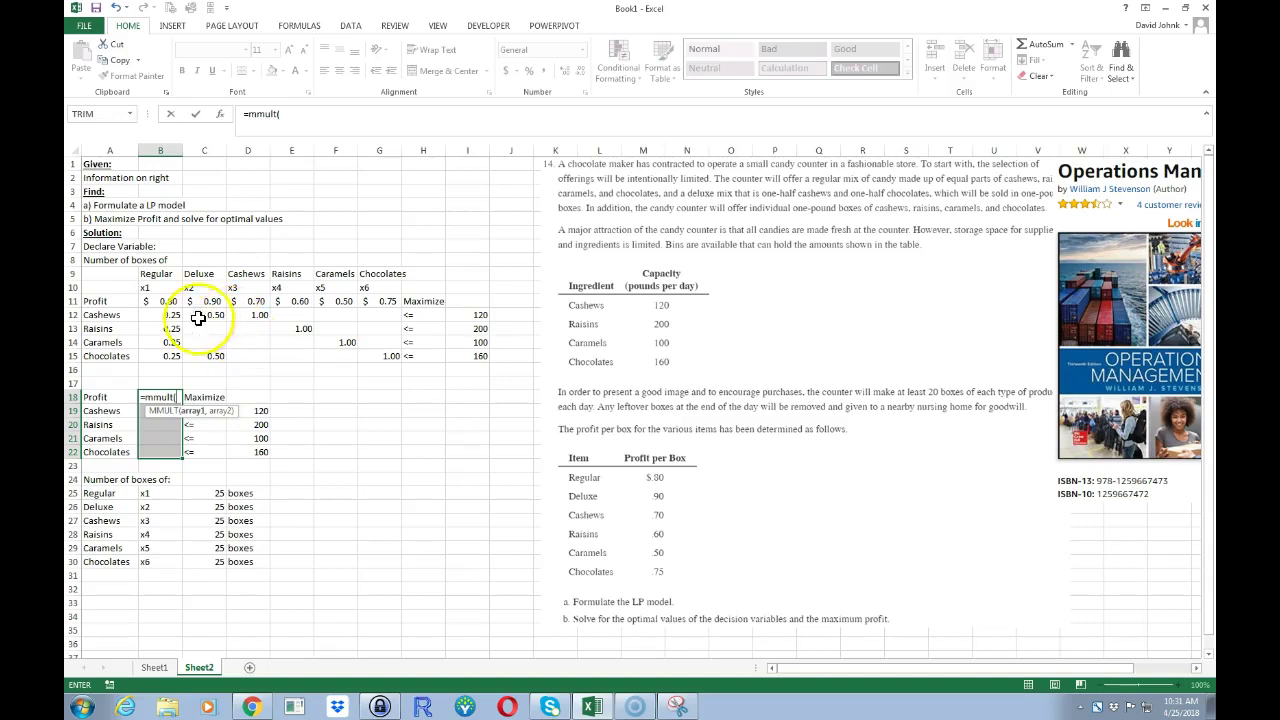
{"action": "left_click_drag", "start_coordinate": [158, 300], "coordinate": [362, 356]}
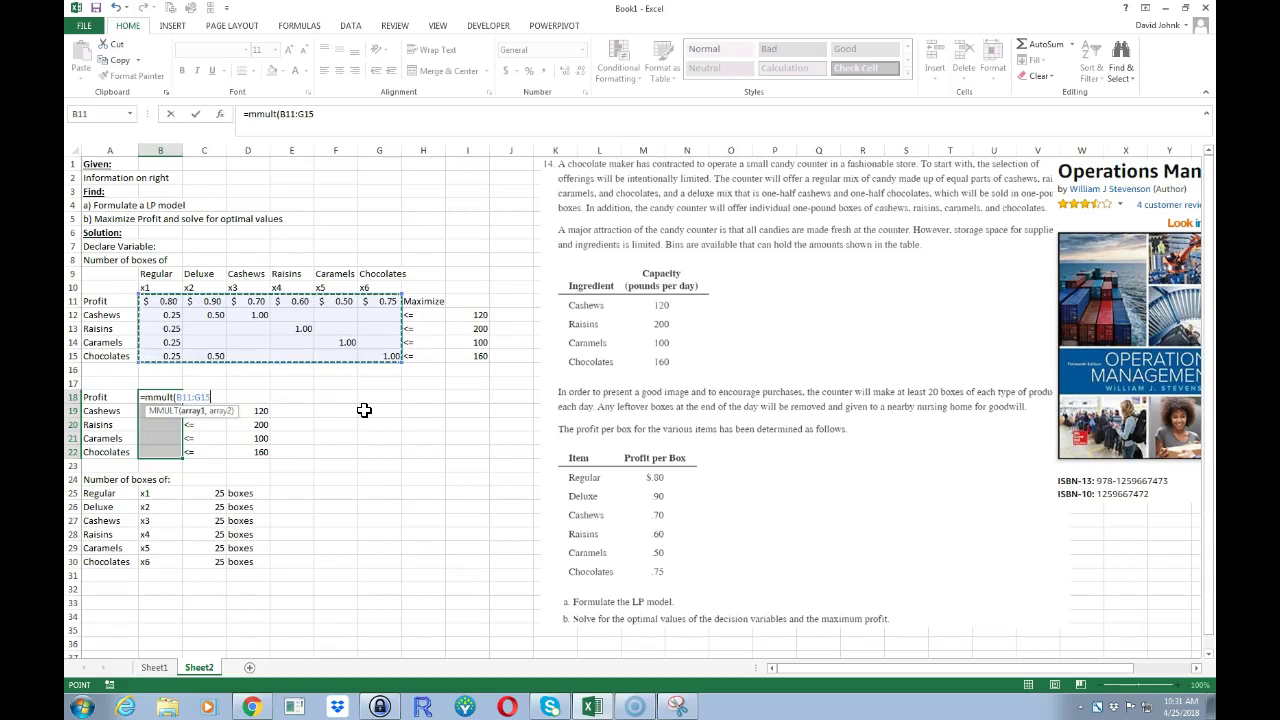
{"action": "type", "text": ","}
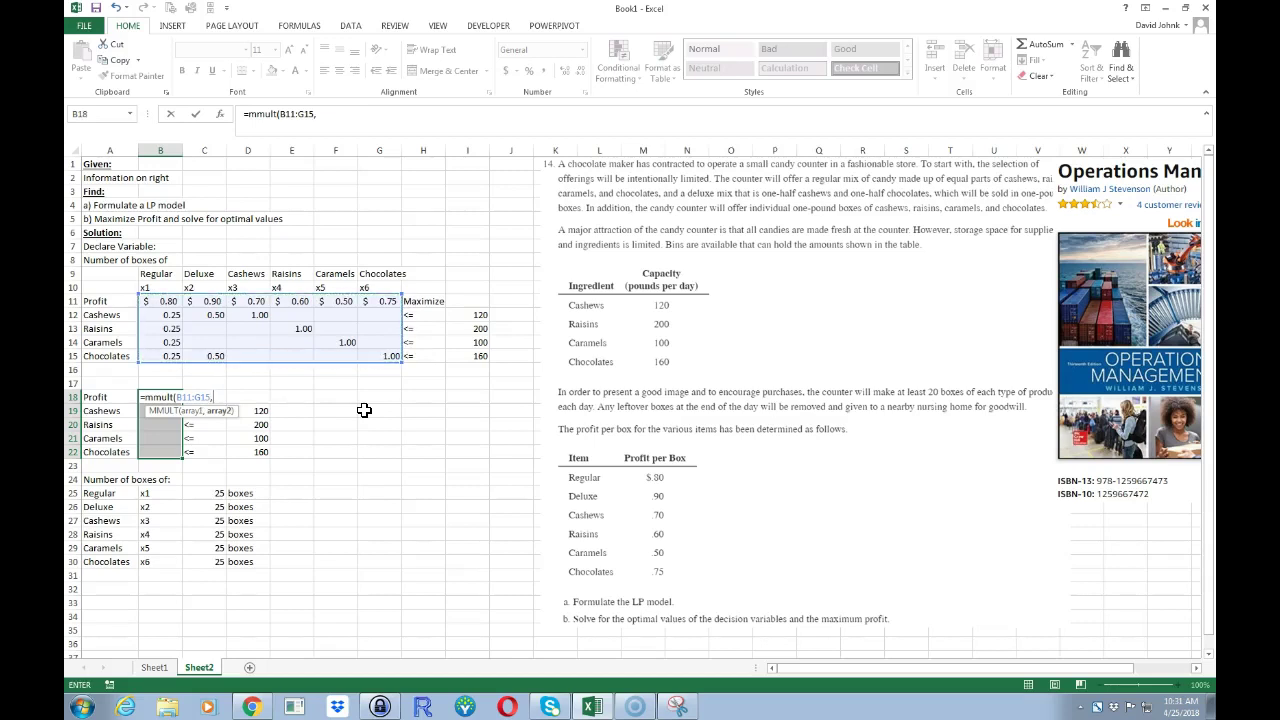
{"action": "left_click_drag", "start_coordinate": [205, 493], "coordinate": [205, 558]}
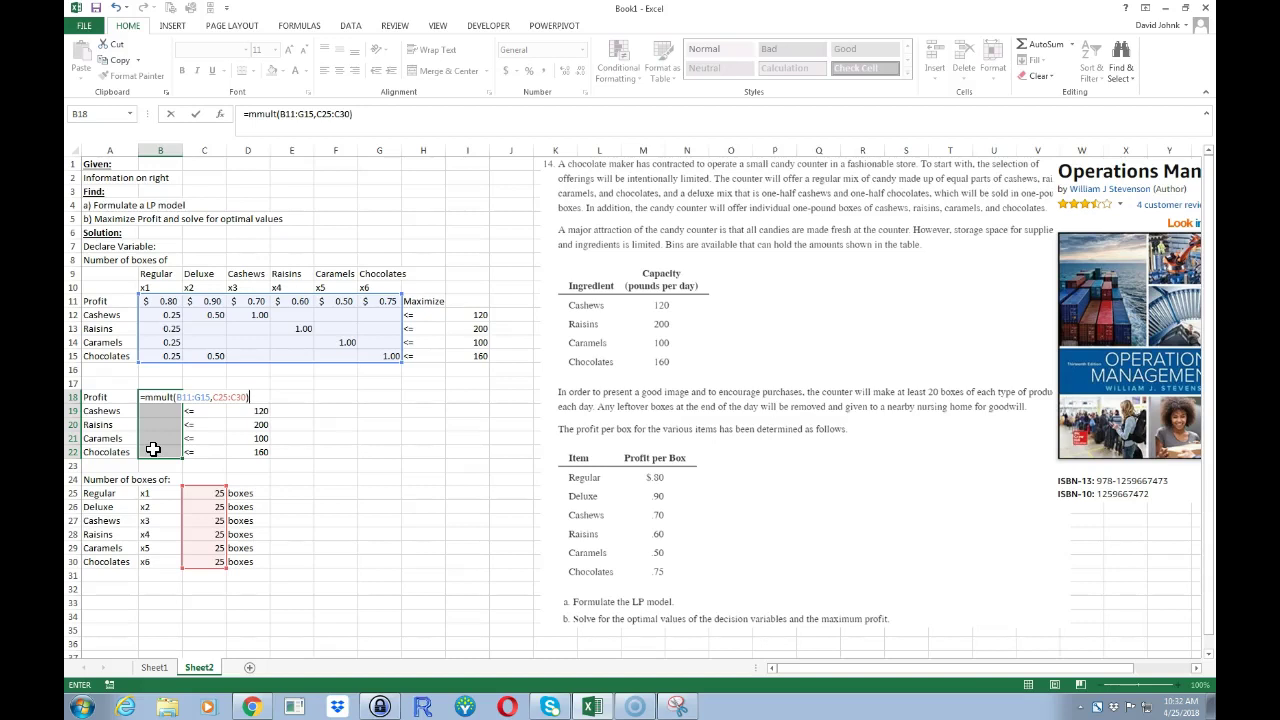
{"action": "key", "text": "ctrl+shift+Return"}
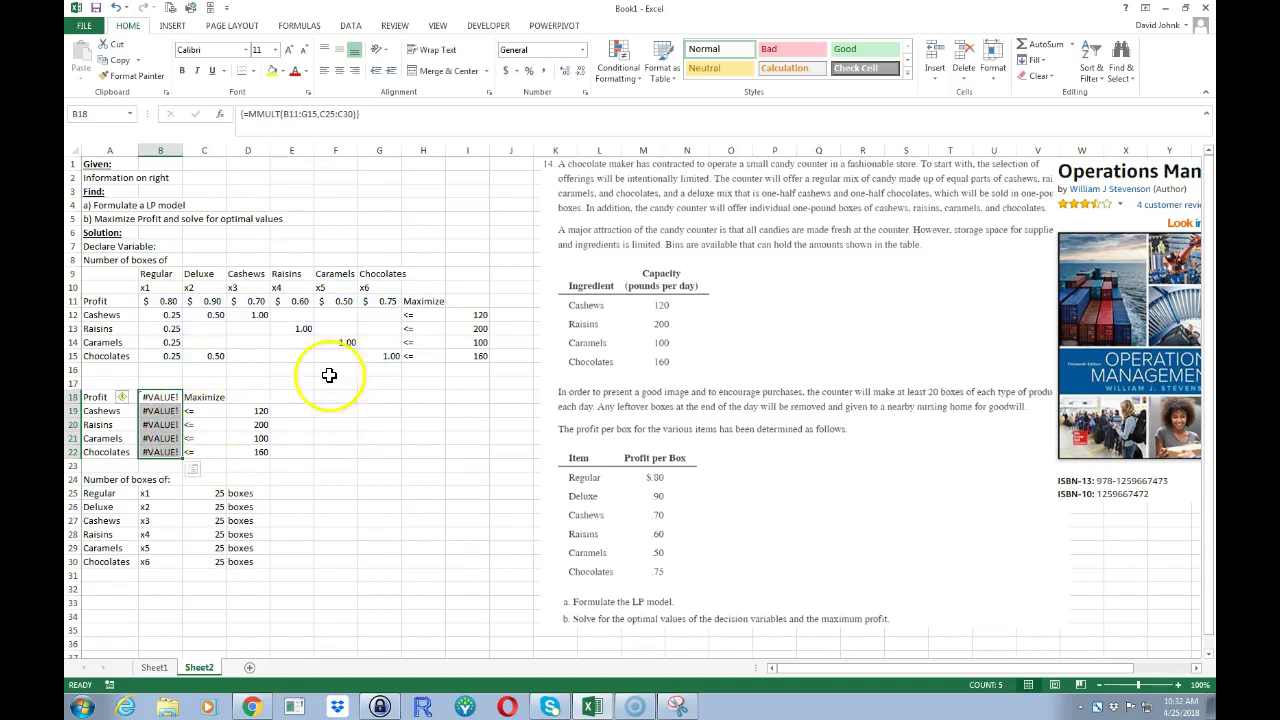
Fill every blank coefficient cell in the ingredient rows of B12:G15 with 0
{"action": "left_click", "coordinate": [297, 314]}
{"action": "type", "text": "0"}
{"action": "key", "text": "Tab"}
{"action": "type", "text": "0"}
{"action": "key", "text": "Tab"}
{"action": "type", "text": "0"}
{"action": "key", "text": "Down"}
{"action": "type", "text": "0"}
{"action": "key", "text": "Left"}
{"action": "type", "text": "0"}
{"action": "key", "text": "Down"}
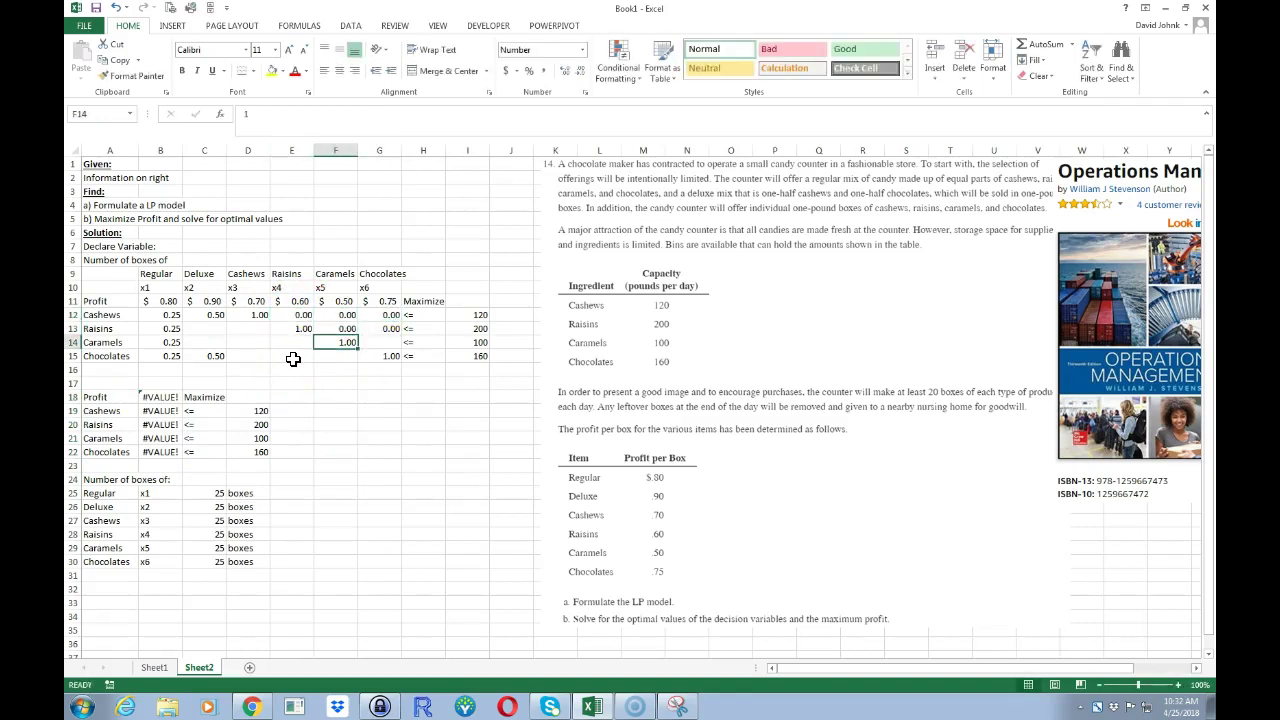
{"action": "key", "text": "Right"}
{"action": "type", "text": "0"}
{"action": "key", "text": "Down"}
{"action": "key", "text": "Left"}
{"action": "type", "text": "0"}
{"action": "key", "text": "Left"}
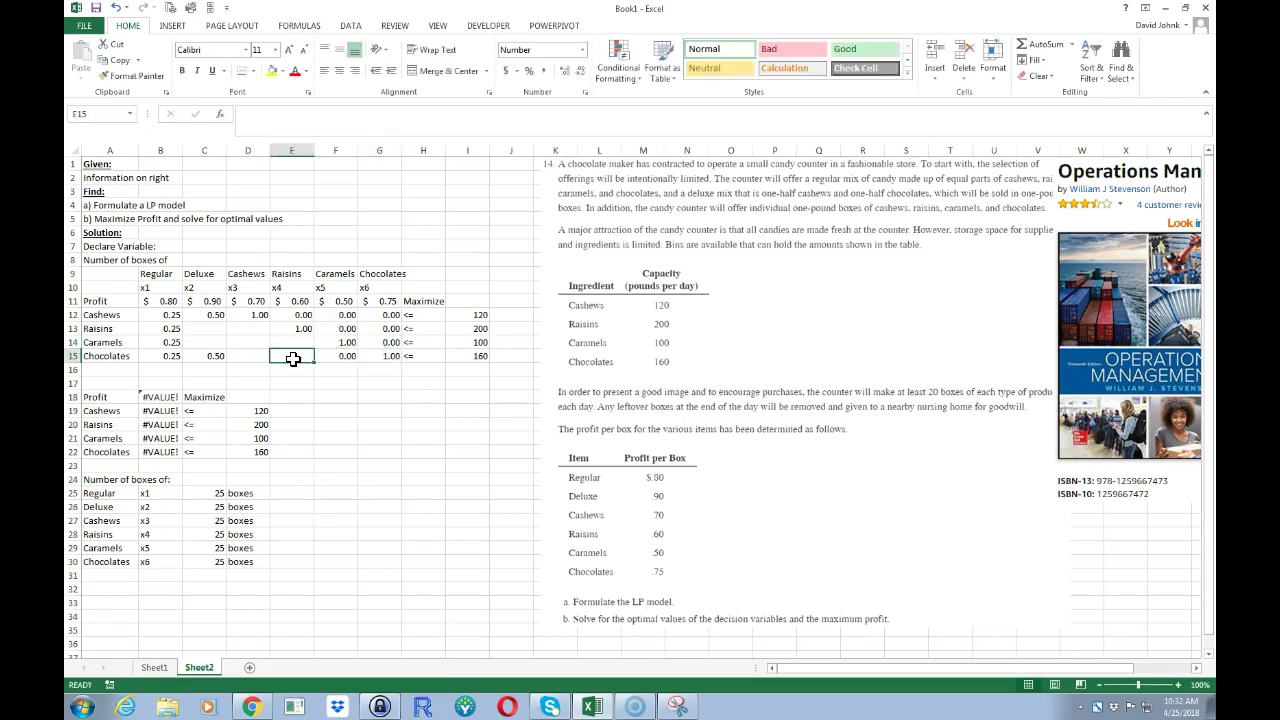
{"action": "type", "text": "0"}
{"action": "key", "text": "Left"}
{"action": "type", "text": "0"}
{"action": "key", "text": "Up"}
{"action": "type", "text": "0"}
{"action": "key", "text": "Left"}
{"action": "type", "text": "0"}
{"action": "key", "text": "Up"}
{"action": "type", "text": "0"}
{"action": "key", "text": "Right"}
{"action": "type", "text": "0"}
{"action": "key", "text": "Down"}
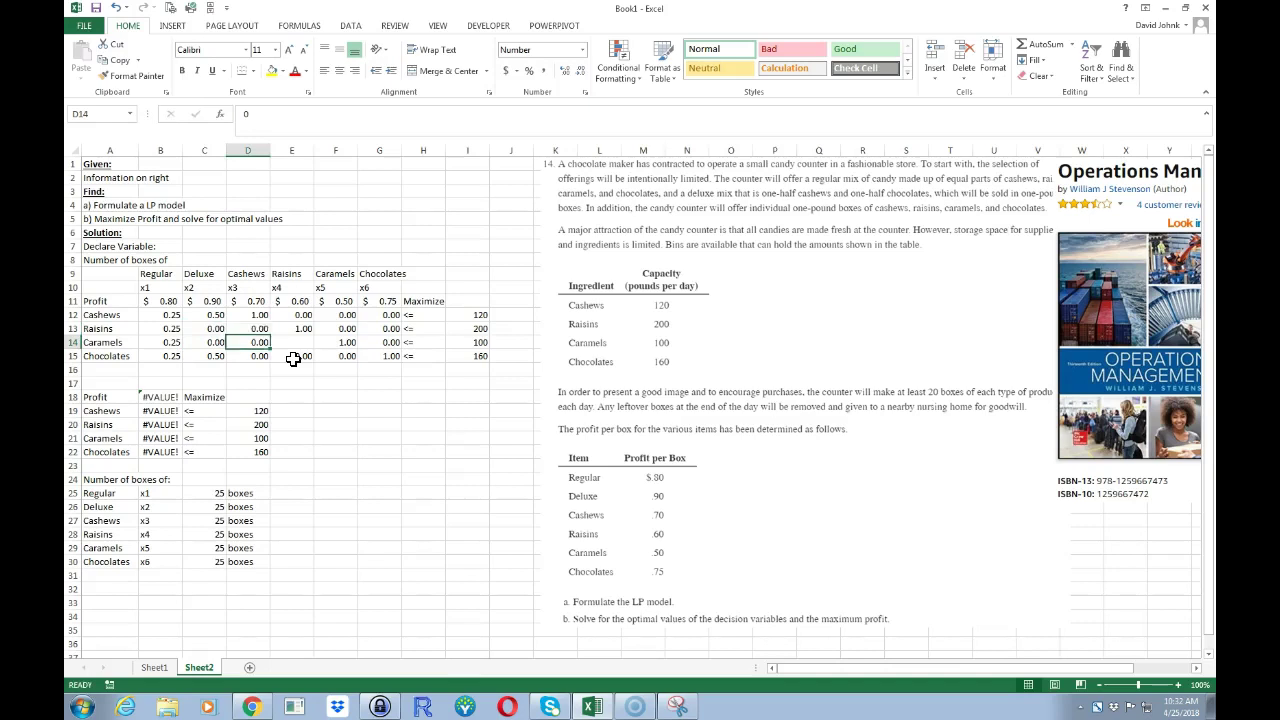
{"action": "key", "text": "Right"}
{"action": "type", "text": "0"}
{"action": "key", "text": "Down"}
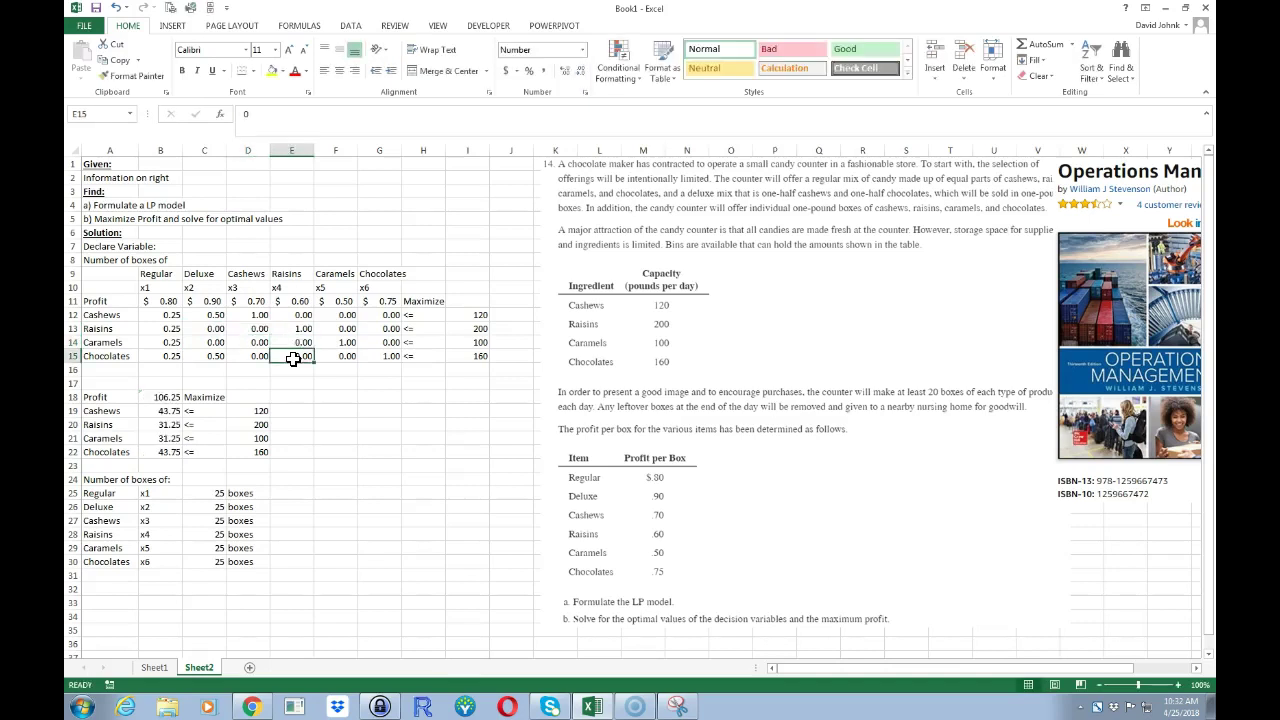
Set the Regular box quantity in C25 to 2 and fill it down to C30 for all six variables
{"action": "left_click_drag", "start_coordinate": [165, 397], "coordinate": [157, 455]}
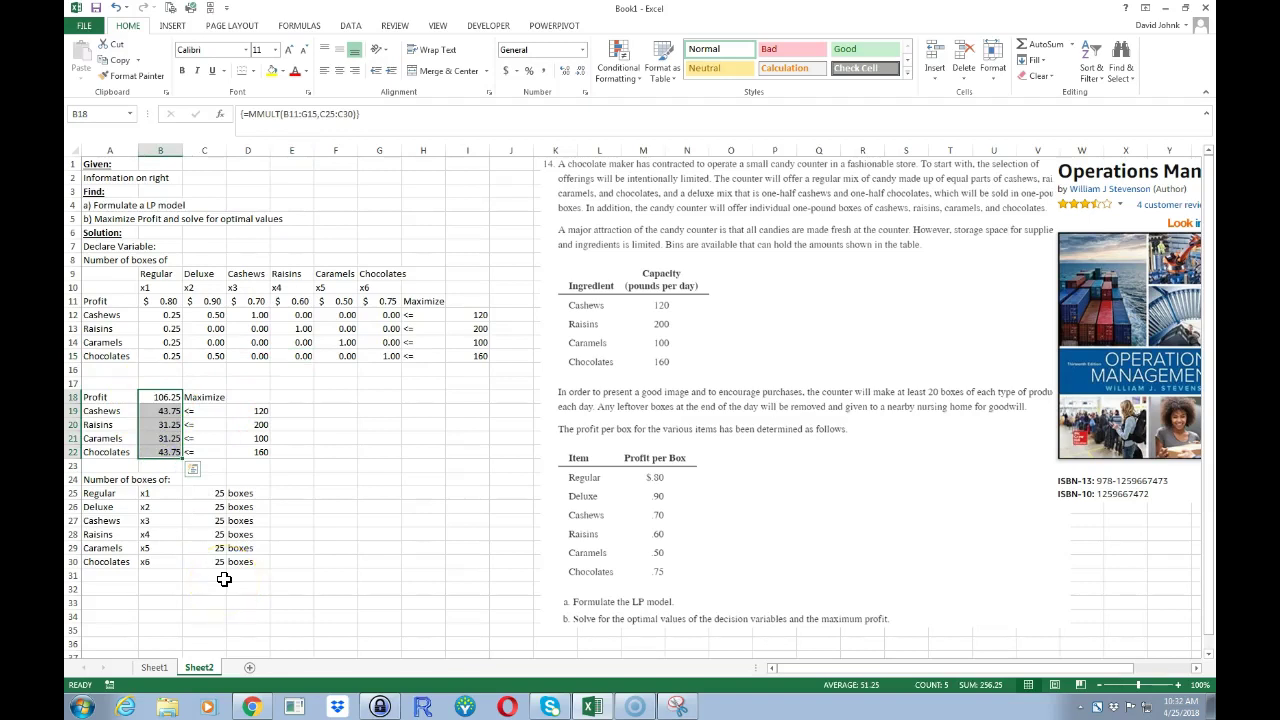
{"action": "left_click", "coordinate": [207, 492]}
{"action": "type", "text": "2"}
{"action": "key", "text": "Return"}
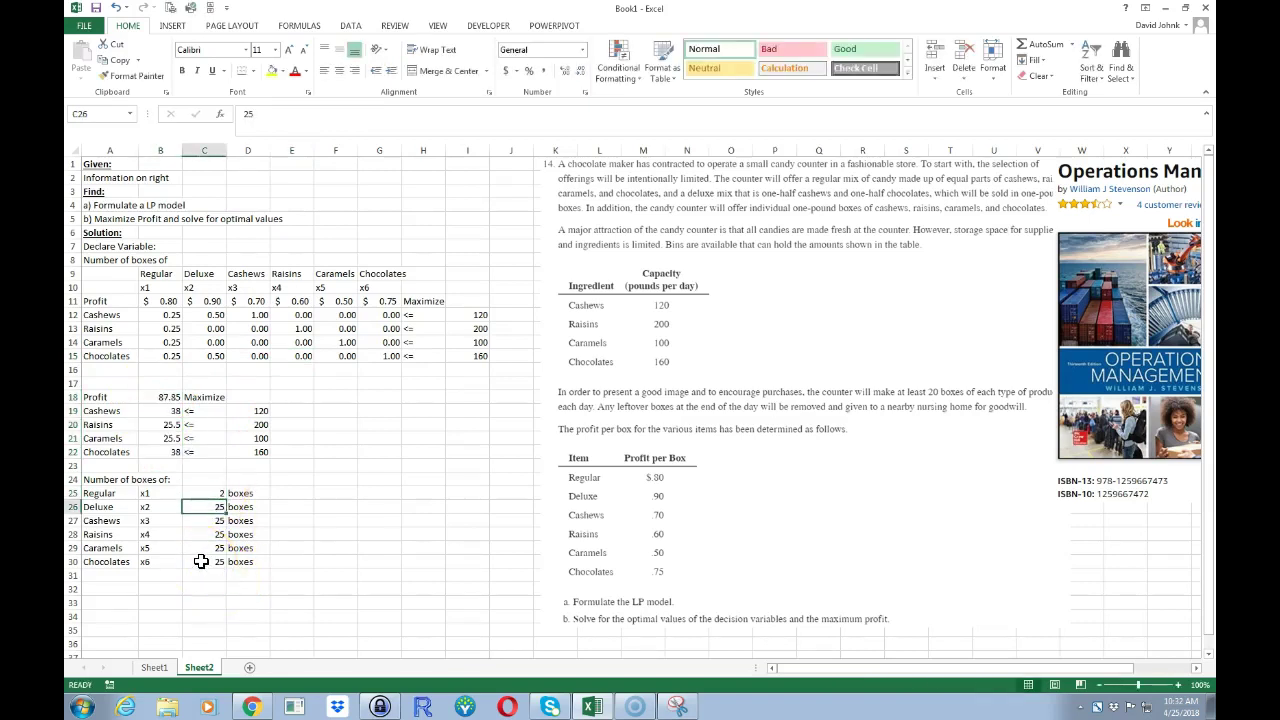
{"action": "left_click", "coordinate": [205, 493]}
{"action": "left_click_drag", "start_coordinate": [226, 500], "coordinate": [226, 568]}
{"action": "left_click_drag", "start_coordinate": [168, 398], "coordinate": [163, 450]}
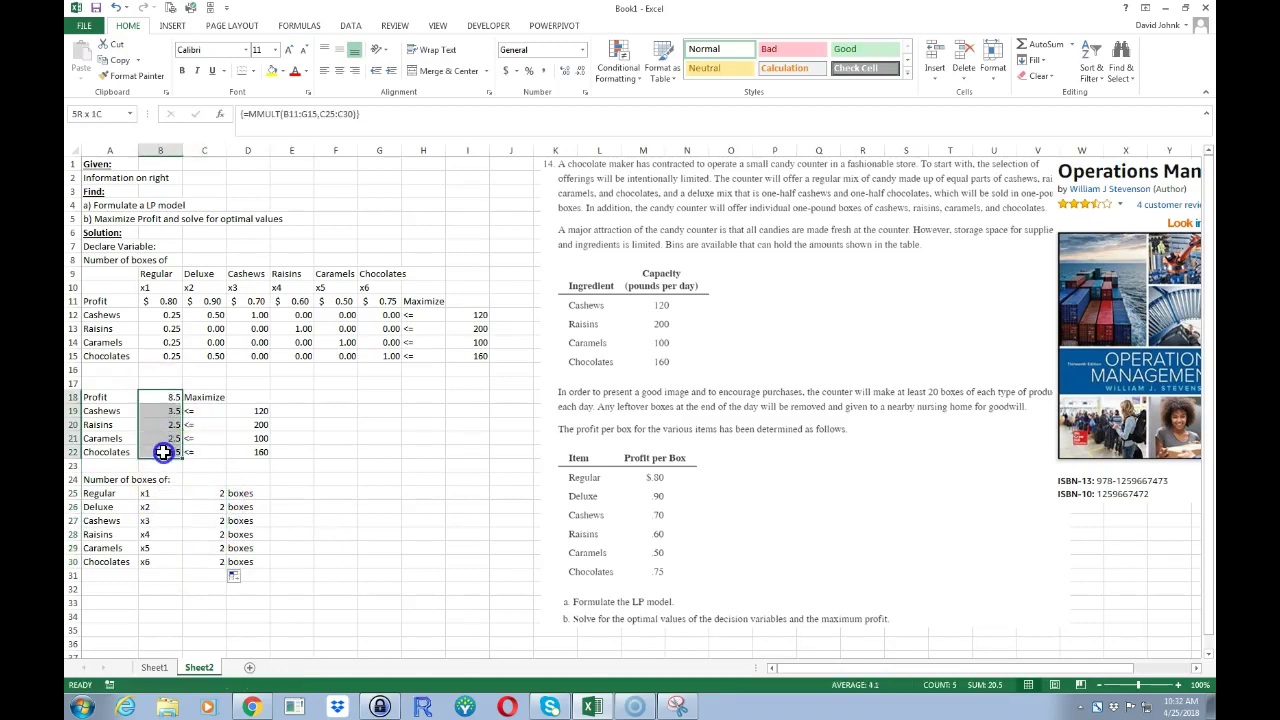
{"action": "left_click", "coordinate": [316, 506]}
{"action": "left_click_drag", "start_coordinate": [206, 492], "coordinate": [208, 563]}
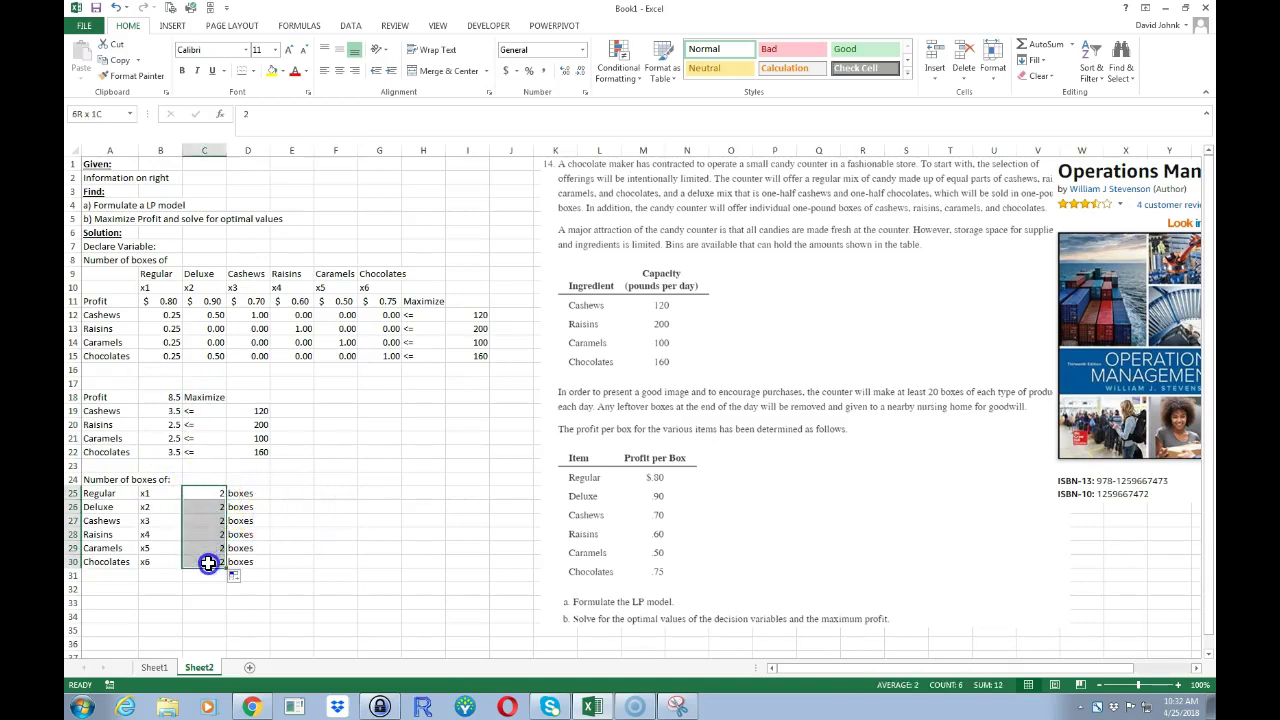
Apply the dollar accounting number format to the profit result in B18
{"action": "left_click", "coordinate": [163, 397]}
{"action": "left_click", "coordinate": [506, 71]}
{"action": "left_click", "coordinate": [373, 545]}
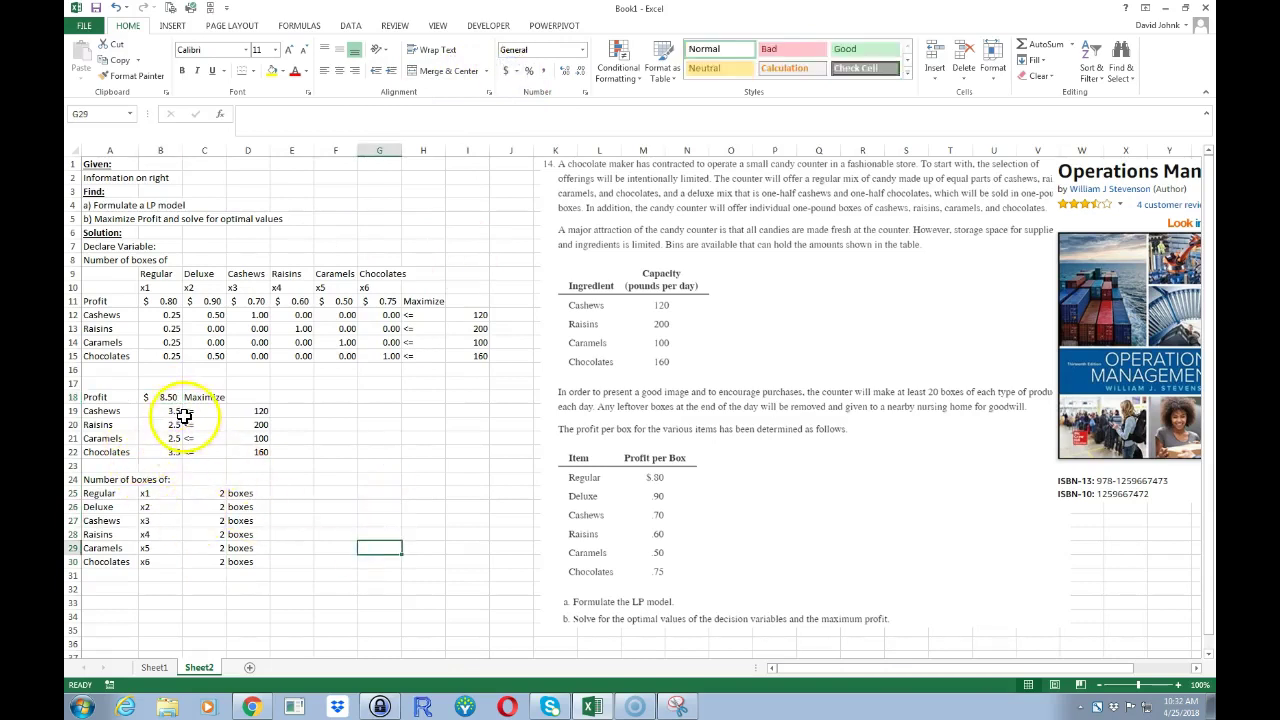
{"action": "left_click", "coordinate": [182, 486]}
{"action": "left_click_drag", "start_coordinate": [196, 494], "coordinate": [209, 562]}
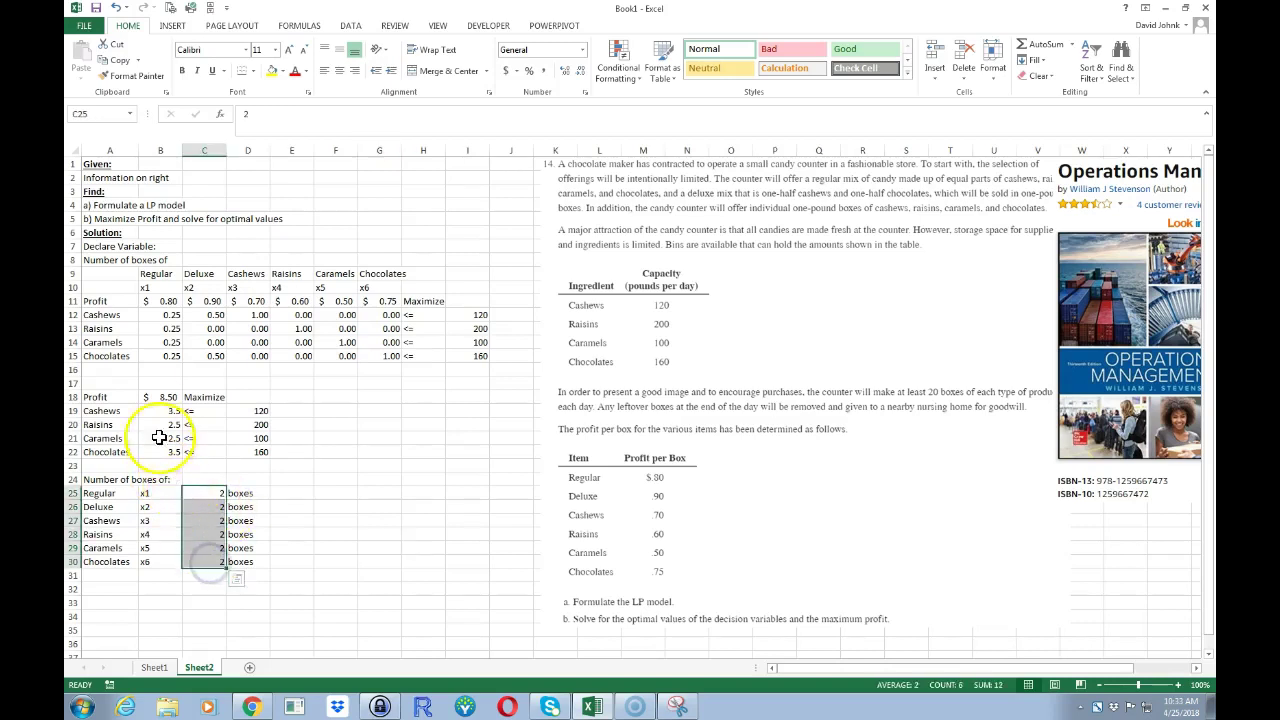
{"action": "left_click_drag", "start_coordinate": [161, 398], "coordinate": [258, 451]}
{"action": "left_click", "coordinate": [158, 397]}
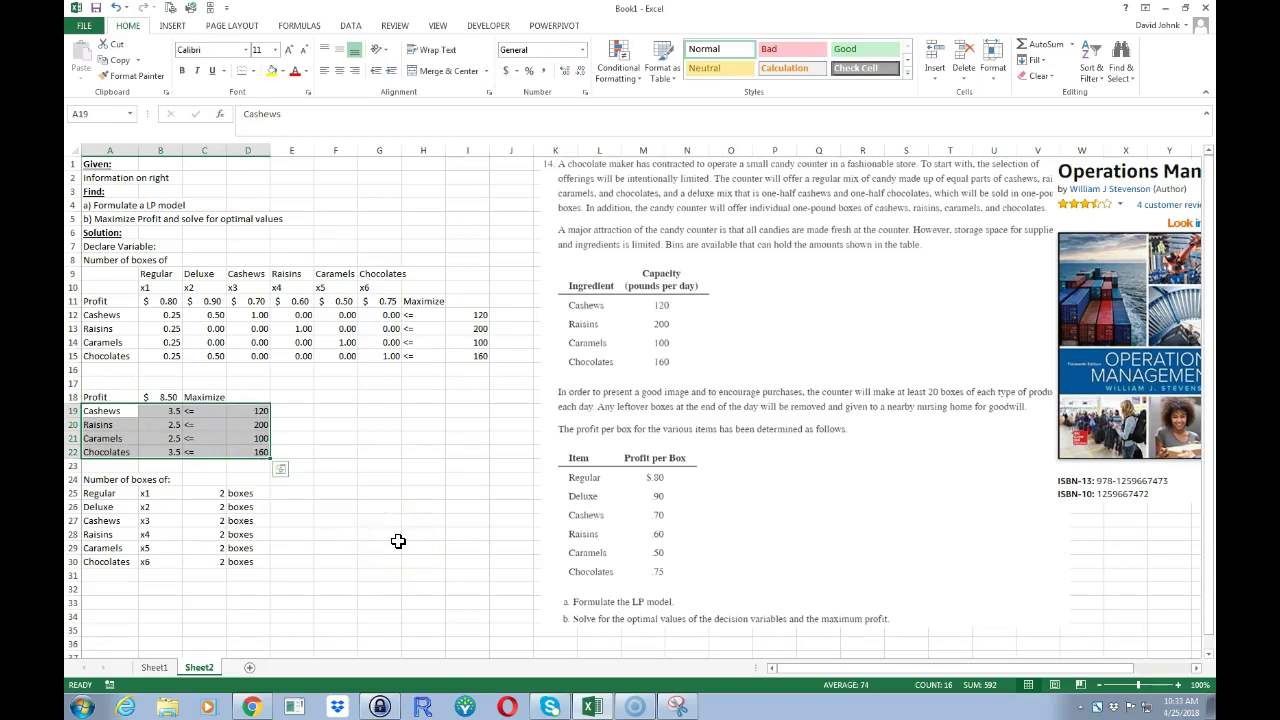
{"action": "left_click", "coordinate": [413, 466]}
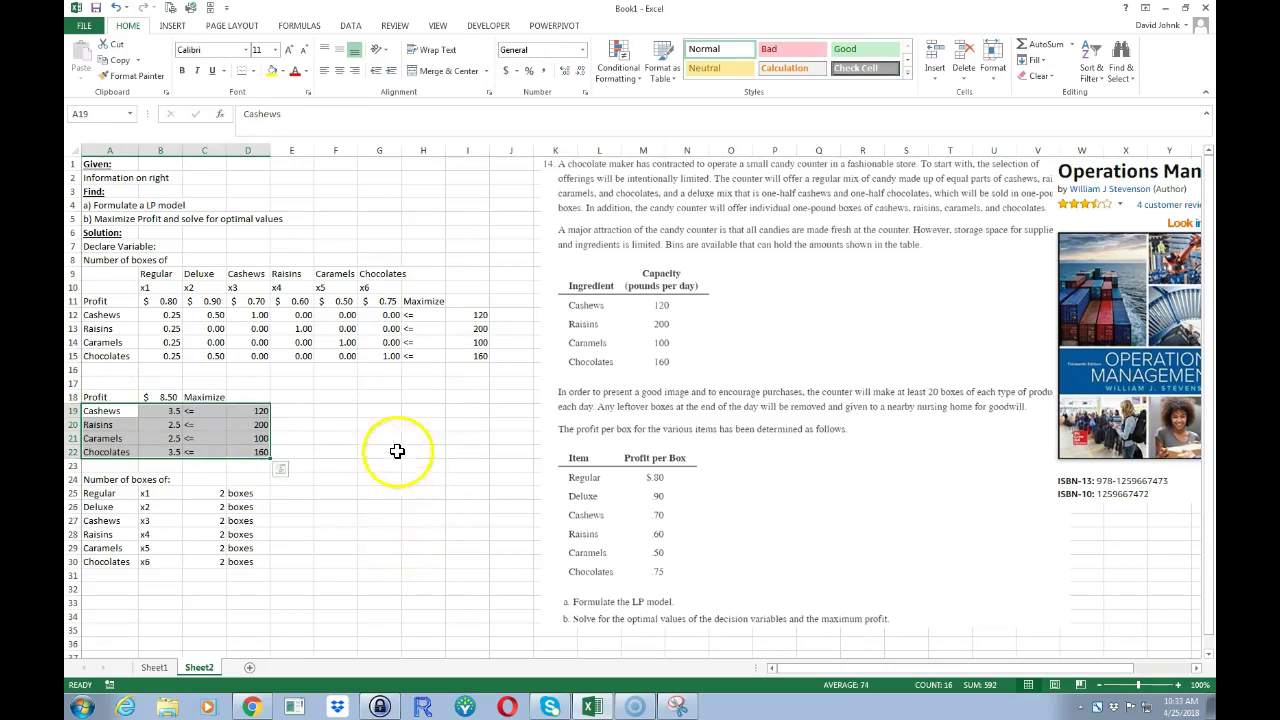
Shrink the problem statement picture slightly and reposition it beside the model, clear of the textbook image
{"action": "left_click", "coordinate": [380, 438]}
{"action": "left_click_drag", "start_coordinate": [528, 277], "coordinate": [499, 304]}
{"action": "left_click_drag", "start_coordinate": [513, 188], "coordinate": [711, 269]}
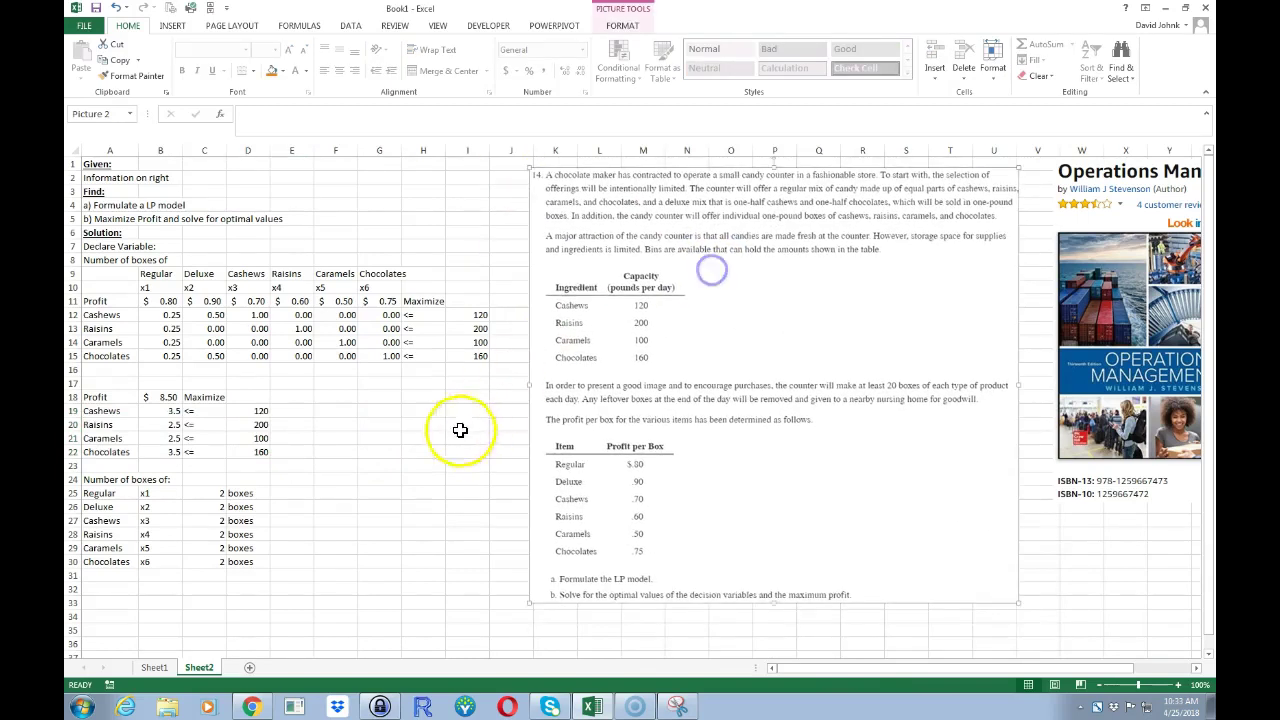
{"action": "left_click", "coordinate": [350, 25]}
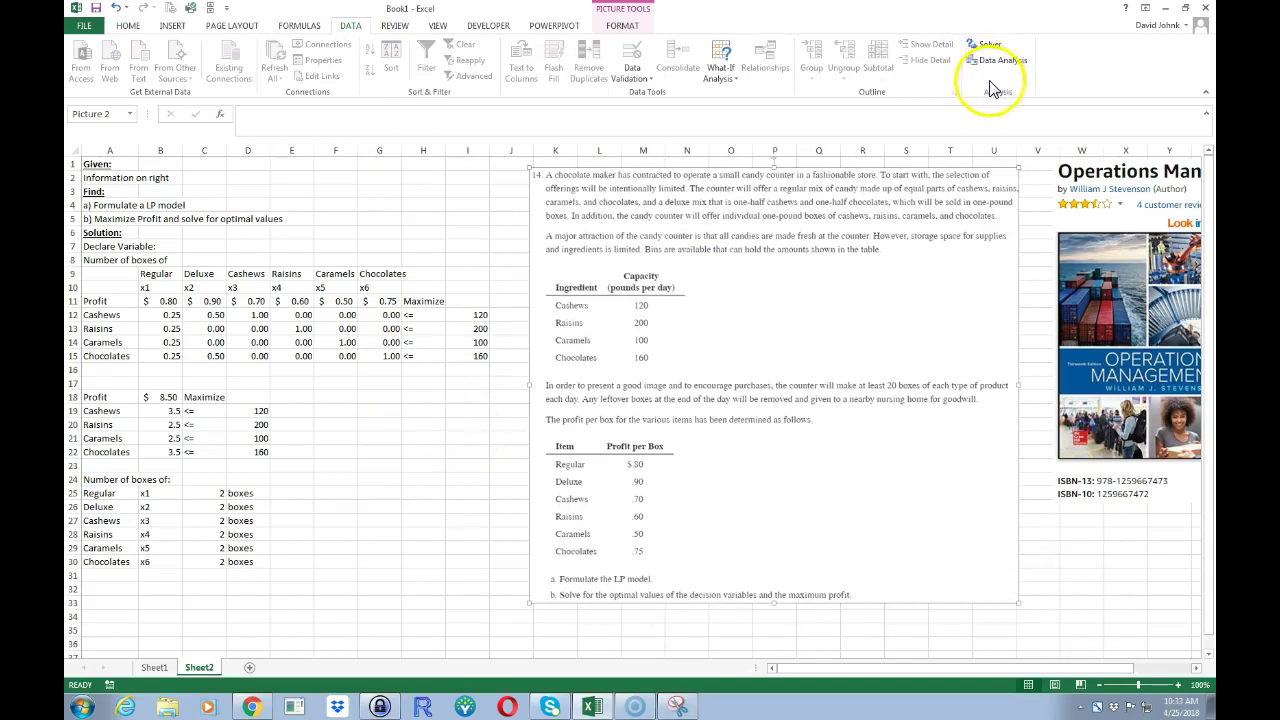
{"action": "left_click", "coordinate": [988, 46]}
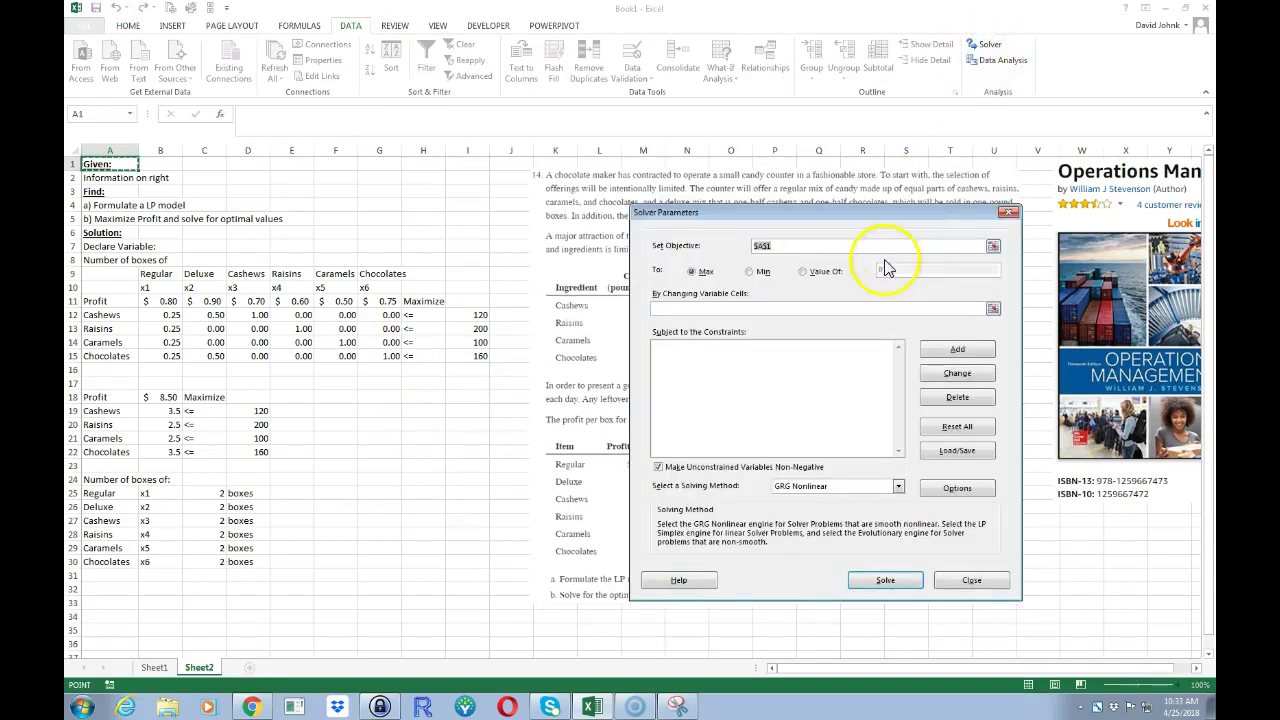
{"action": "left_click", "coordinate": [997, 580]}
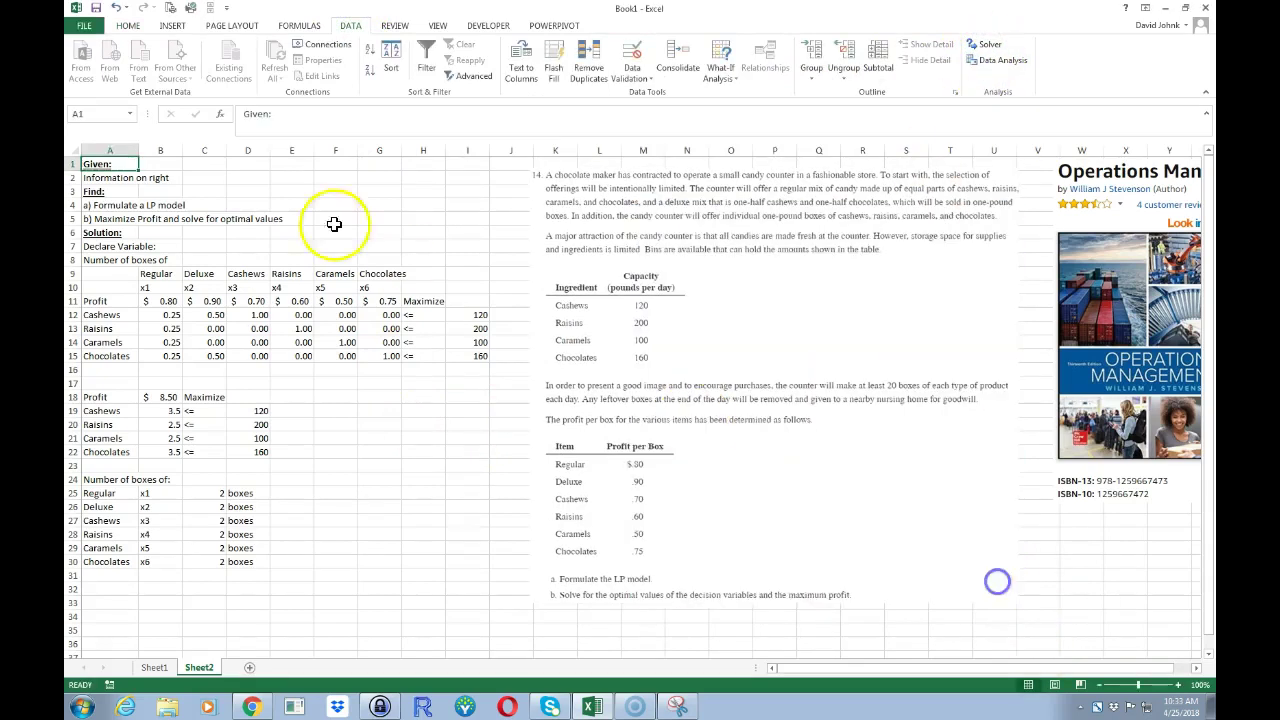
Check in the Excel Add-ins list of the program options whether the Solver Add-in is enabled
{"action": "left_click", "coordinate": [88, 28]}
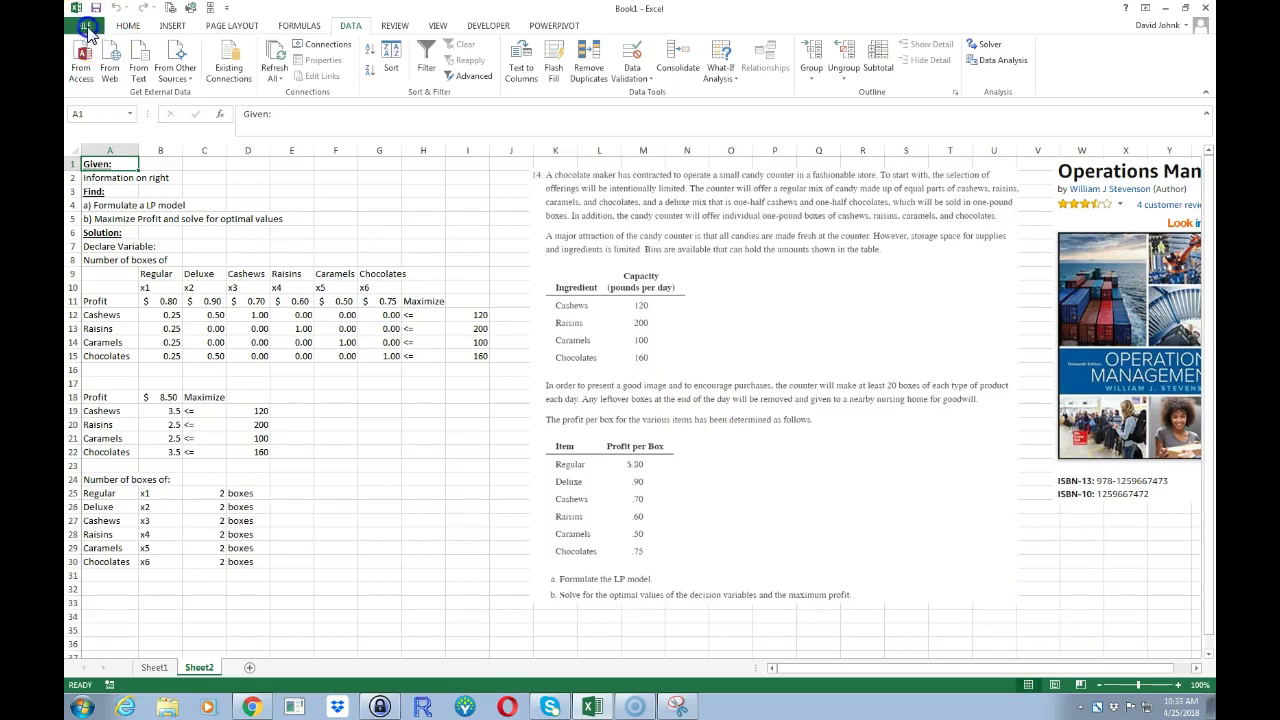
{"action": "left_click", "coordinate": [188, 152]}
{"action": "left_click", "coordinate": [86, 30]}
{"action": "left_click", "coordinate": [90, 45]}
{"action": "left_click", "coordinate": [85, 26]}
{"action": "left_click", "coordinate": [111, 341]}
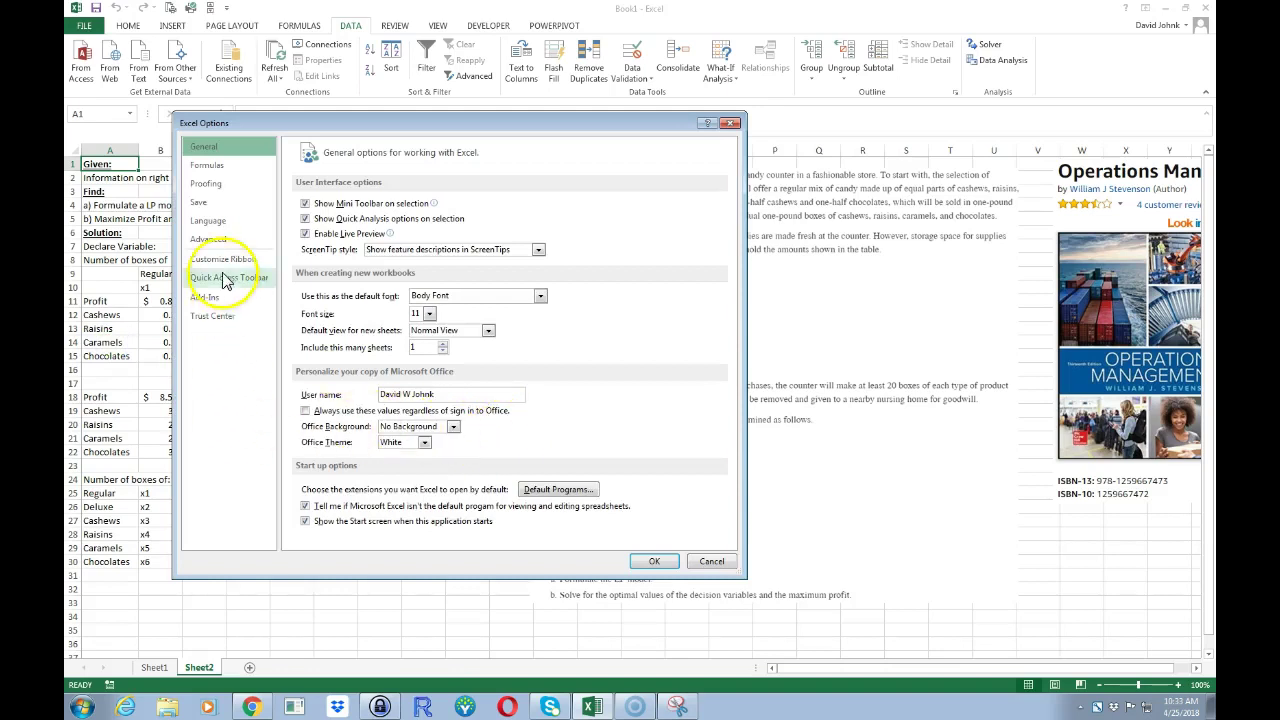
{"action": "left_click", "coordinate": [210, 300]}
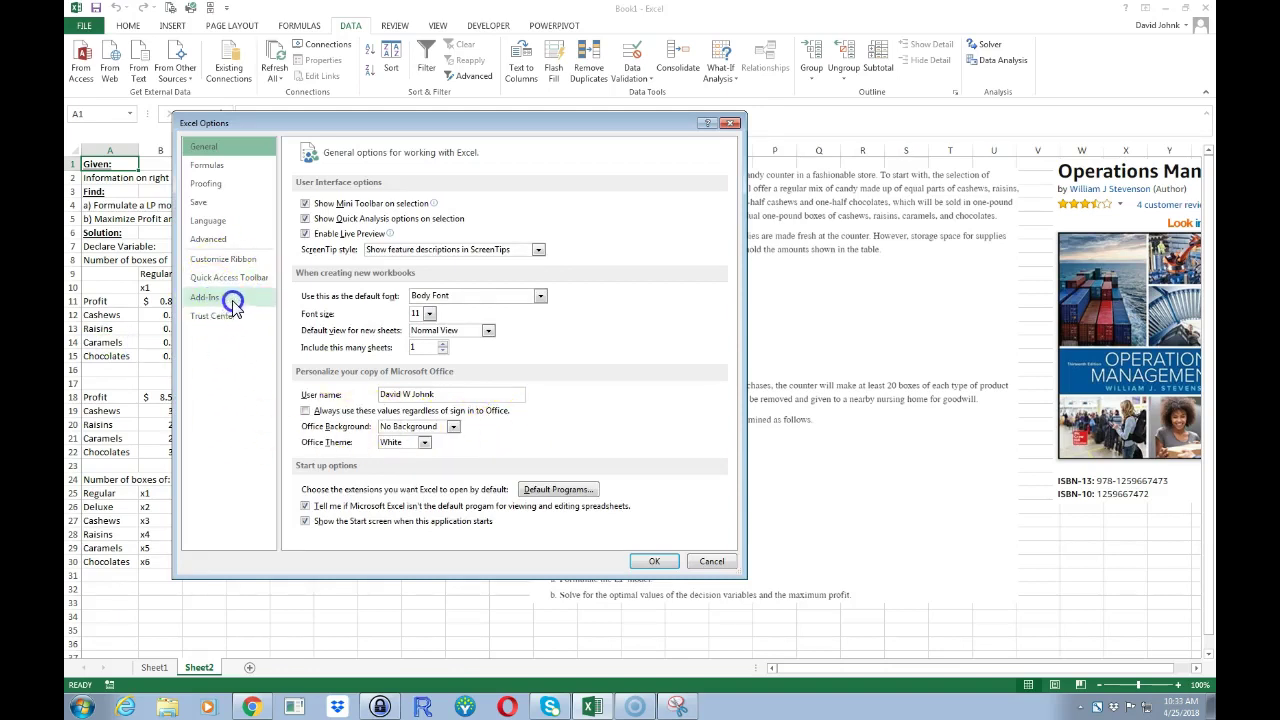
{"action": "left_click", "coordinate": [233, 302]}
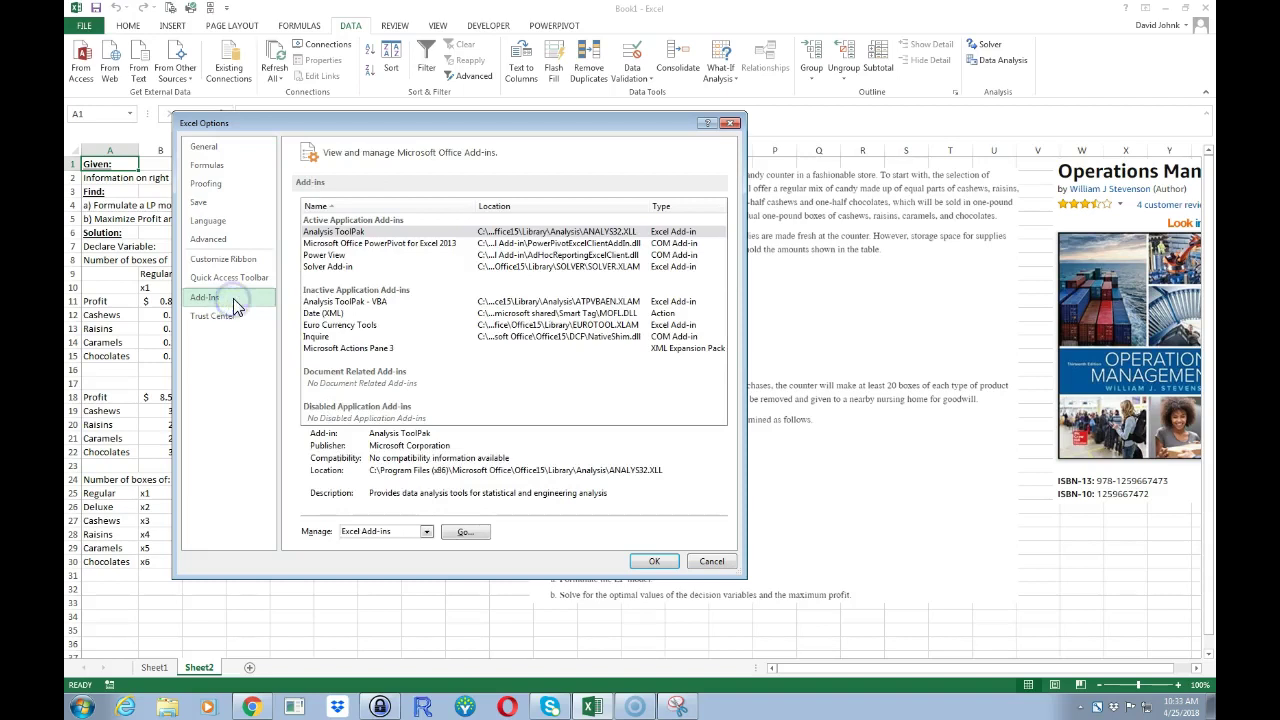
{"action": "left_click", "coordinate": [464, 531]}
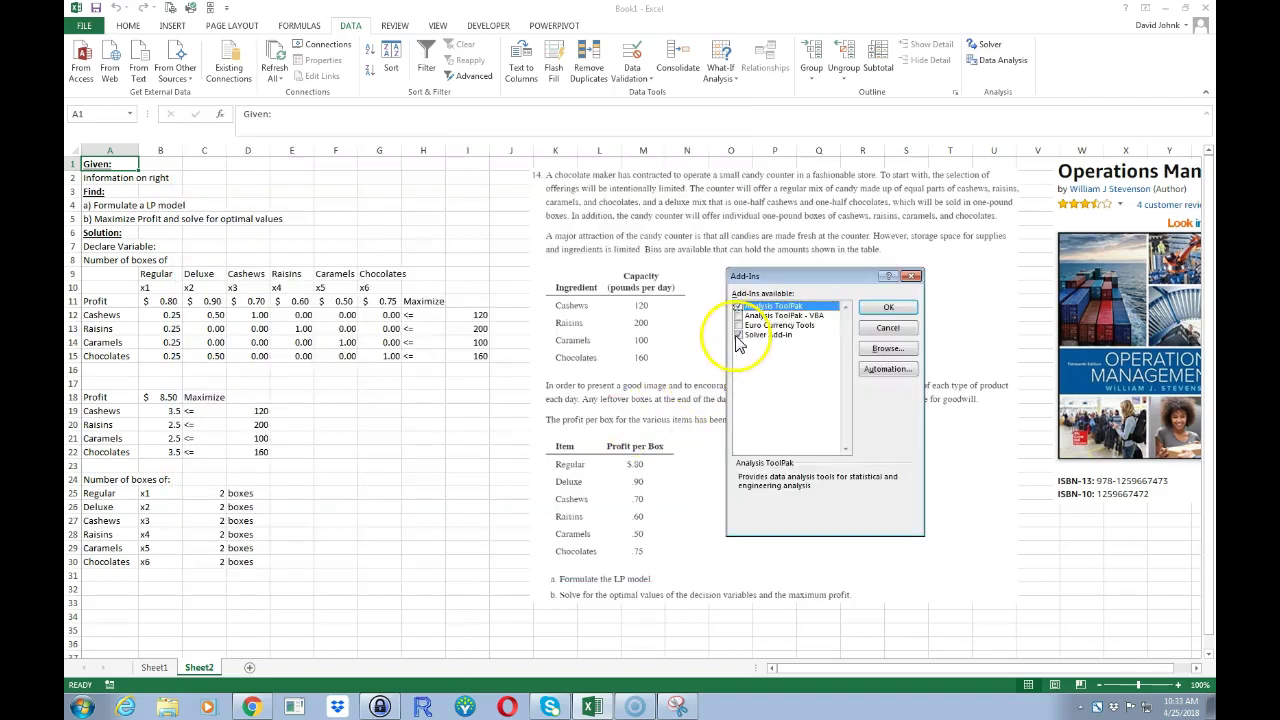
{"action": "left_click", "coordinate": [888, 307]}
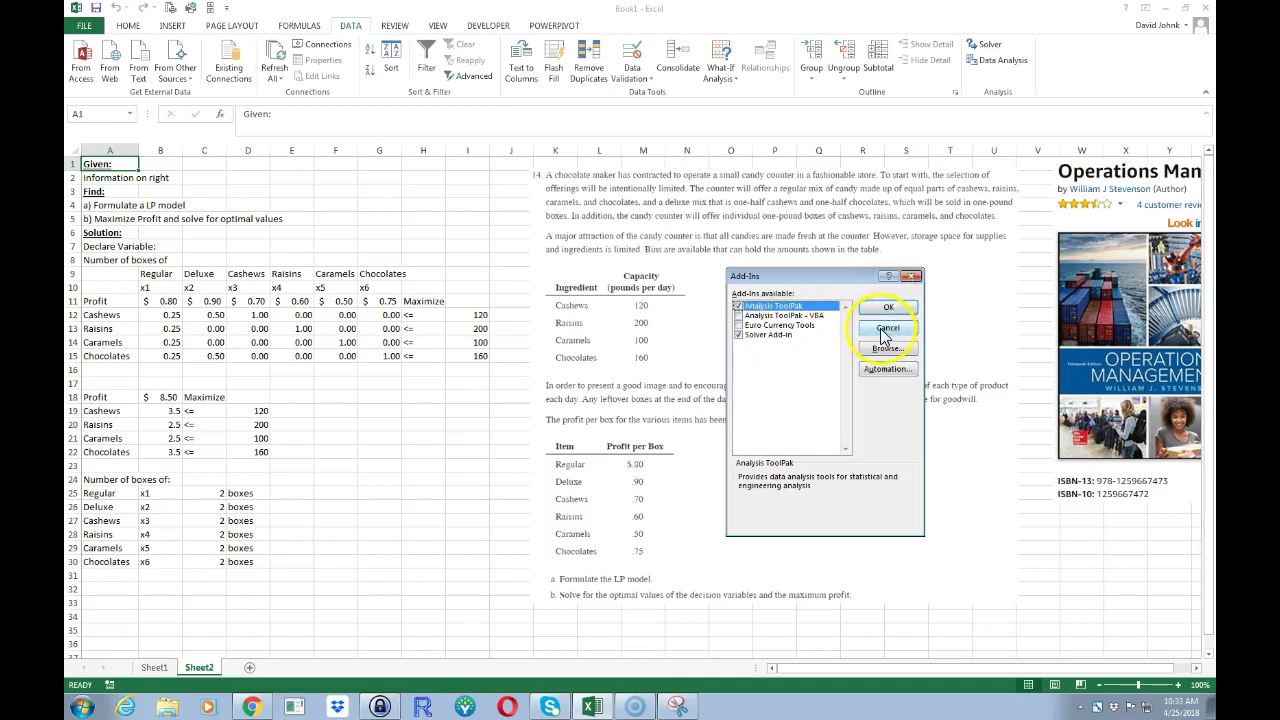
Start Solver with profit cell B18 as the objective to maximize and C25:C30 as the changing variable cells
{"action": "left_click", "coordinate": [989, 48]}
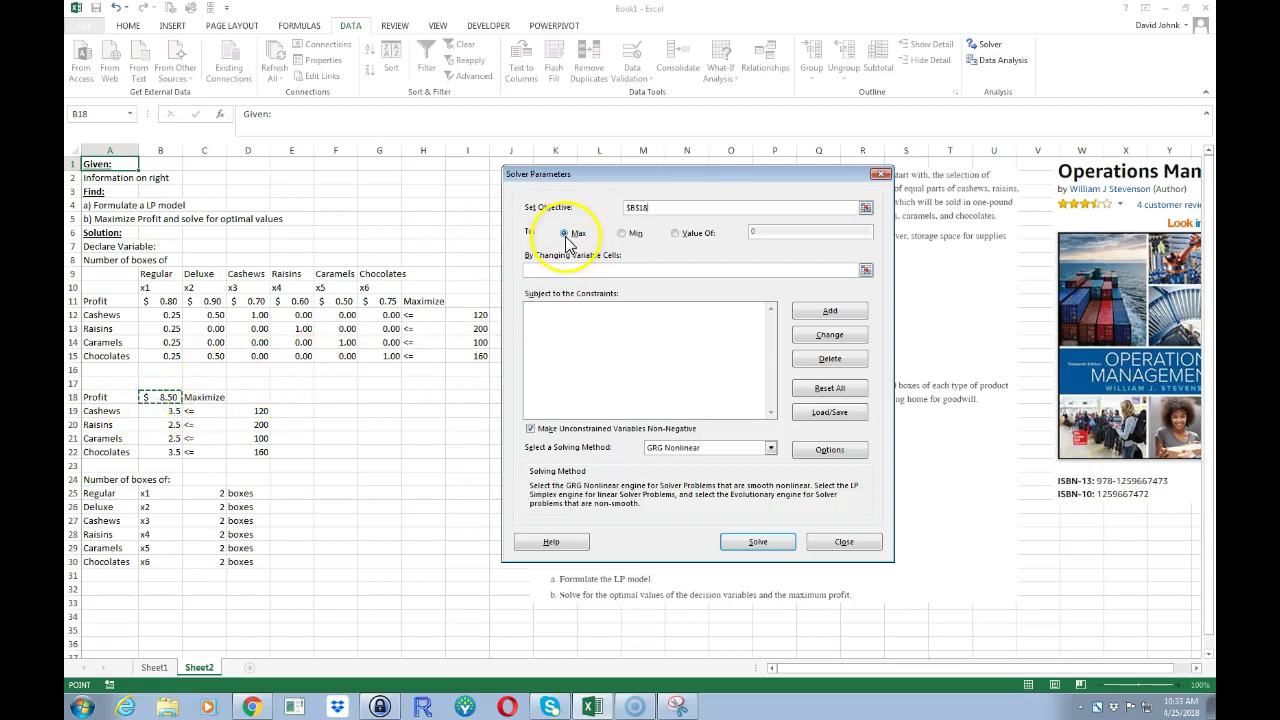
{"action": "left_click", "coordinate": [545, 268]}
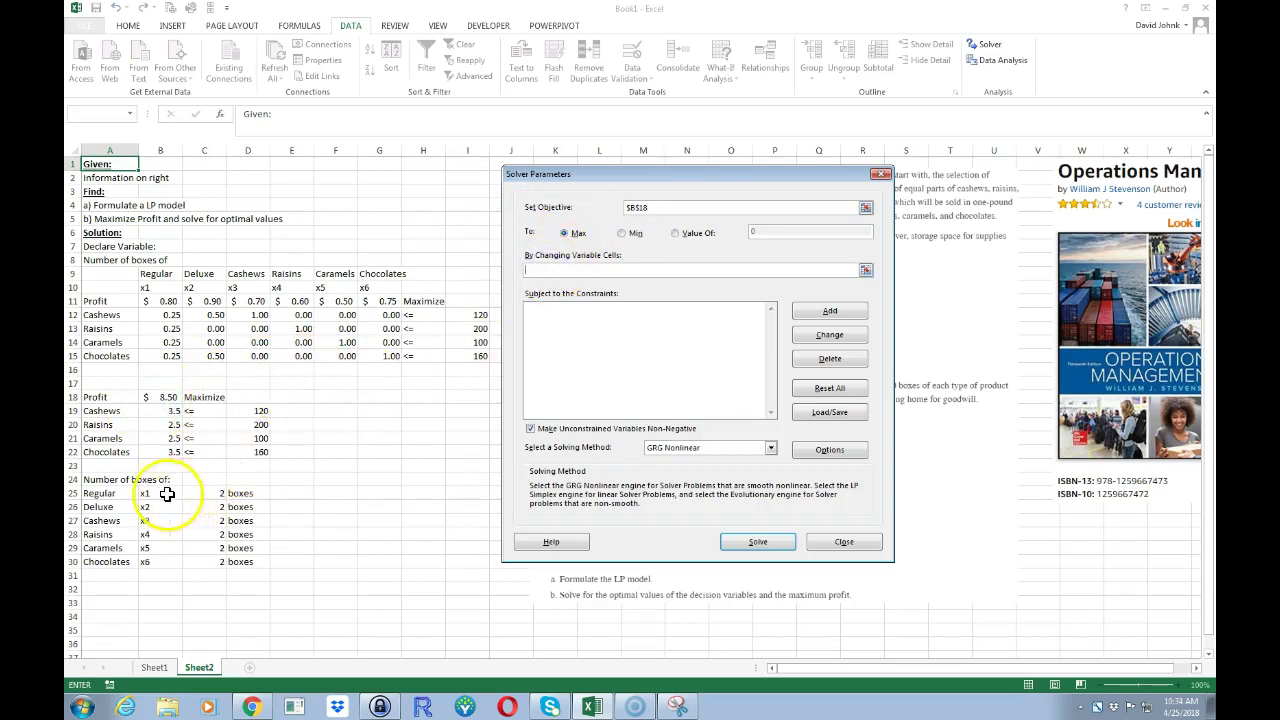
{"action": "left_click_drag", "start_coordinate": [205, 493], "coordinate": [205, 560]}
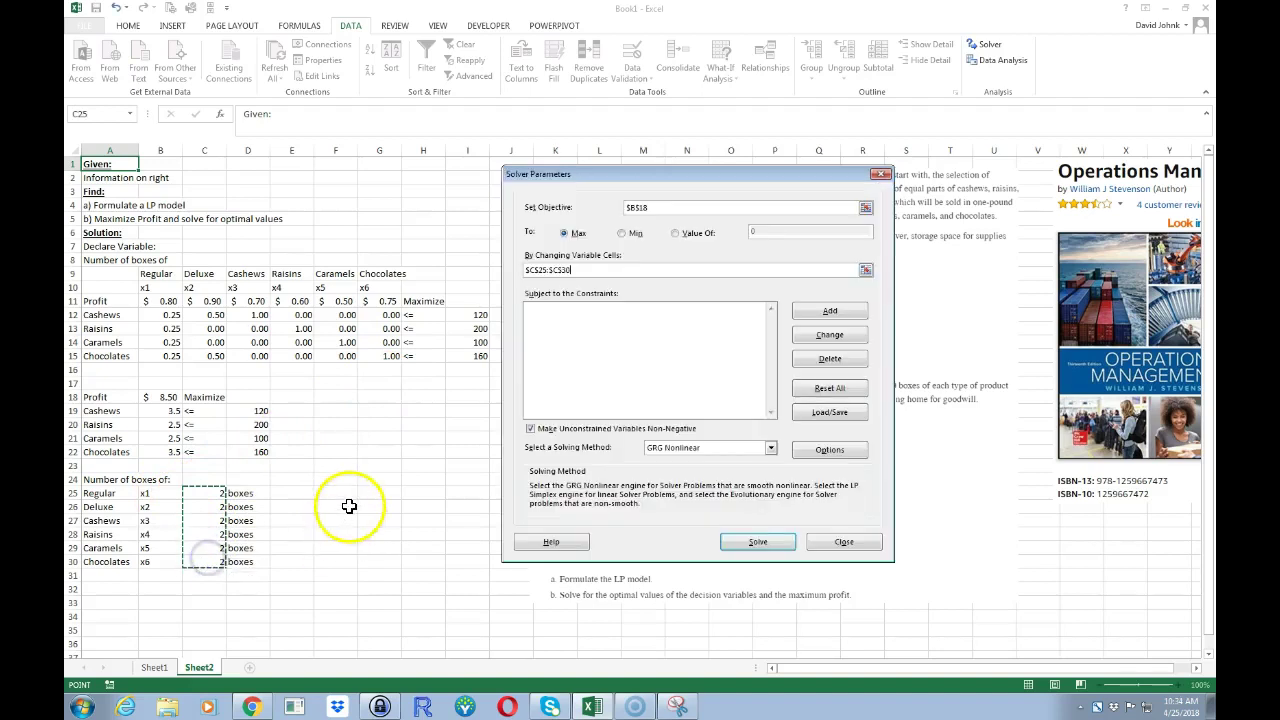
Add the Solver constraints for cashews, B19 <= D19, and raisins, B20 <= D20
{"action": "left_click", "coordinate": [824, 310]}
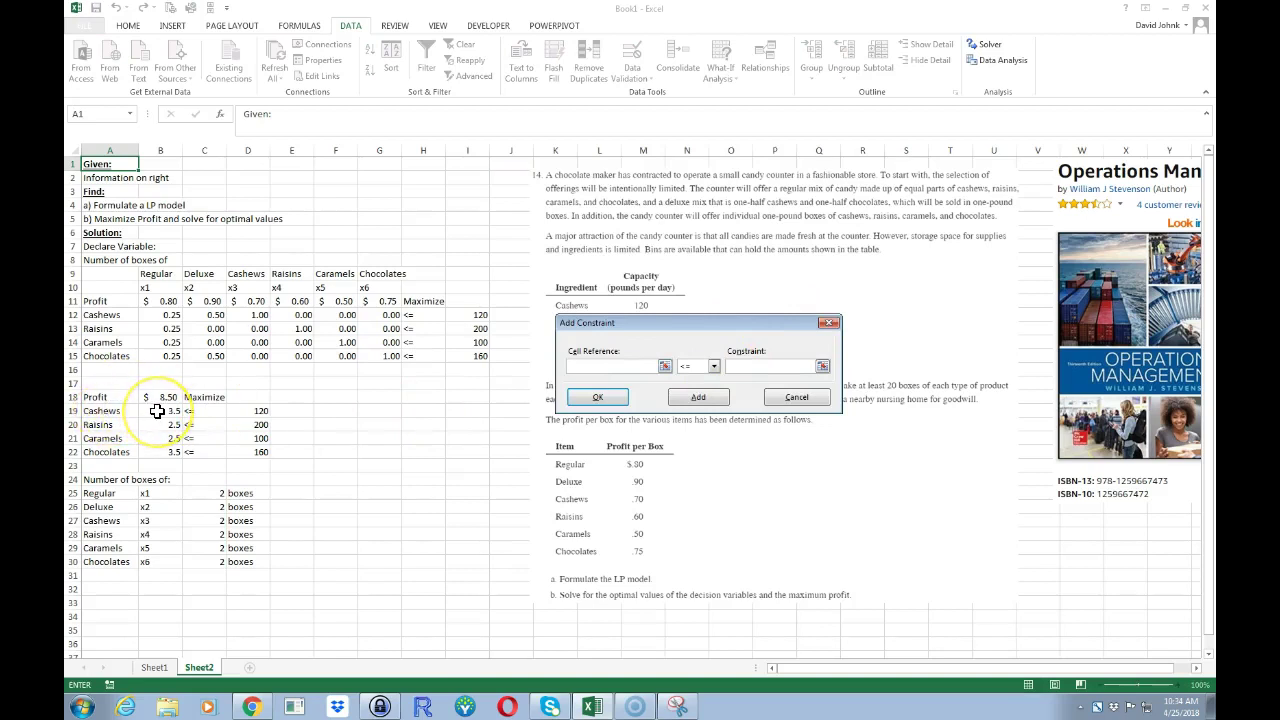
{"action": "left_click", "coordinate": [740, 368]}
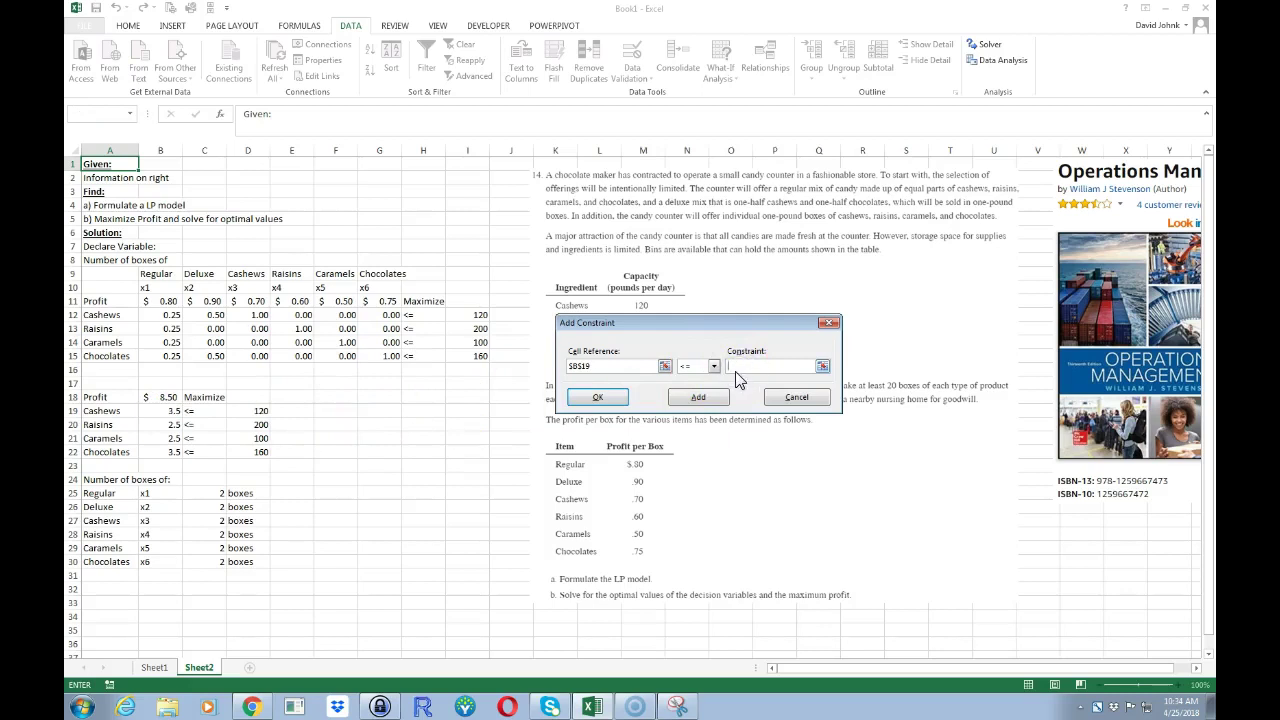
{"action": "left_click", "coordinate": [250, 411]}
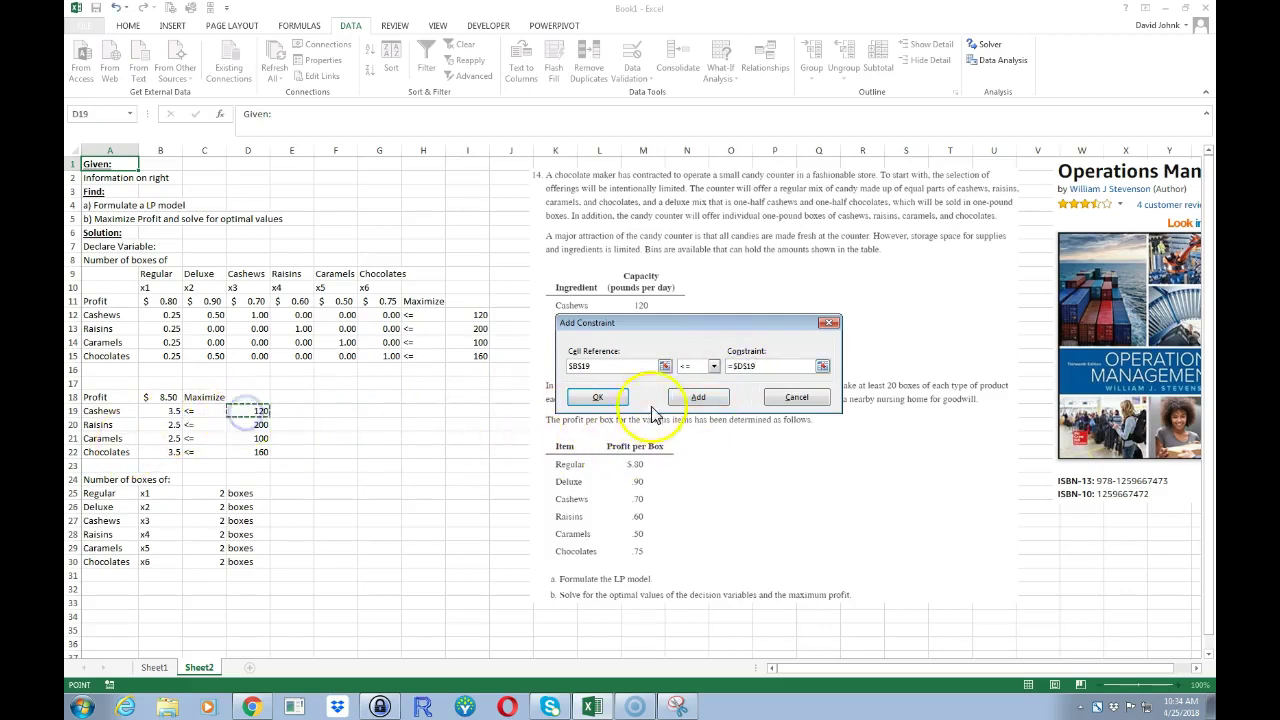
{"action": "left_click", "coordinate": [698, 397]}
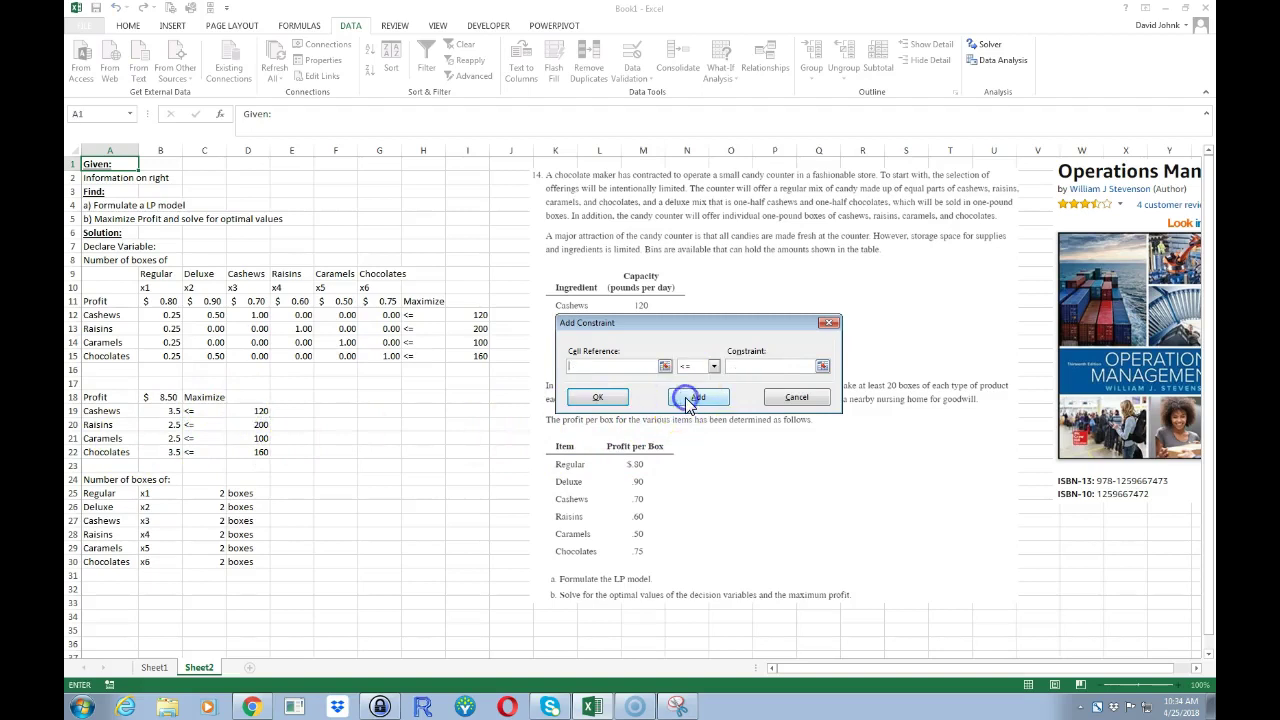
{"action": "left_click", "coordinate": [164, 426]}
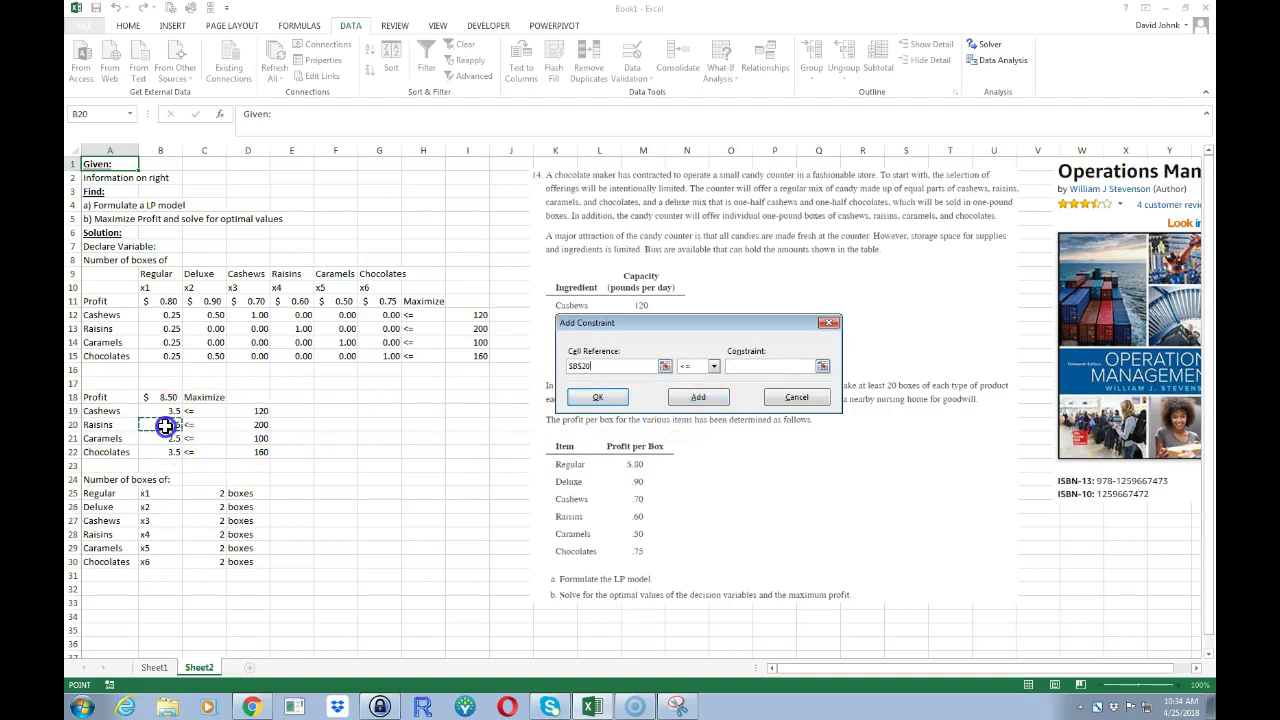
{"action": "left_click", "coordinate": [740, 366]}
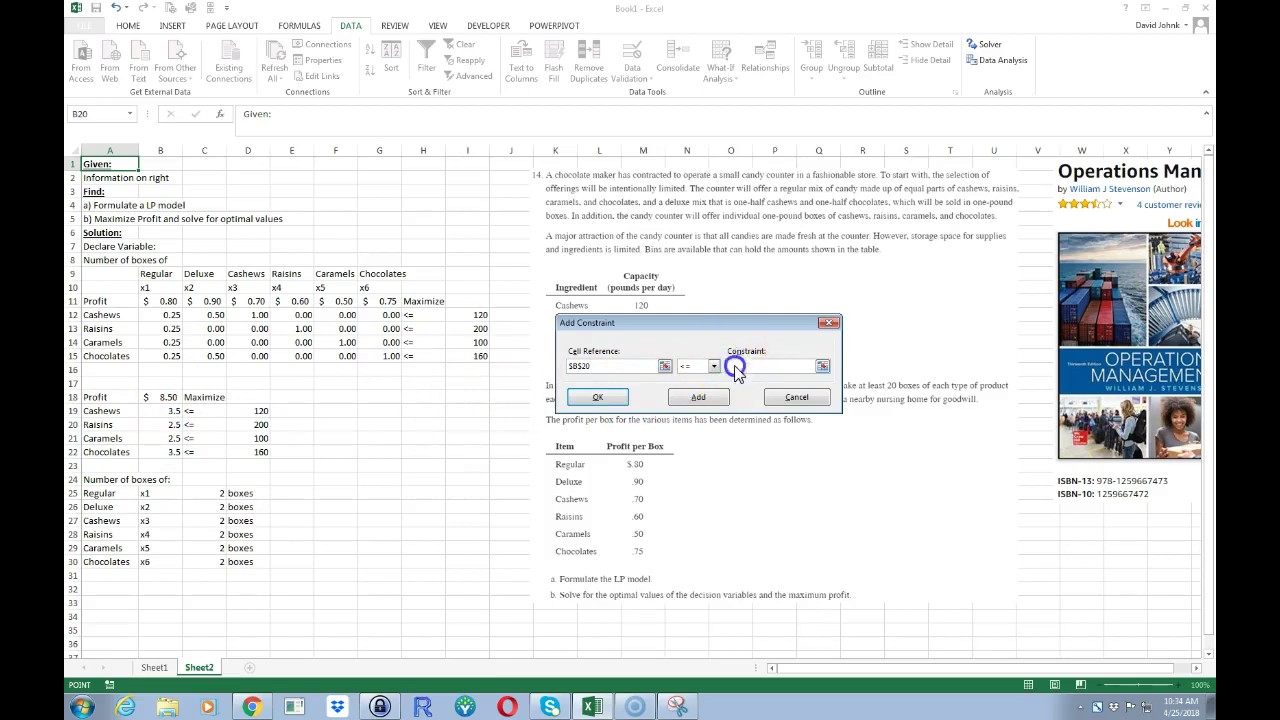
{"action": "left_click", "coordinate": [260, 425]}
{"action": "left_click", "coordinate": [698, 397]}
Add the Solver constraints for caramels, B21 <= D21, and chocolates, B22 <= D22
{"action": "left_click", "coordinate": [161, 438]}
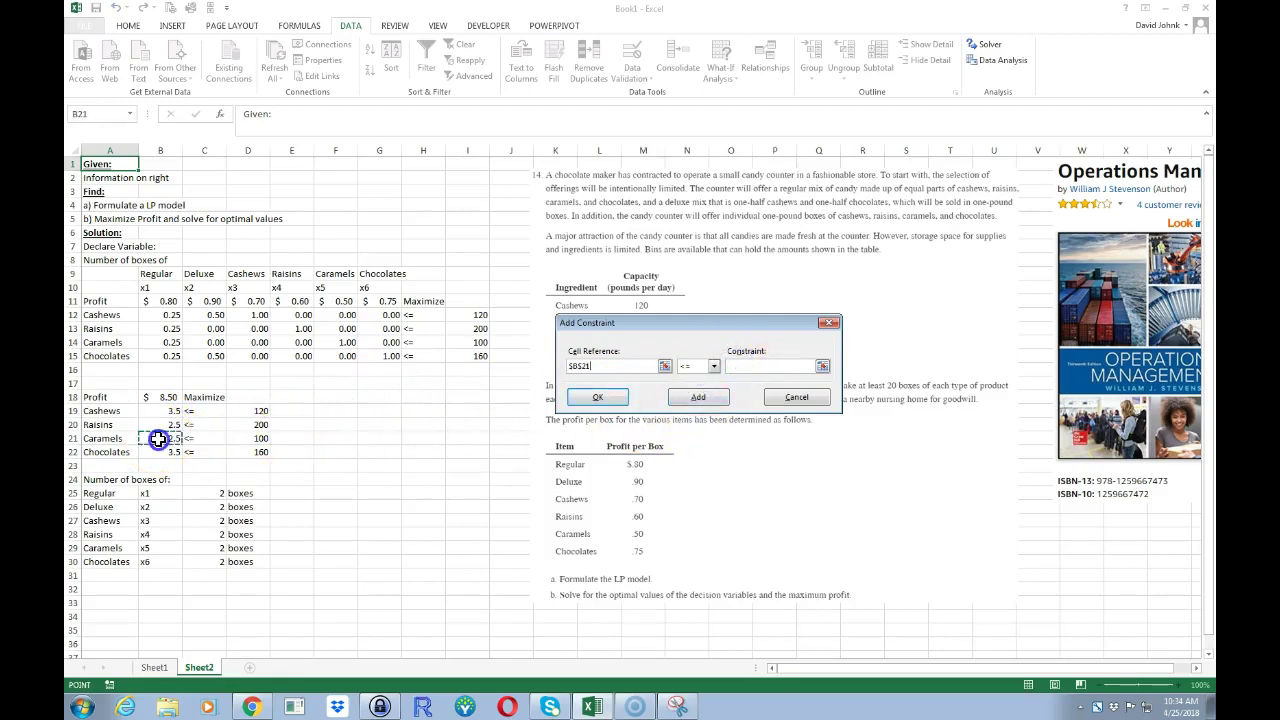
{"action": "left_click", "coordinate": [740, 368]}
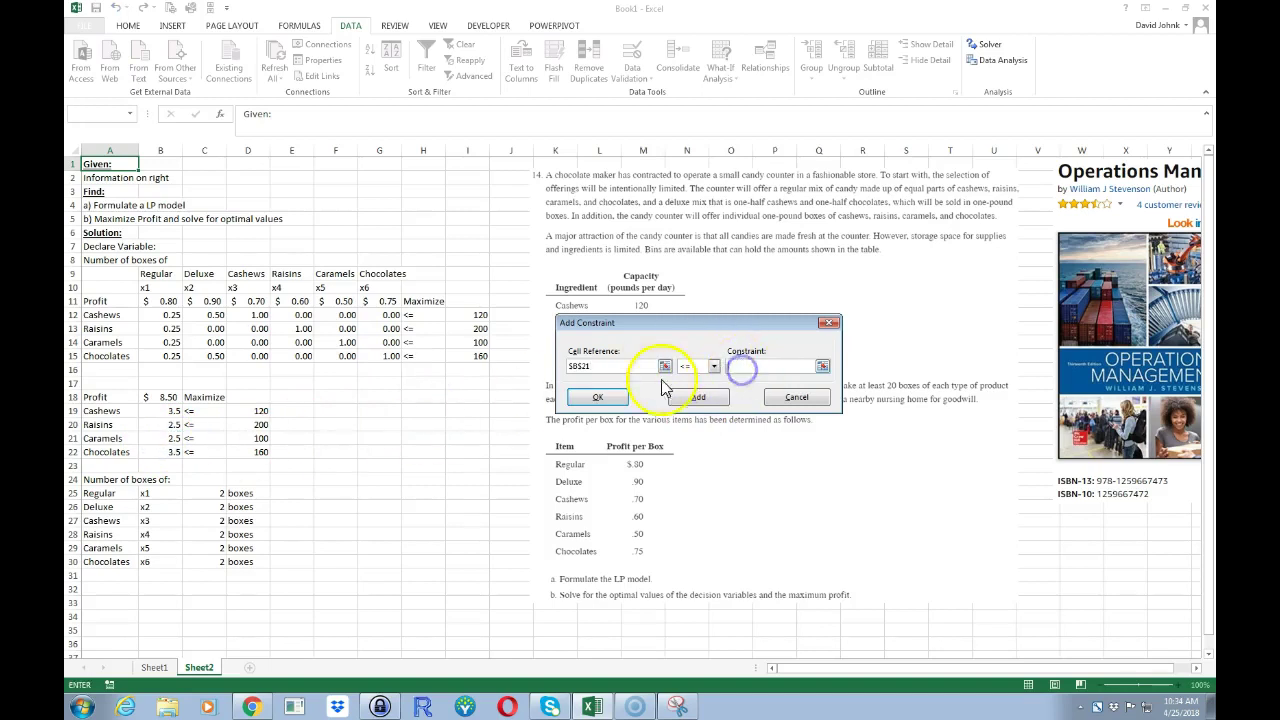
{"action": "left_click", "coordinate": [255, 438]}
{"action": "left_click", "coordinate": [698, 397]}
{"action": "left_click", "coordinate": [165, 451]}
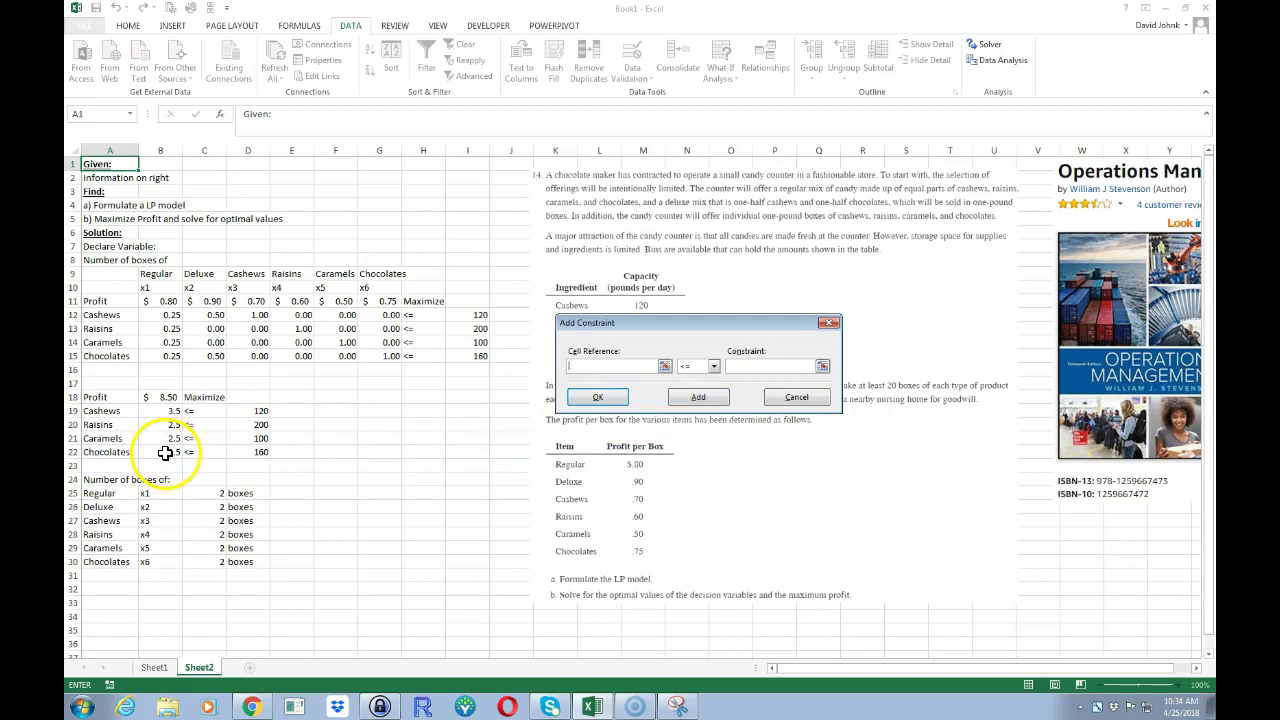
{"action": "left_click", "coordinate": [735, 366]}
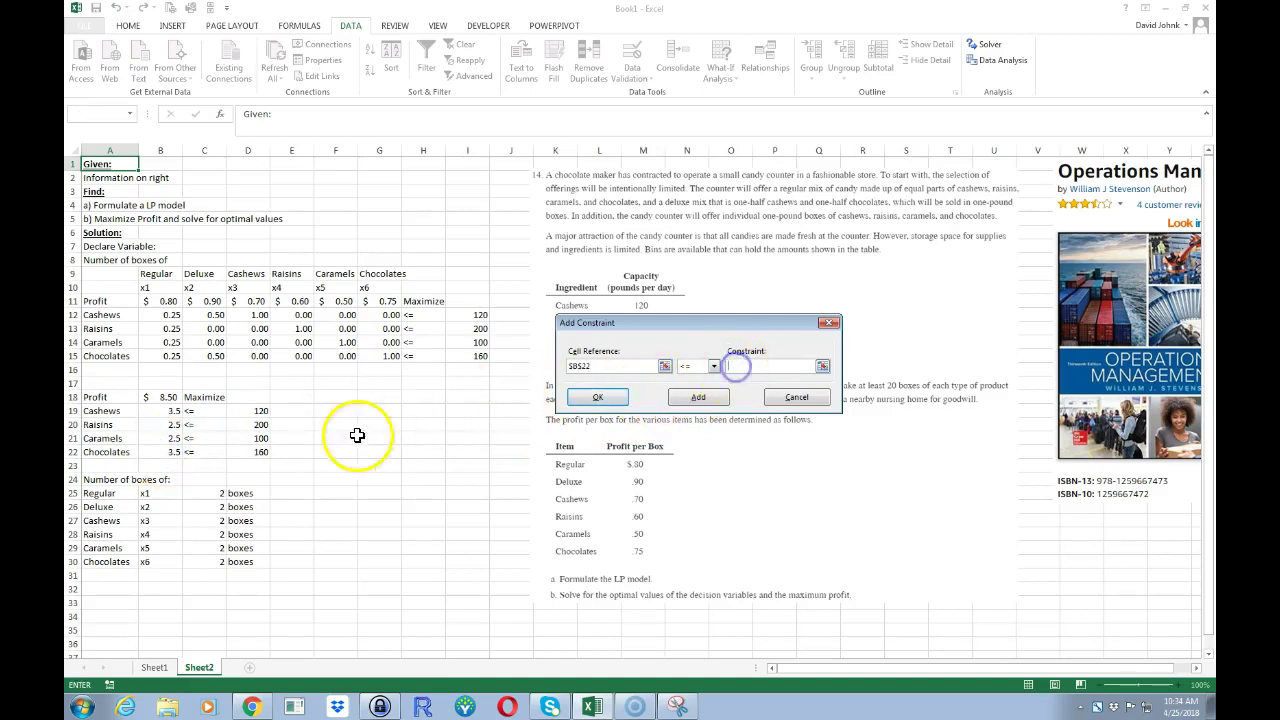
{"action": "left_click", "coordinate": [258, 451]}
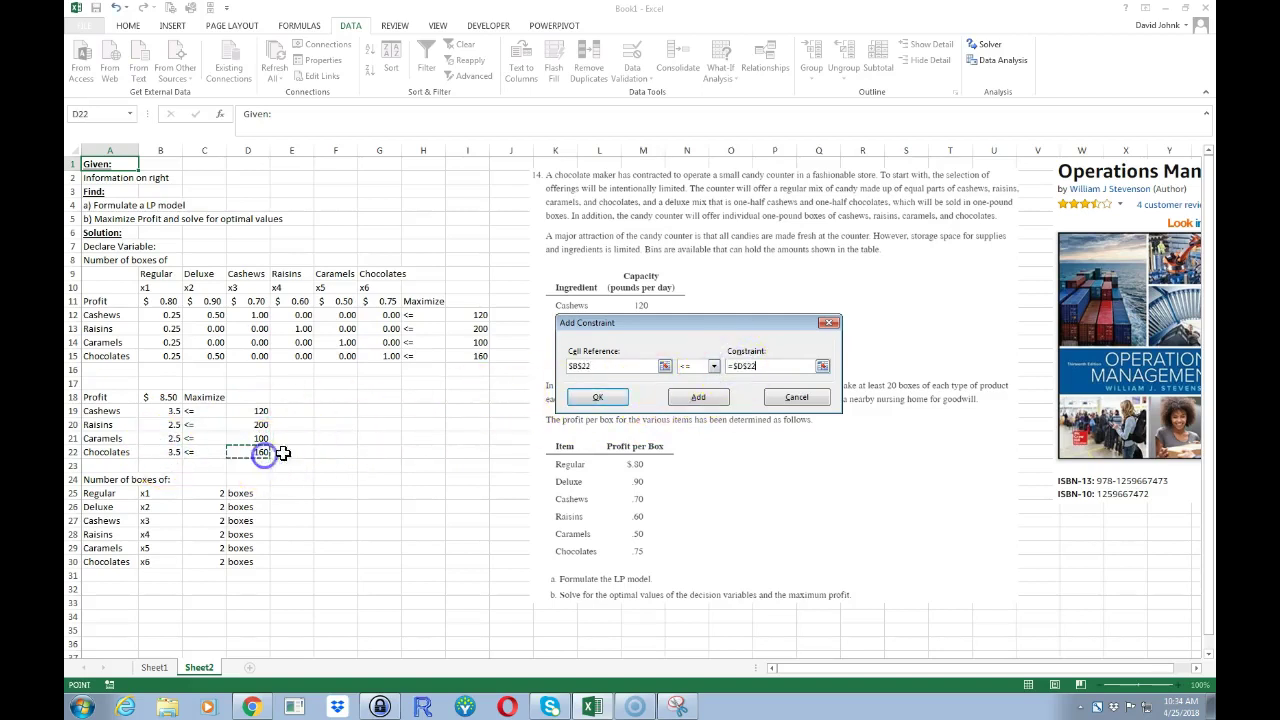
{"action": "left_click", "coordinate": [598, 398]}
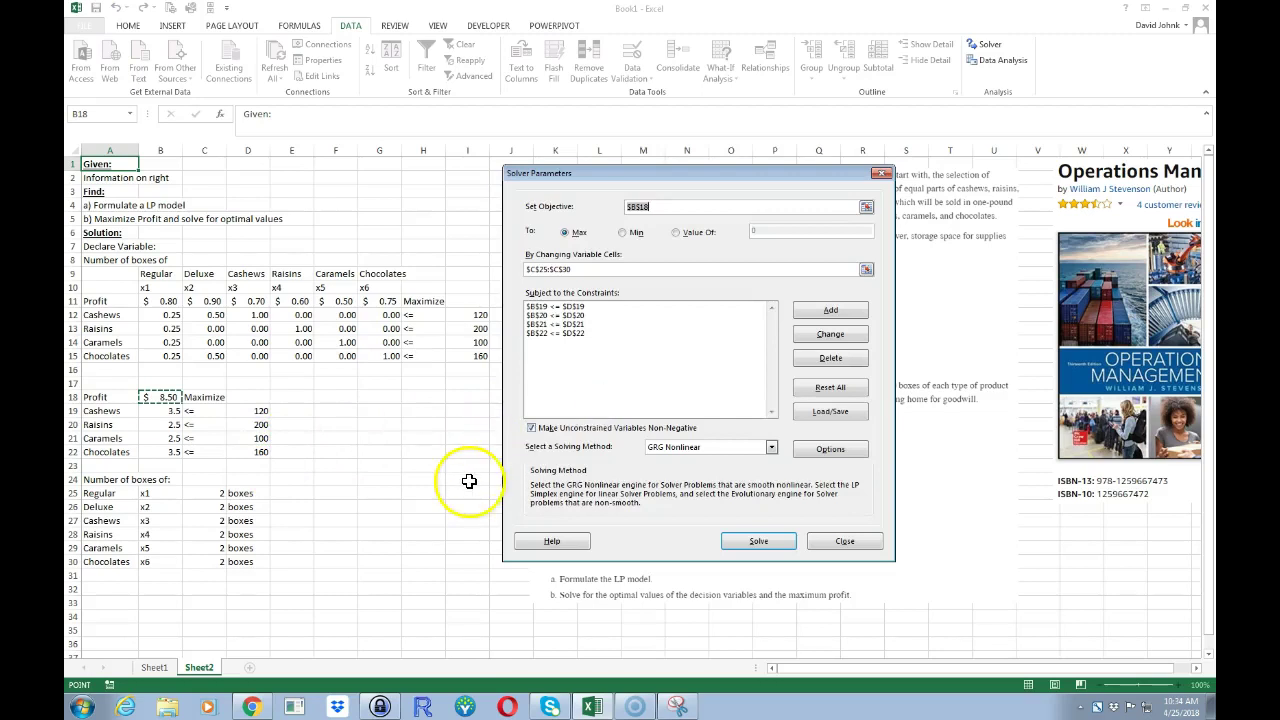
Add a Solver constraint requiring all box quantities in C25:C30 to be >= 20
{"action": "left_click_drag", "start_coordinate": [698, 174], "coordinate": [314, 184]}
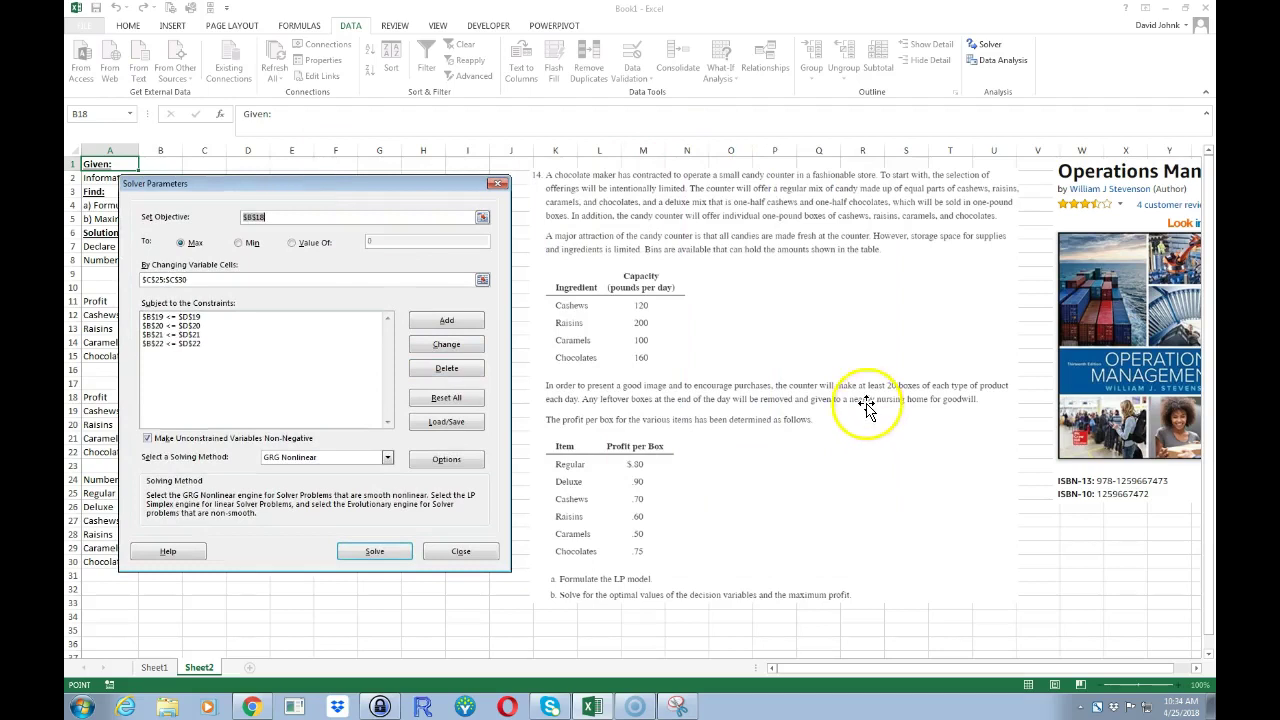
{"action": "left_click_drag", "start_coordinate": [378, 183], "coordinate": [785, 178]}
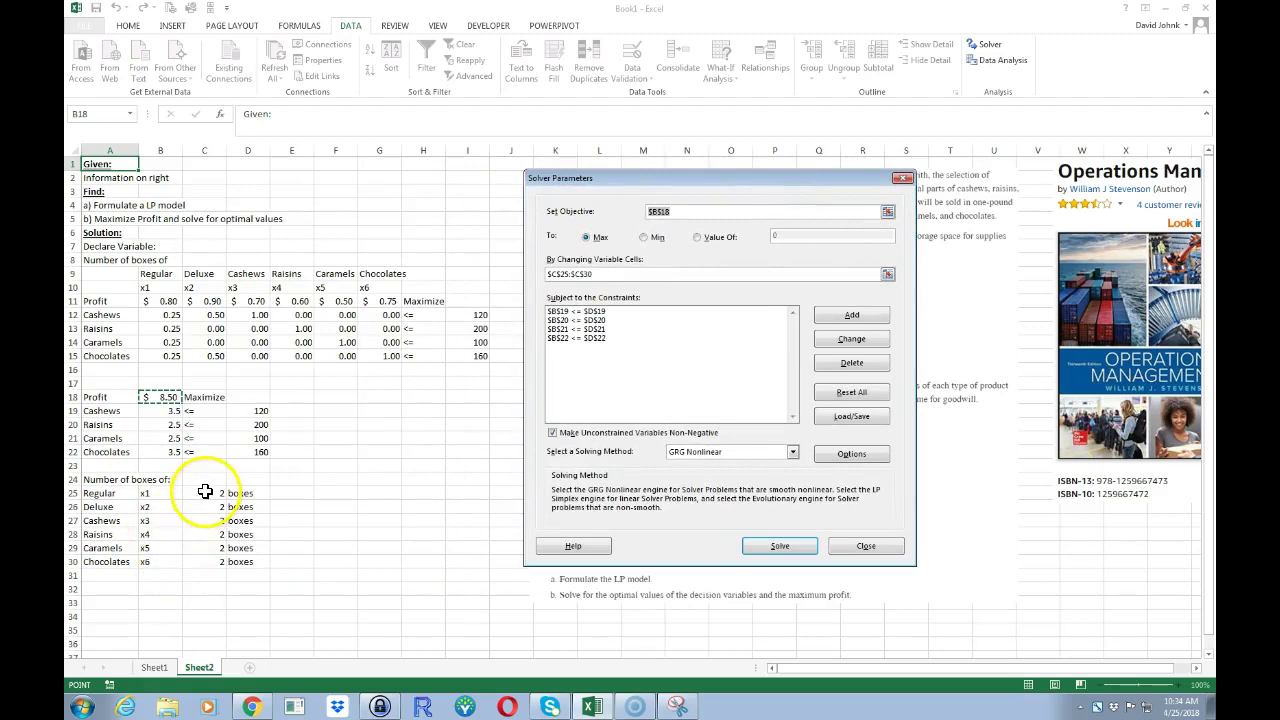
{"action": "left_click", "coordinate": [853, 316]}
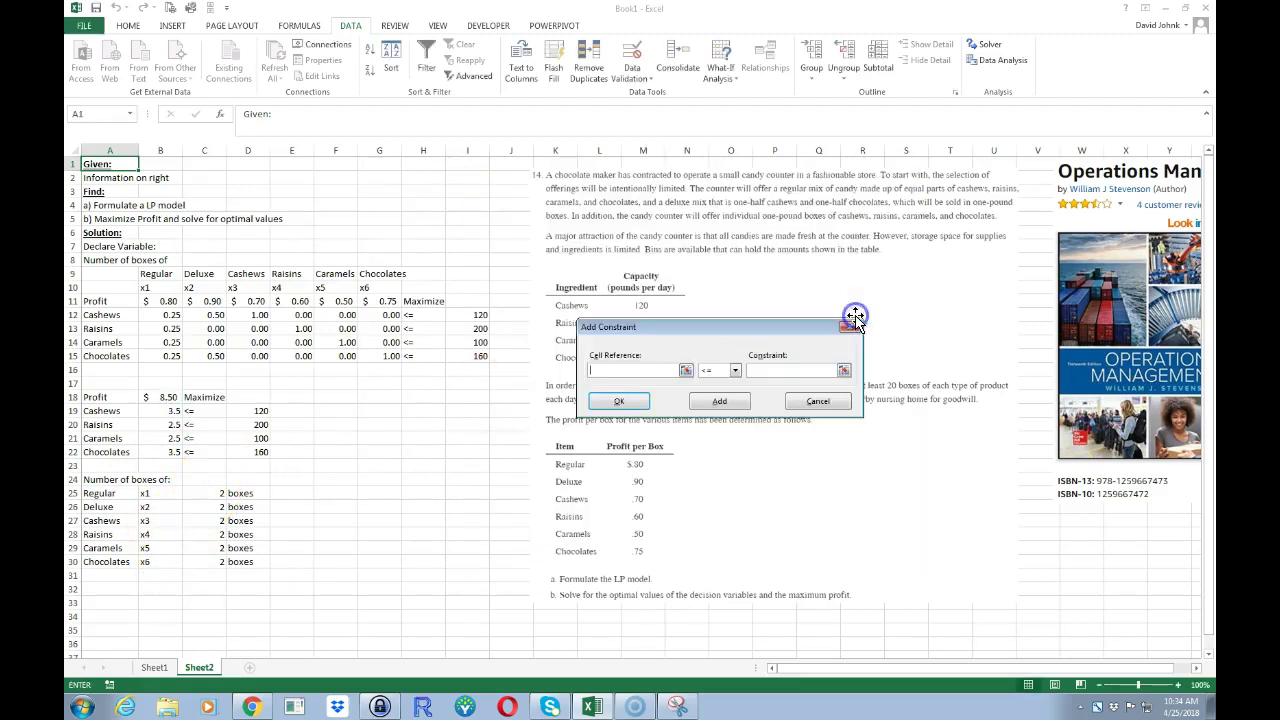
{"action": "left_click_drag", "start_coordinate": [204, 493], "coordinate": [204, 561]}
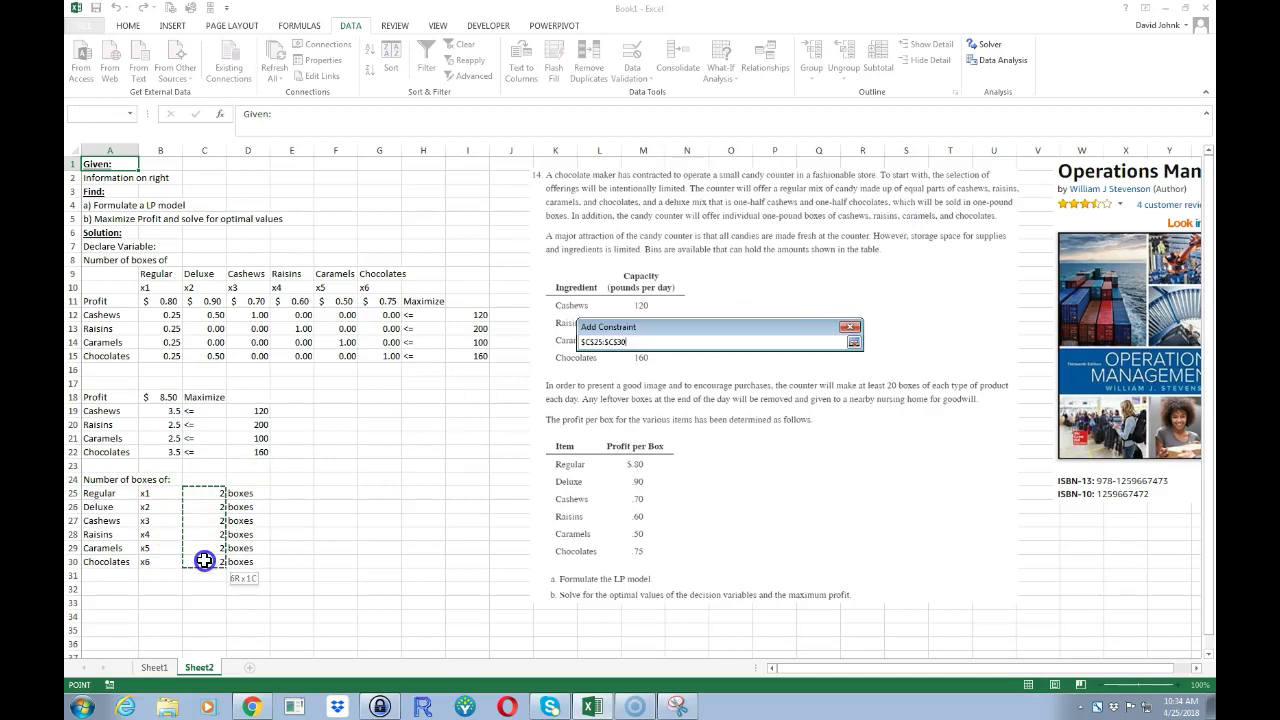
{"action": "left_click", "coordinate": [735, 370]}
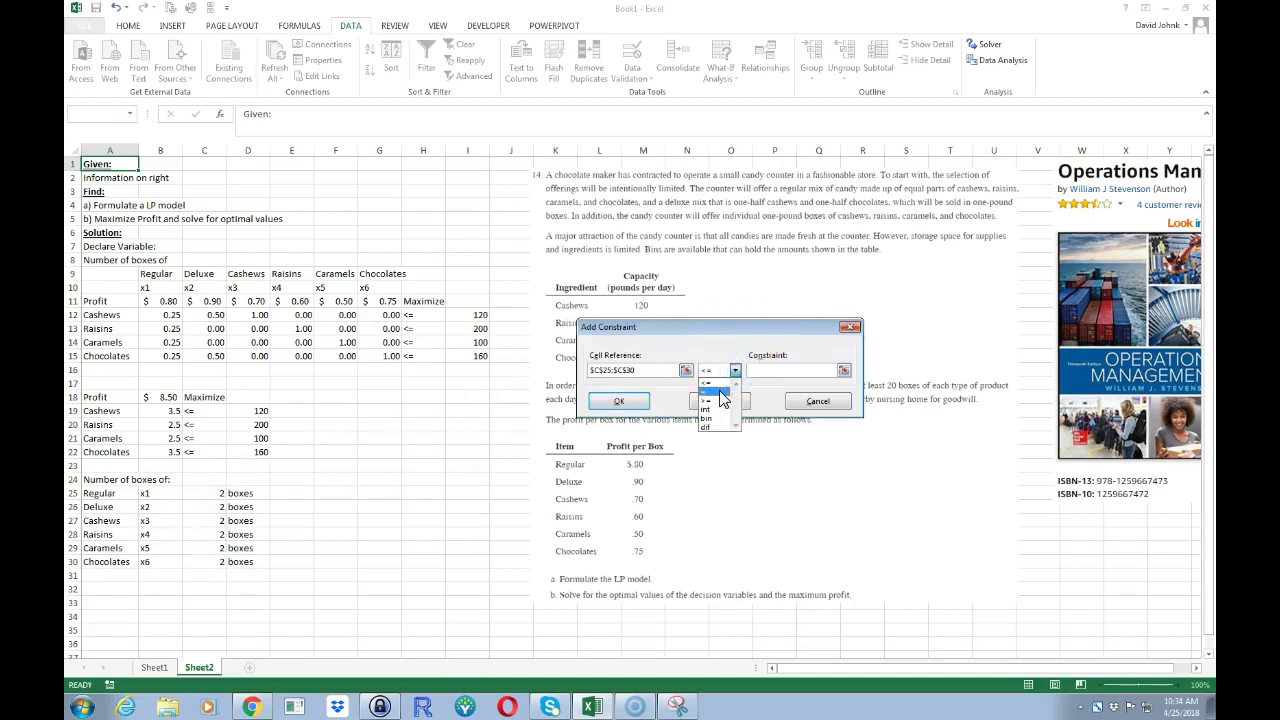
{"action": "left_click", "coordinate": [718, 400]}
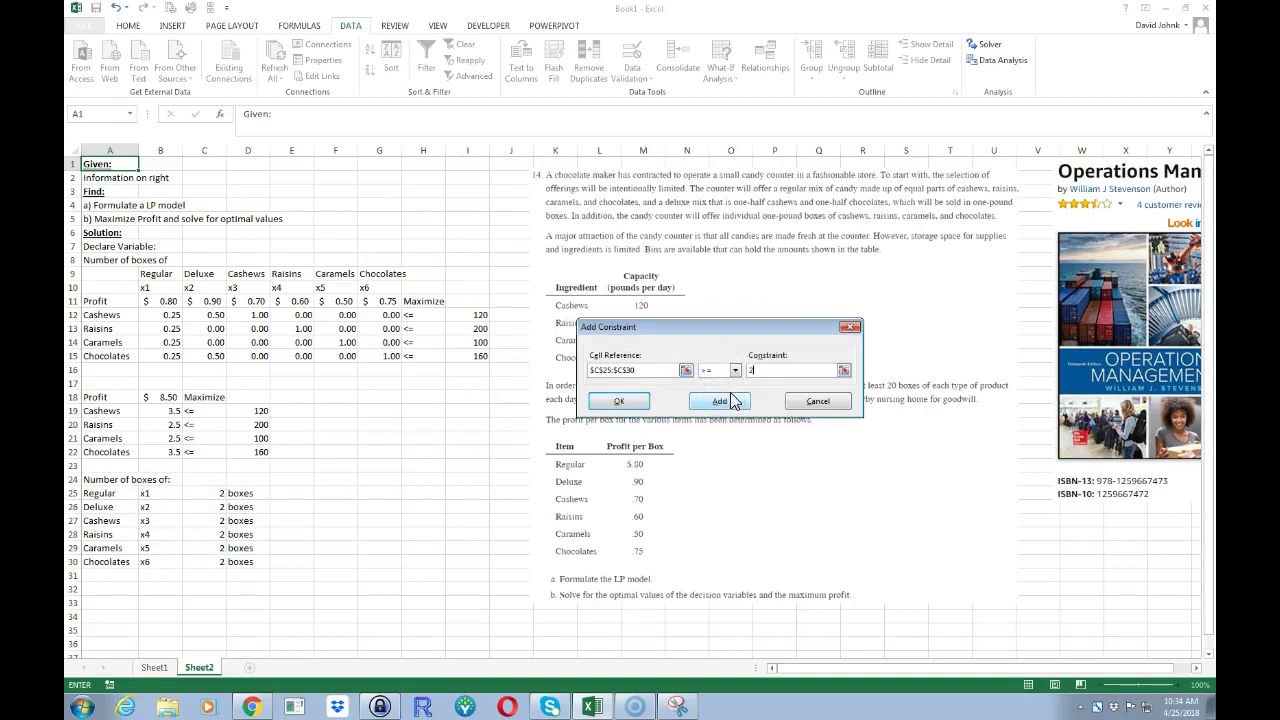
{"action": "left_click", "coordinate": [624, 402]}
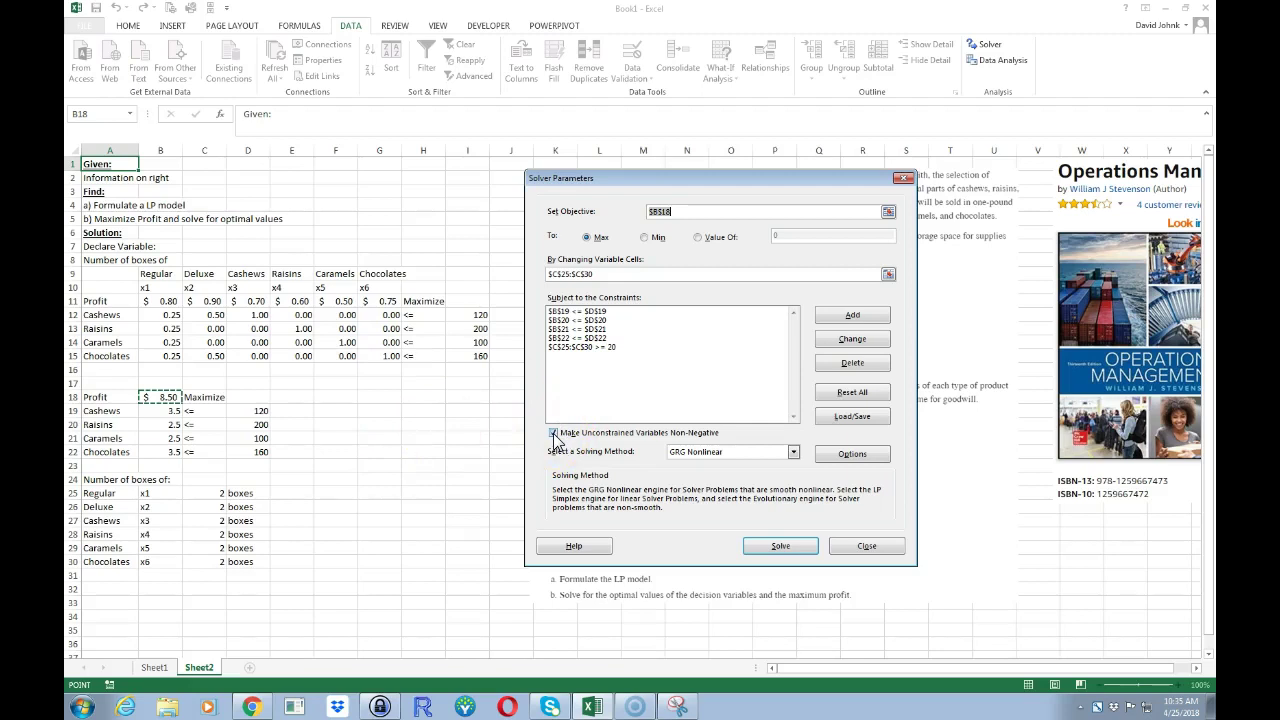
Solve the model with the Simplex LP method, keep the Solver solution, and check the box quantities in C25:C30
{"action": "left_click", "coordinate": [746, 458]}
{"action": "left_click", "coordinate": [713, 470]}
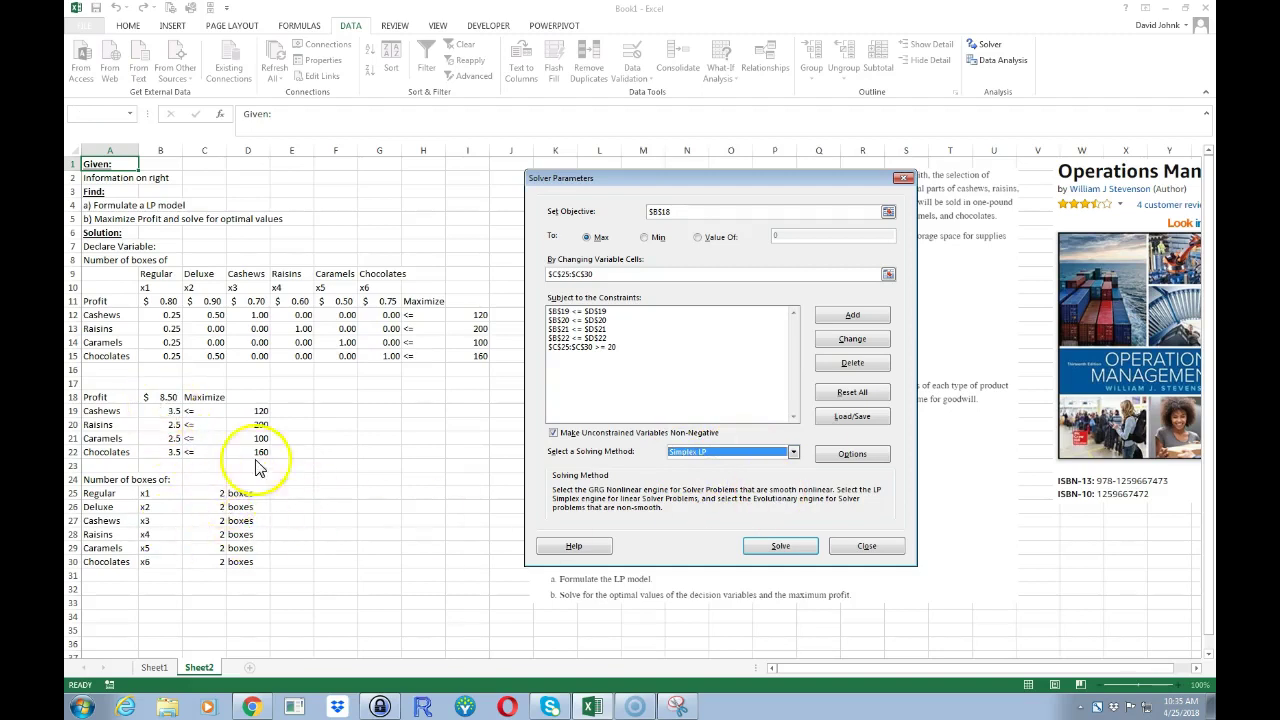
{"action": "left_click", "coordinate": [782, 547]}
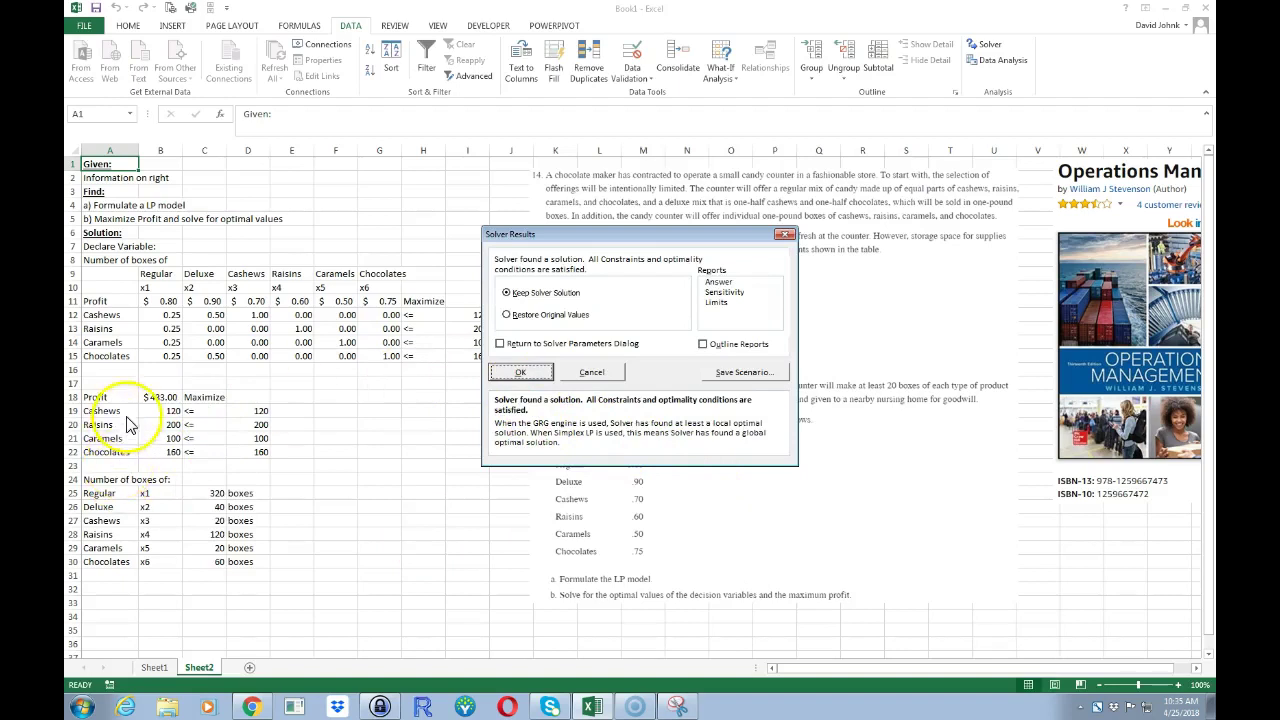
{"action": "left_click", "coordinate": [521, 372]}
{"action": "left_click_drag", "start_coordinate": [210, 492], "coordinate": [209, 562]}
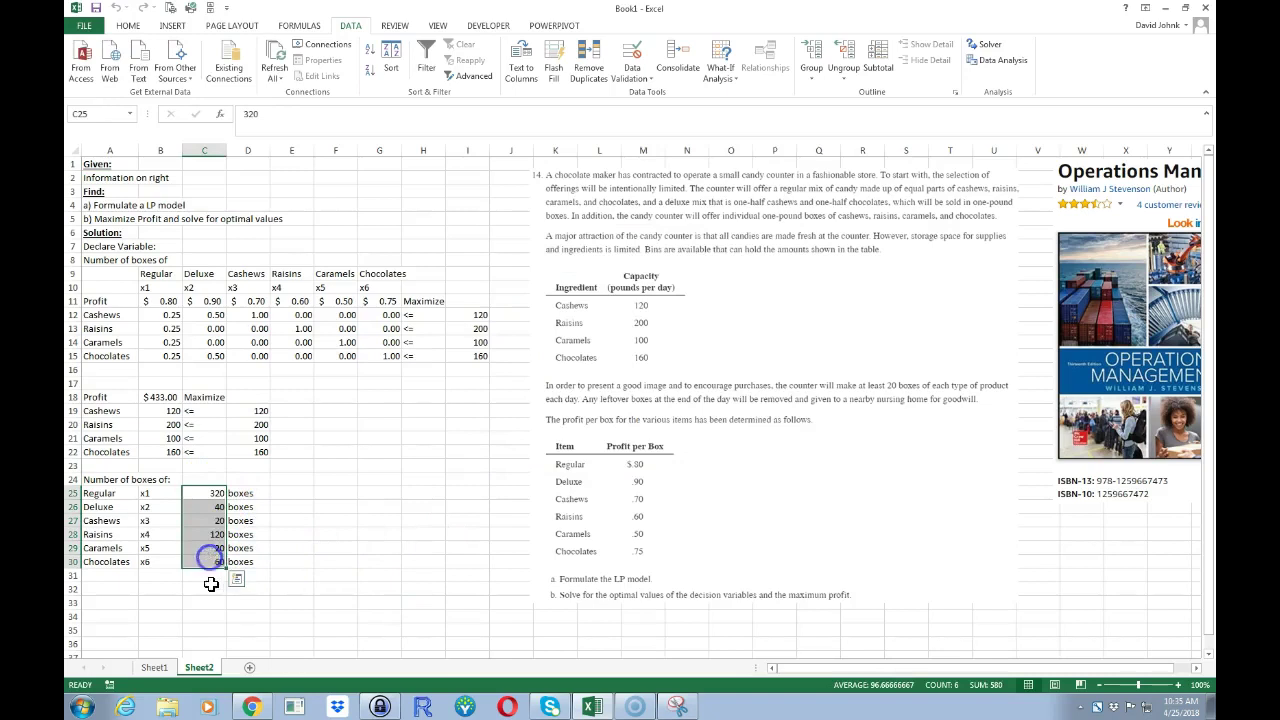
{"action": "left_click", "coordinate": [216, 520]}
{"action": "left_click", "coordinate": [217, 548]}
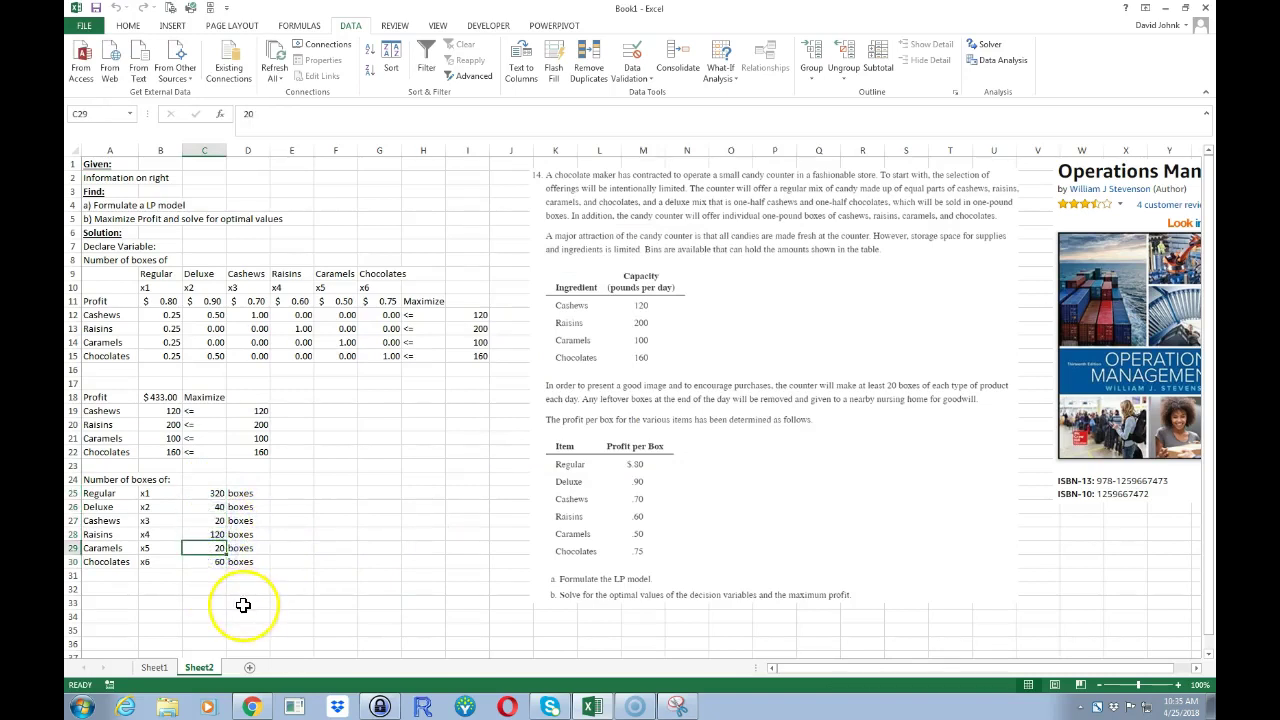
Highlight the profit result in A18:B18 and the box quantities in A25:D30 with yellow fill
{"action": "left_click", "coordinate": [115, 393]}
{"action": "left_click_drag", "start_coordinate": [115, 393], "coordinate": [158, 395]}
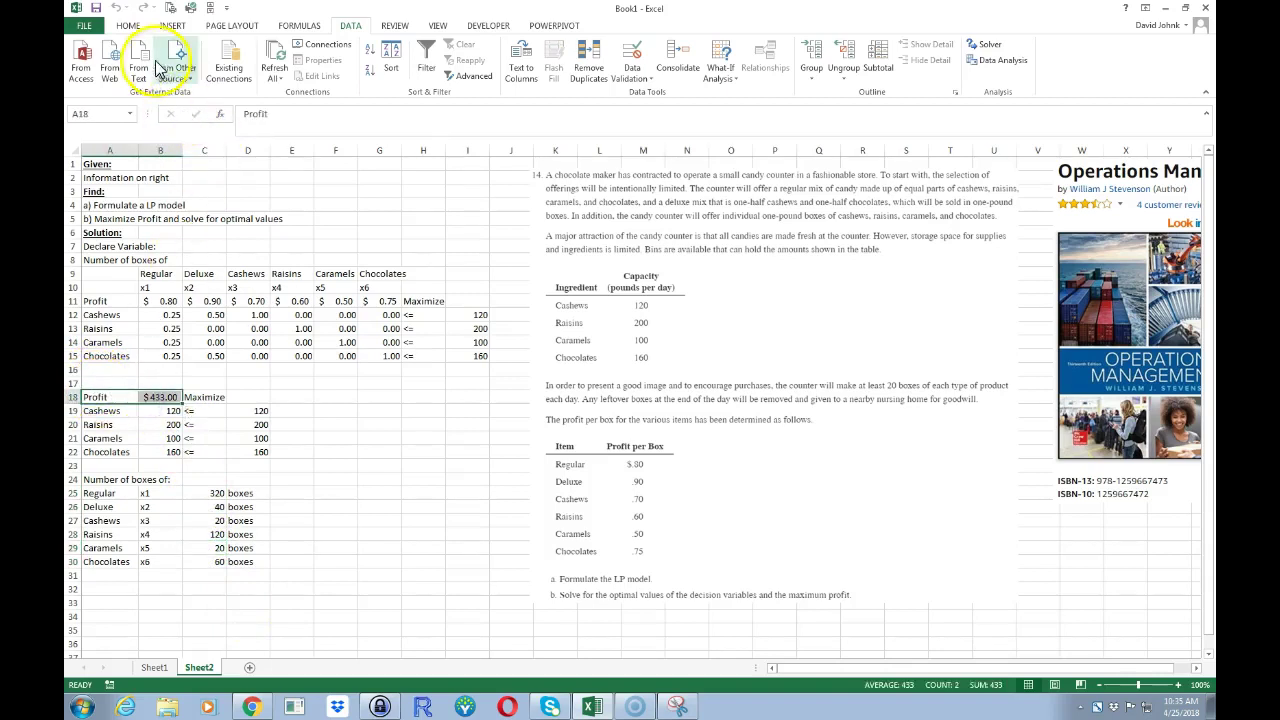
{"action": "left_click", "coordinate": [130, 26]}
{"action": "left_click", "coordinate": [271, 71]}
{"action": "left_click", "coordinate": [323, 466]}
{"action": "left_click_drag", "start_coordinate": [100, 493], "coordinate": [248, 560]}
{"action": "left_click", "coordinate": [271, 71]}
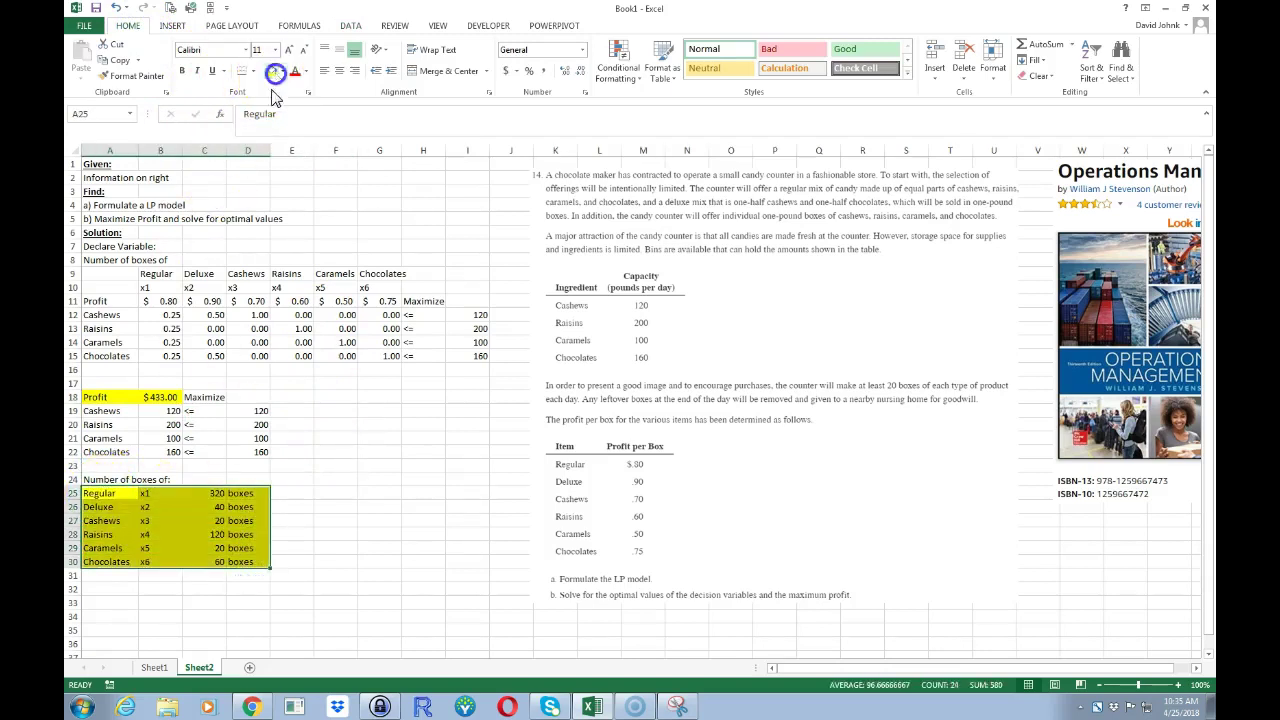
{"action": "left_click", "coordinate": [399, 531]}
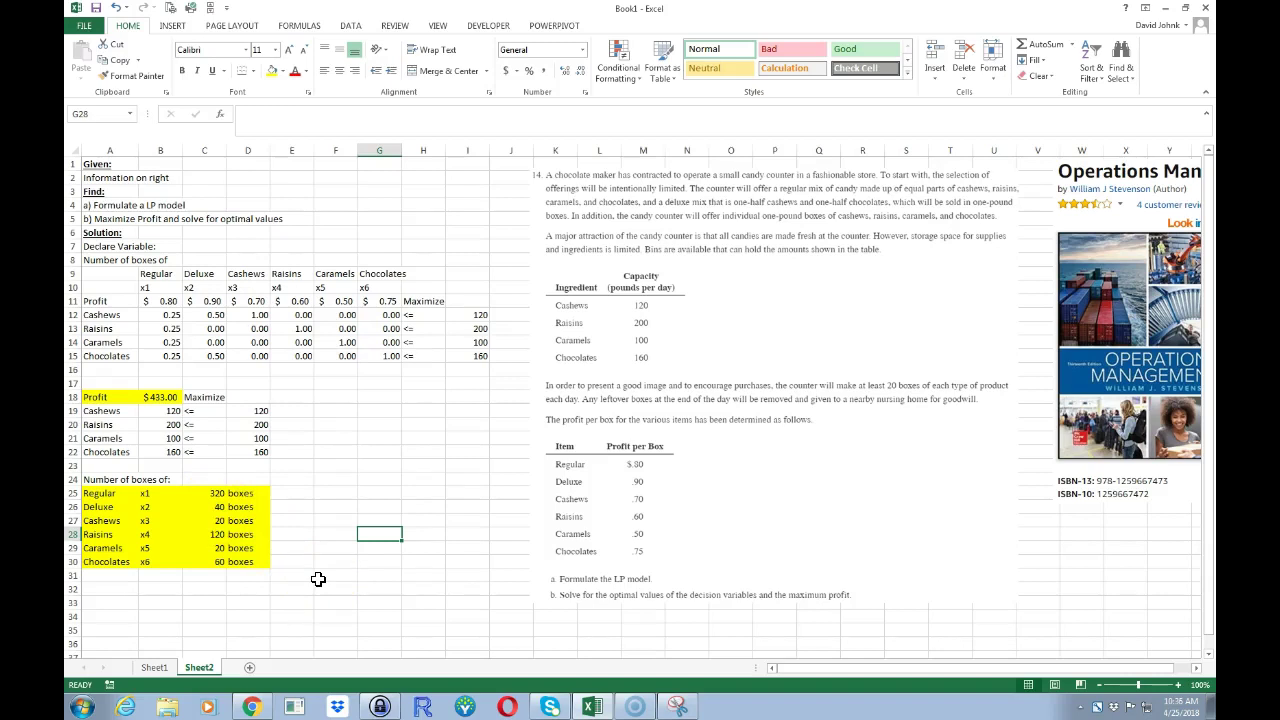
Shift the problem statement picture slightly closer to the model and a little lower
{"action": "left_click_drag", "start_coordinate": [727, 329], "coordinate": [707, 333]}
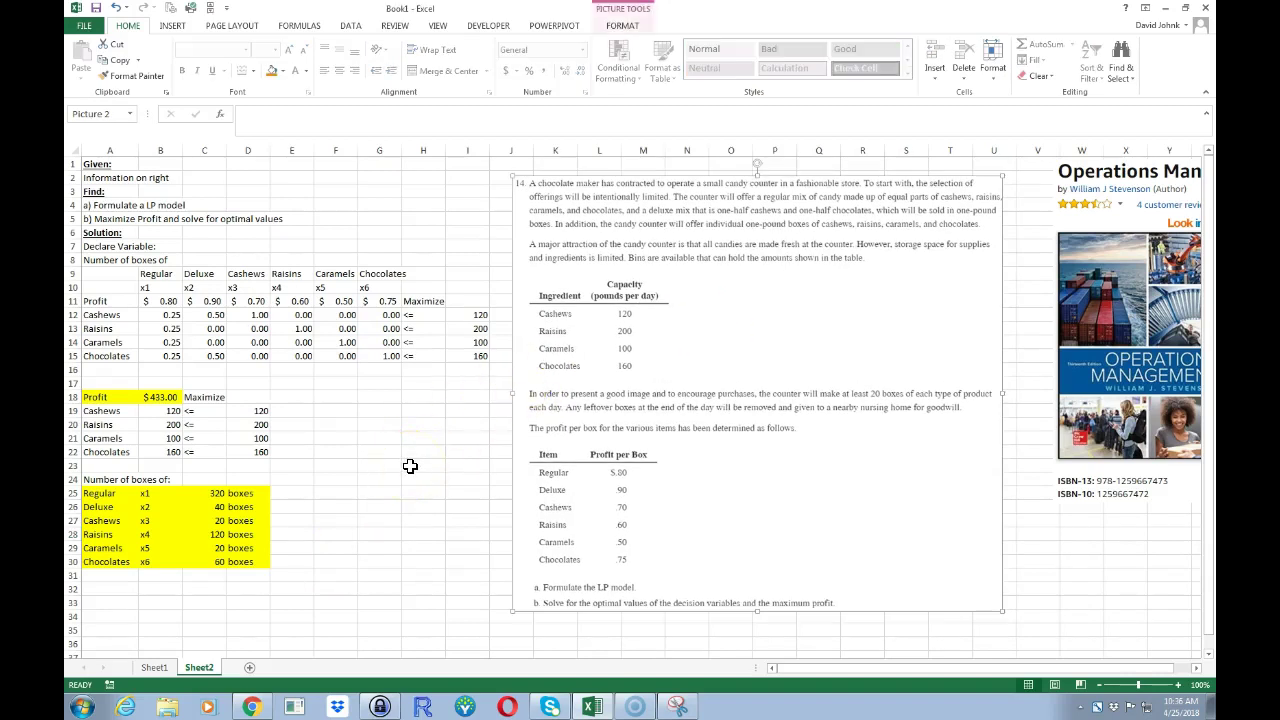
Display the matrix multiplication formula as text in B17 above the profit result, using =FORMULATEXT(B20)
{"action": "left_click", "coordinate": [170, 385]}
{"action": "type", "text": "=mm"}
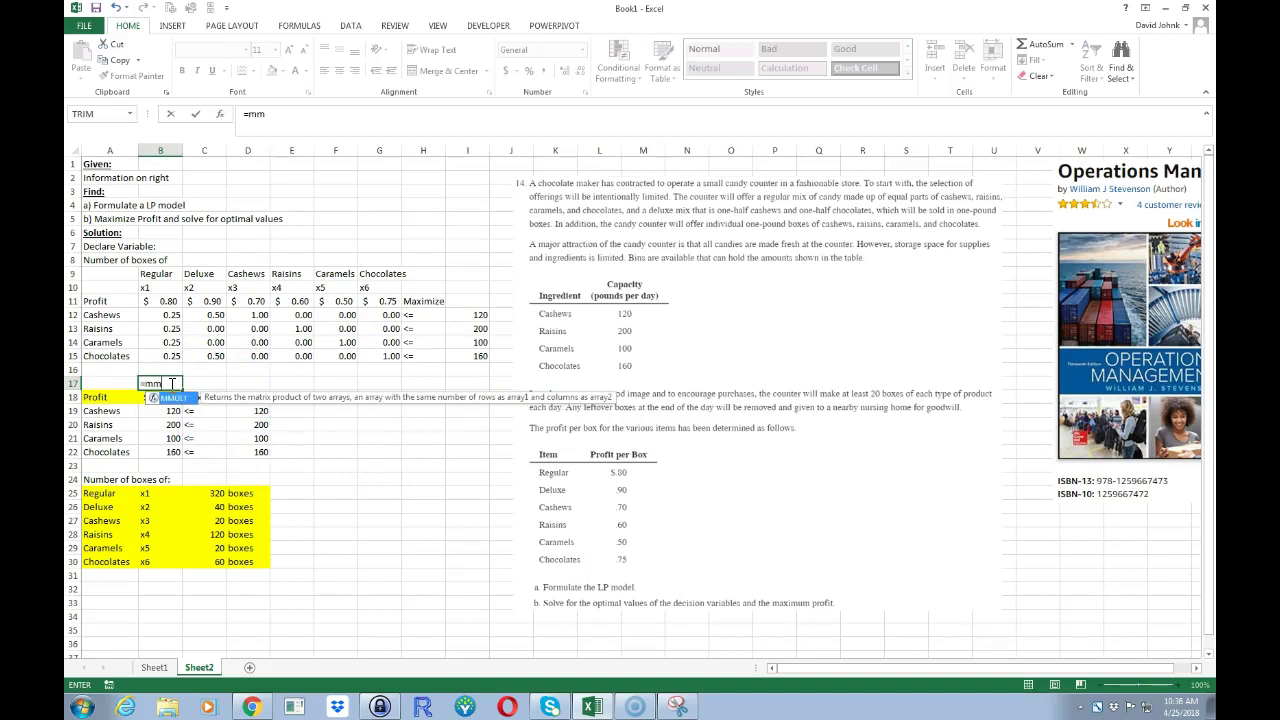
{"action": "type", "text": "ul"}
{"action": "key", "text": "BackSpace"}
{"action": "key", "text": "BackSpace"}
{"action": "key", "text": "BackSpace"}
{"action": "key", "text": "BackSpace"}
{"action": "type", "text": "form"}
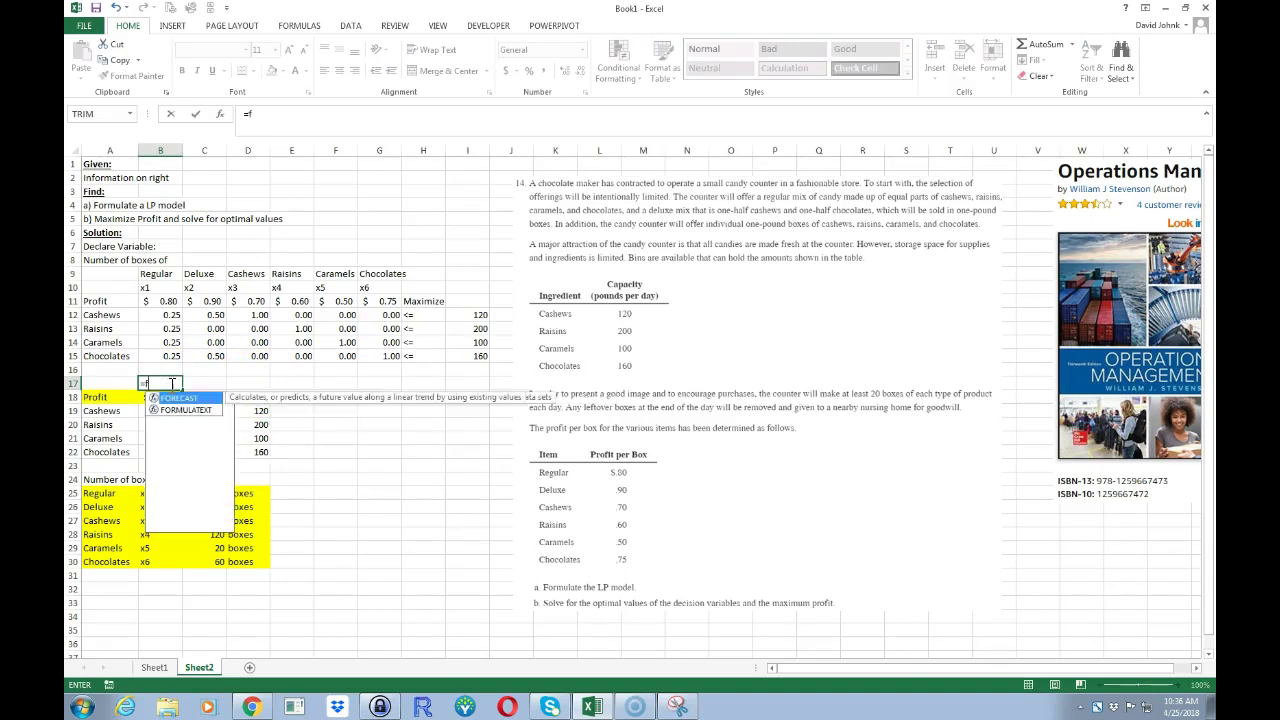
{"action": "double_click", "coordinate": [183, 397]}
{"action": "type", "text": "b18"}
{"action": "key", "text": "Return"}
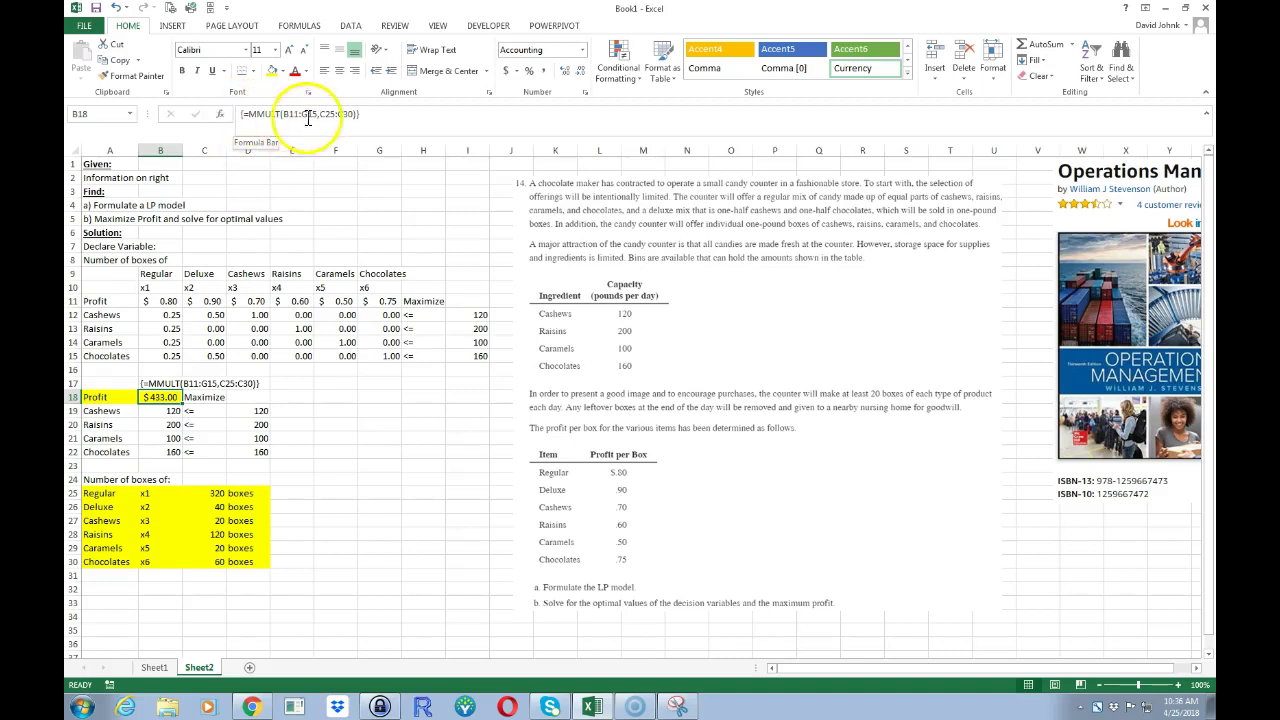
Enter the note "cntrl-shift-enter" in B16 above the formula text and check the array range B18:B22 it refers to
{"action": "left_click", "coordinate": [171, 371]}
{"action": "type", "text": "cntrl-shift-enter"}
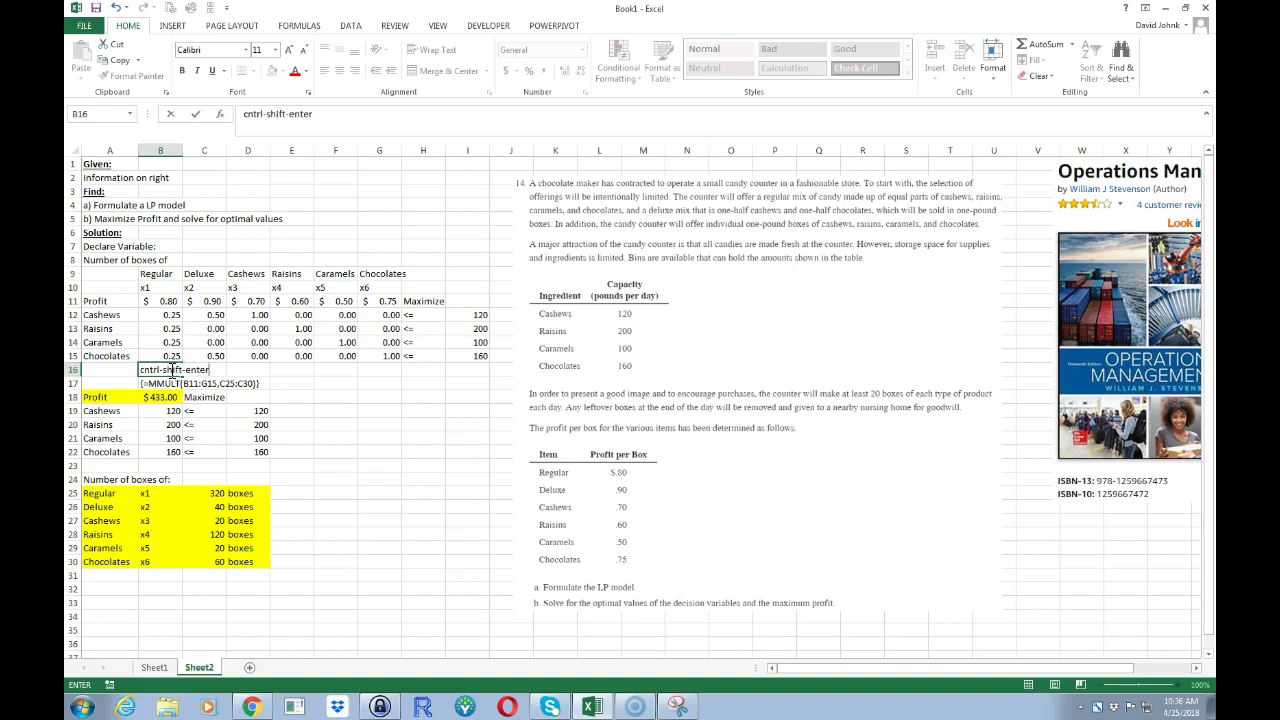
{"action": "key", "text": "Return"}
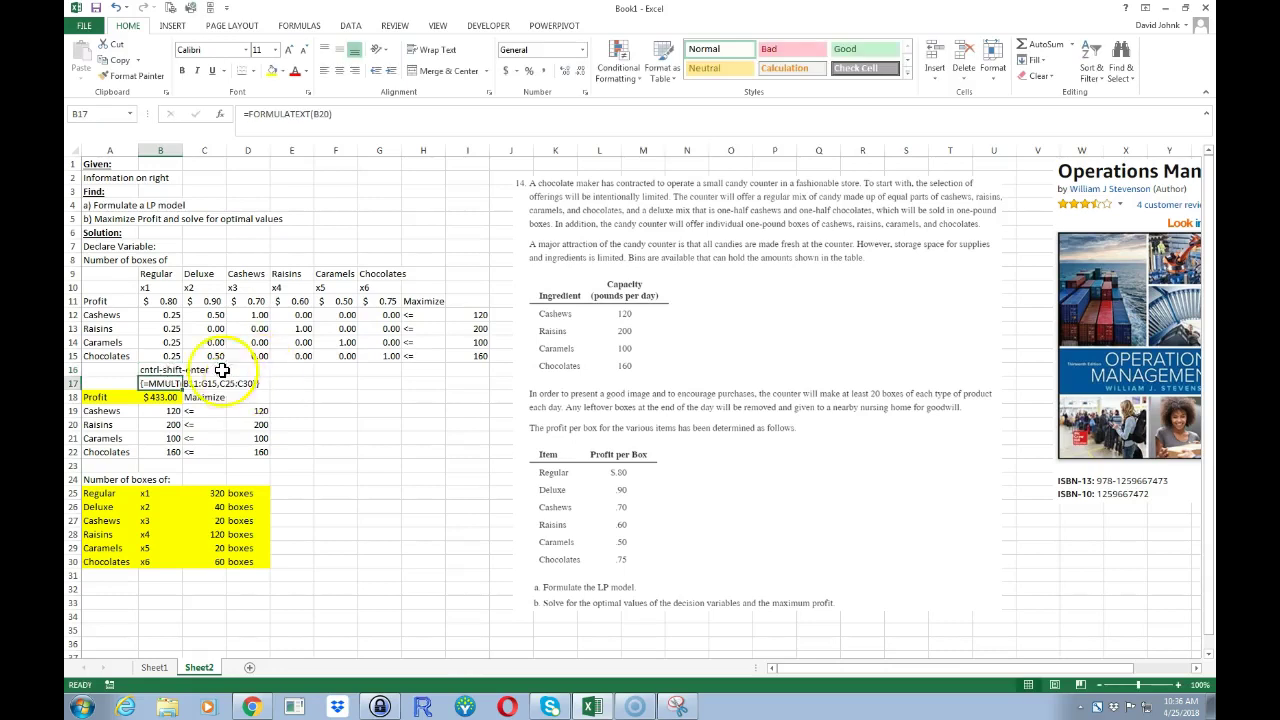
{"action": "left_click_drag", "start_coordinate": [158, 398], "coordinate": [160, 453]}
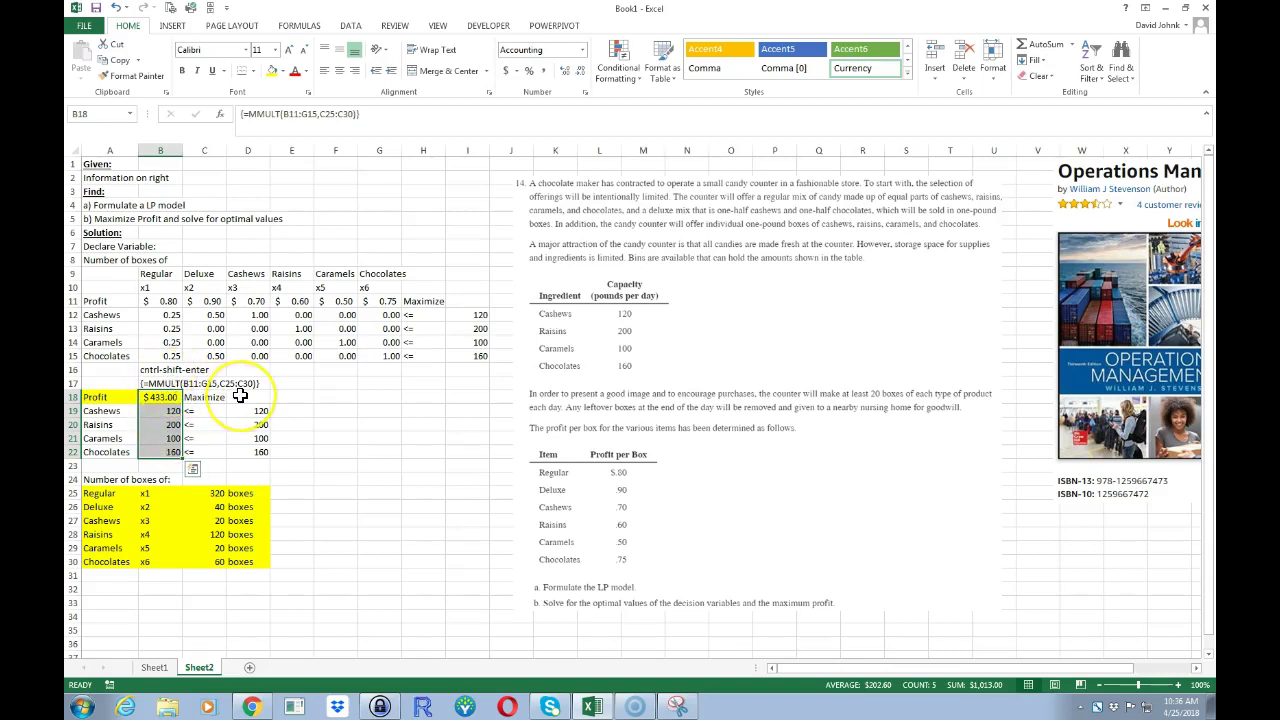
{"action": "left_click", "coordinate": [347, 494]}
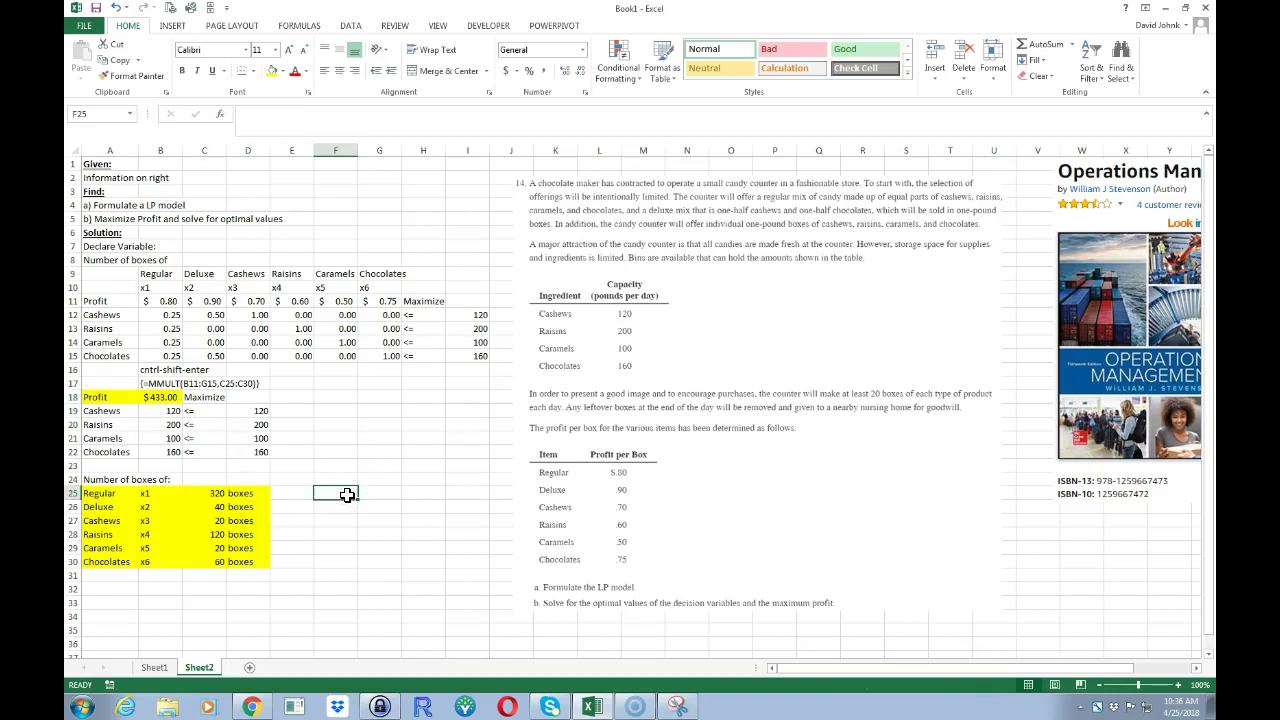